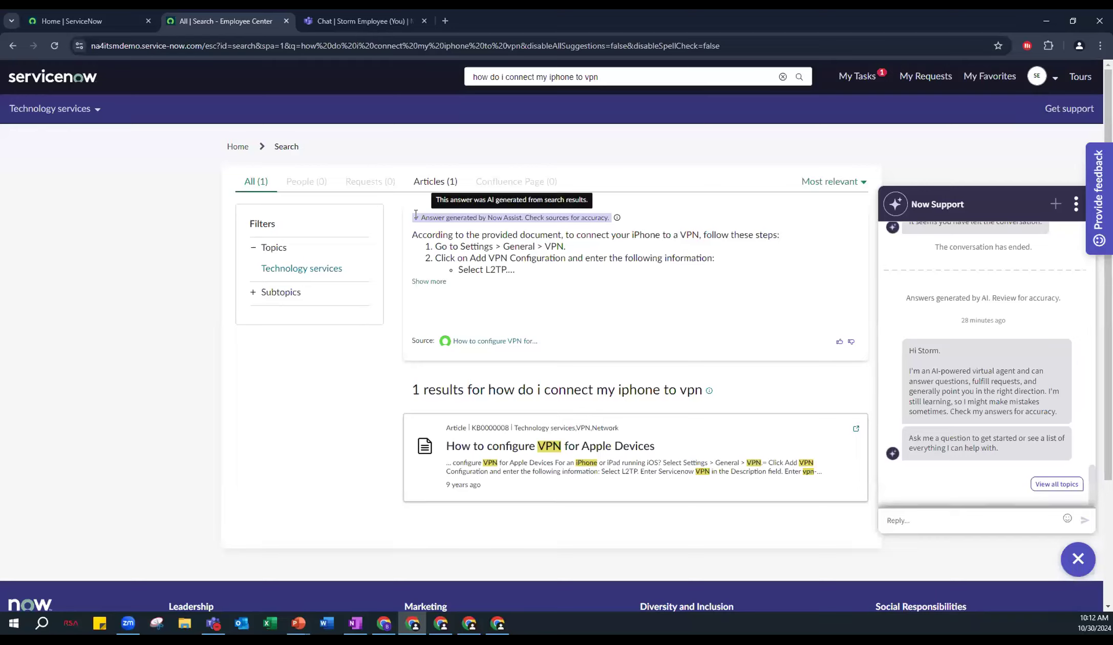
Step: Expand the AI-generated answer about connecting an iPhone to VPN and review its instructions, source and the matching article
{"action": "left_click_drag", "start_coordinate": [582, 214], "coordinate": [421, 217]}
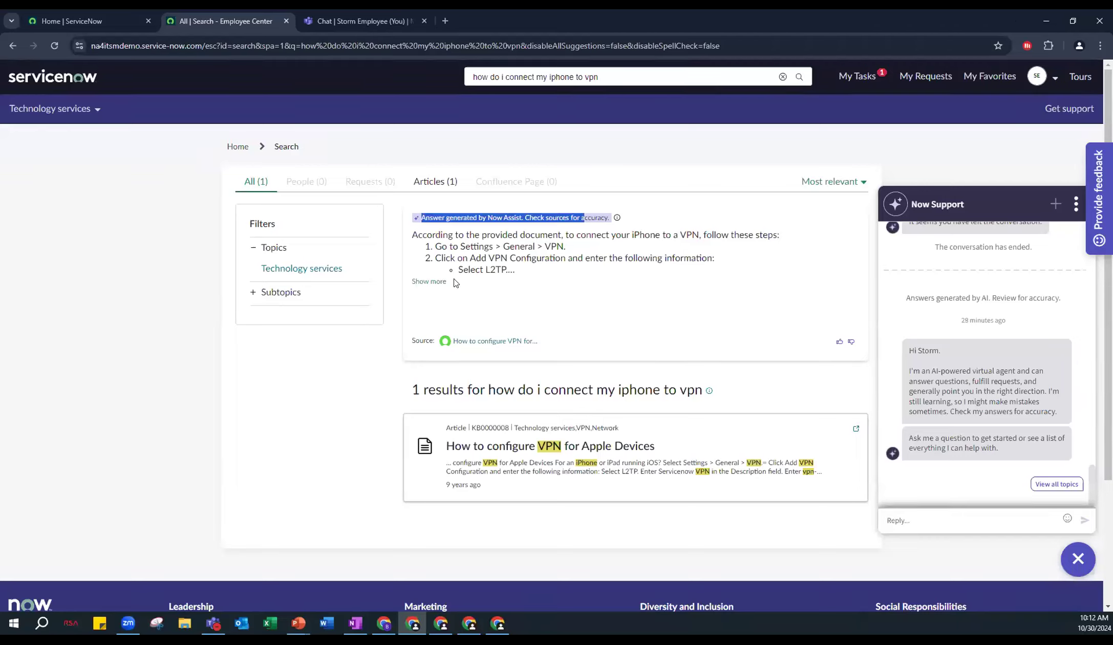
{"action": "left_click", "coordinate": [429, 281]}
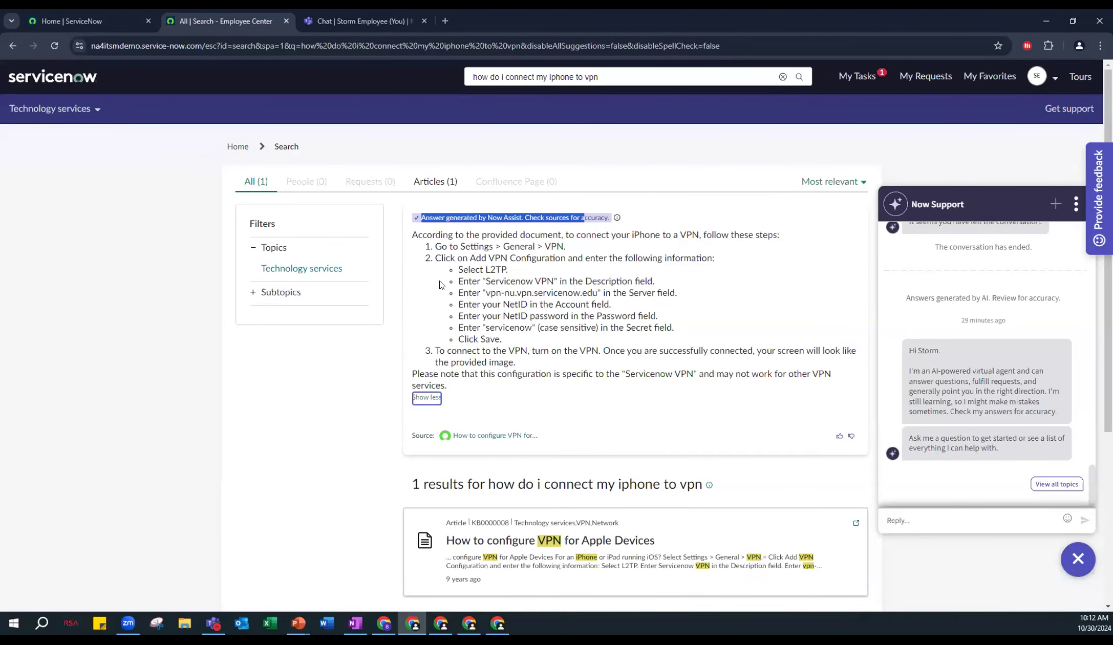
{"action": "scroll", "coordinate": [509, 388], "scroll_direction": "down", "scroll_amount": 4}
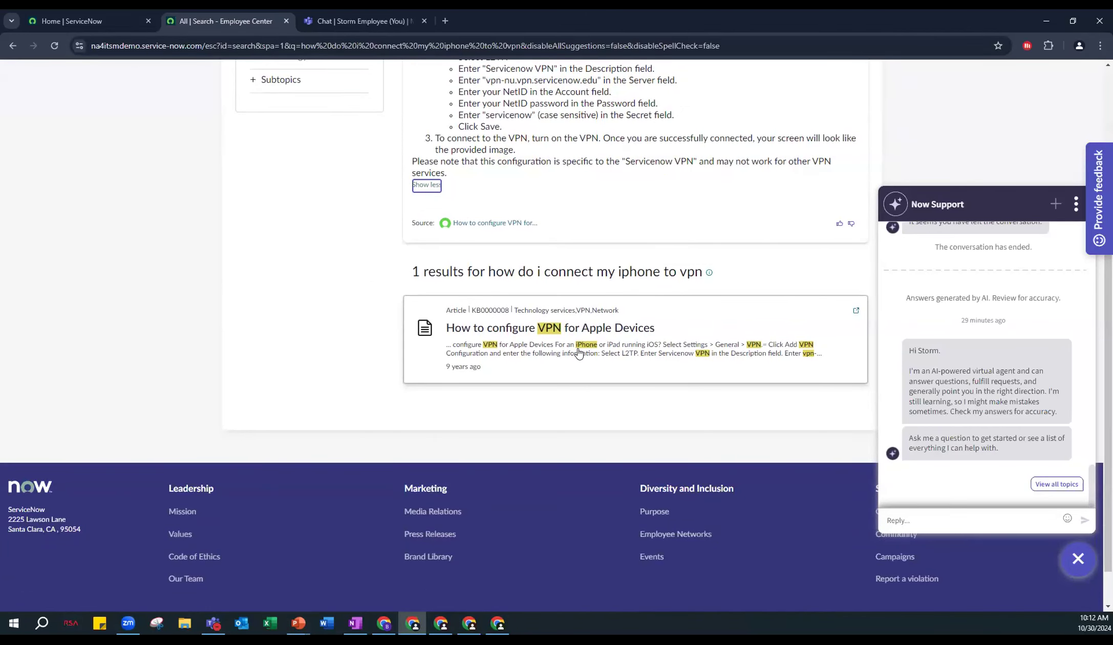
{"action": "scroll", "coordinate": [579, 354], "scroll_direction": "up", "scroll_amount": 4}
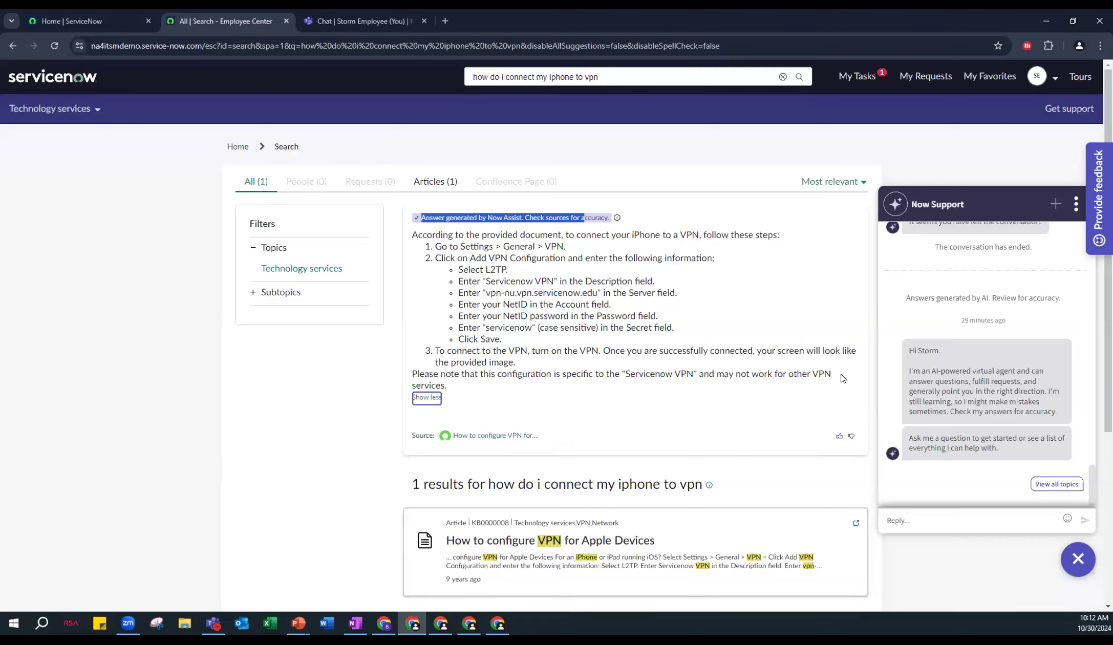
{"action": "left_click_drag", "start_coordinate": [843, 379], "coordinate": [411, 236]}
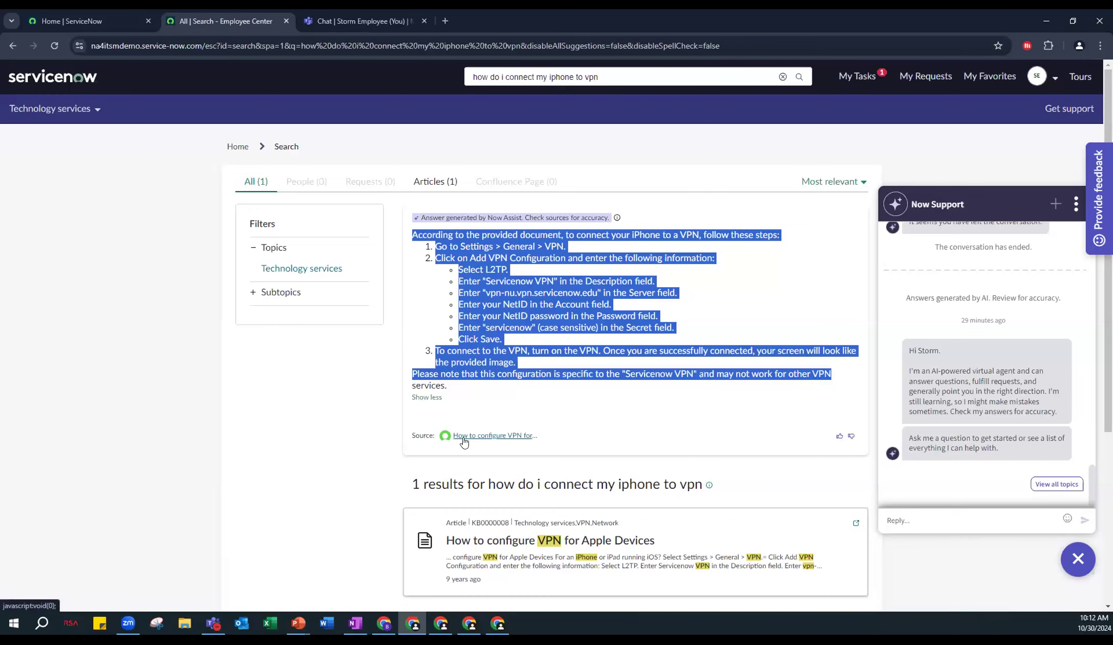
{"action": "left_click", "coordinate": [426, 434]}
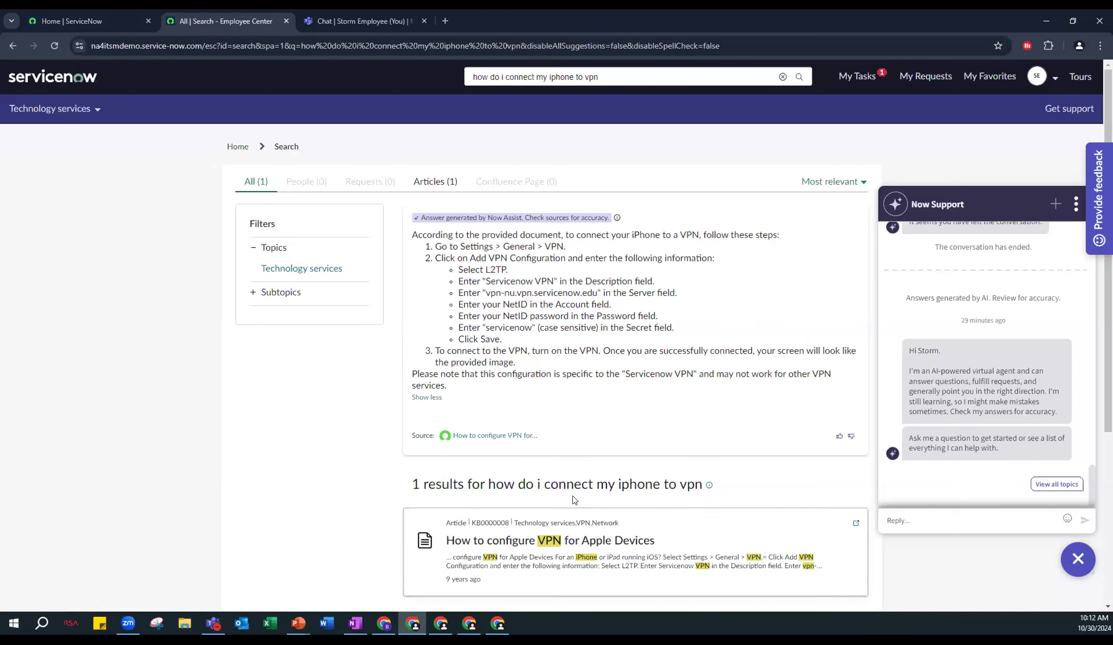
{"action": "scroll", "coordinate": [523, 387], "scroll_direction": "down", "scroll_amount": 4}
{"action": "scroll", "coordinate": [517, 333], "scroll_direction": "up", "scroll_amount": 4}
Step: Ask the Now Support virtual agent "how do i connect my iphone to vpn"
{"action": "left_click", "coordinate": [914, 501]}
{"action": "type", "text": "how do i"}
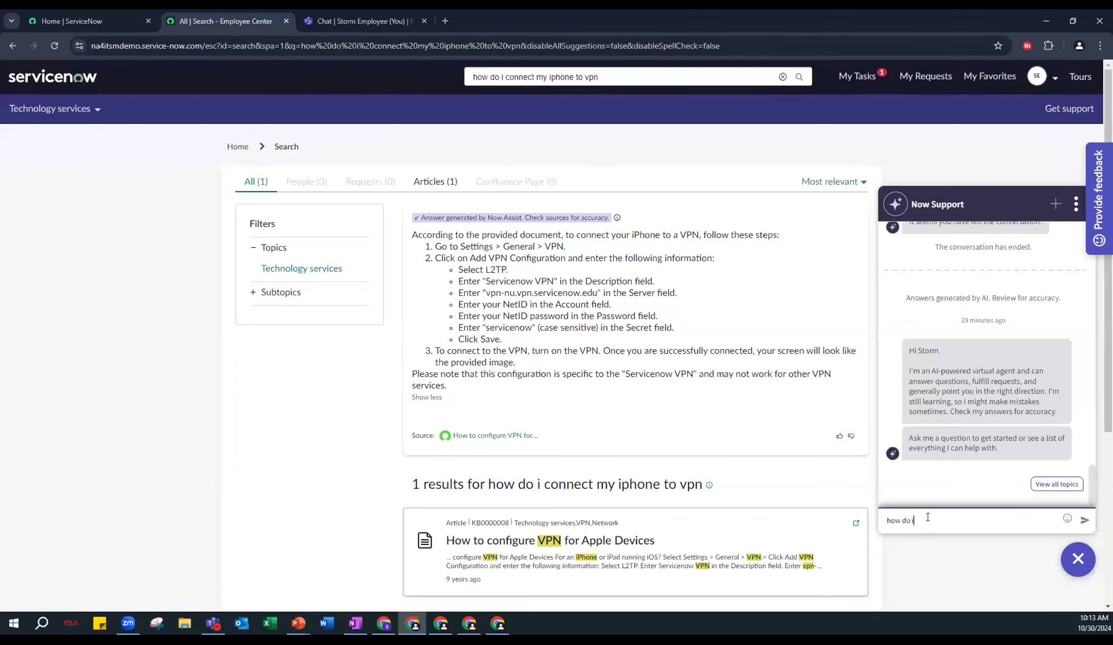
{"action": "type", "text": " connect my iphone to vpn"}
{"action": "key", "text": "Return"}
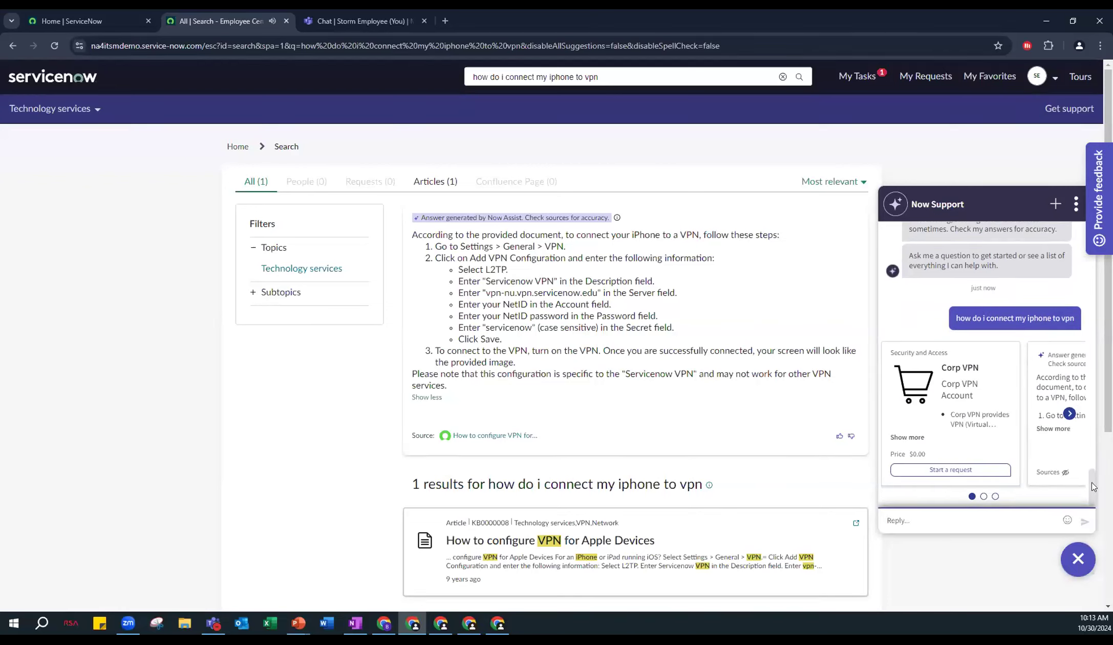
Step: Show the AI-generated VPN answer among the chat's suggestions, expand it in full and read through its instructions
{"action": "left_click", "coordinate": [1069, 414]}
{"action": "left_click", "coordinate": [951, 429]}
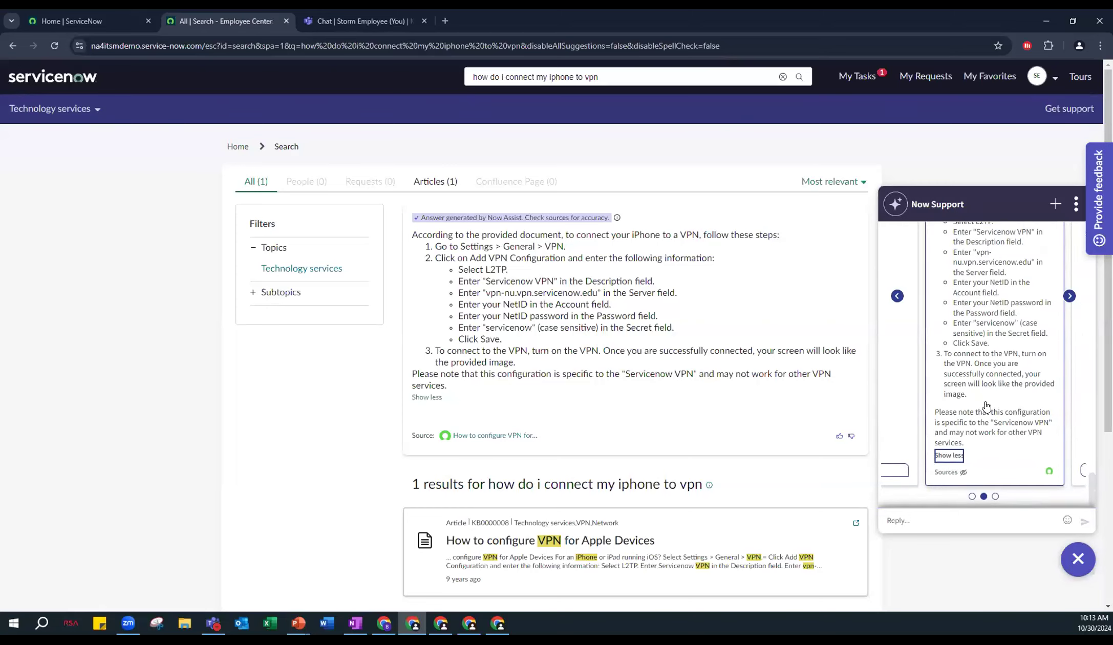
{"action": "scroll", "coordinate": [988, 364], "scroll_direction": "up", "scroll_amount": 3}
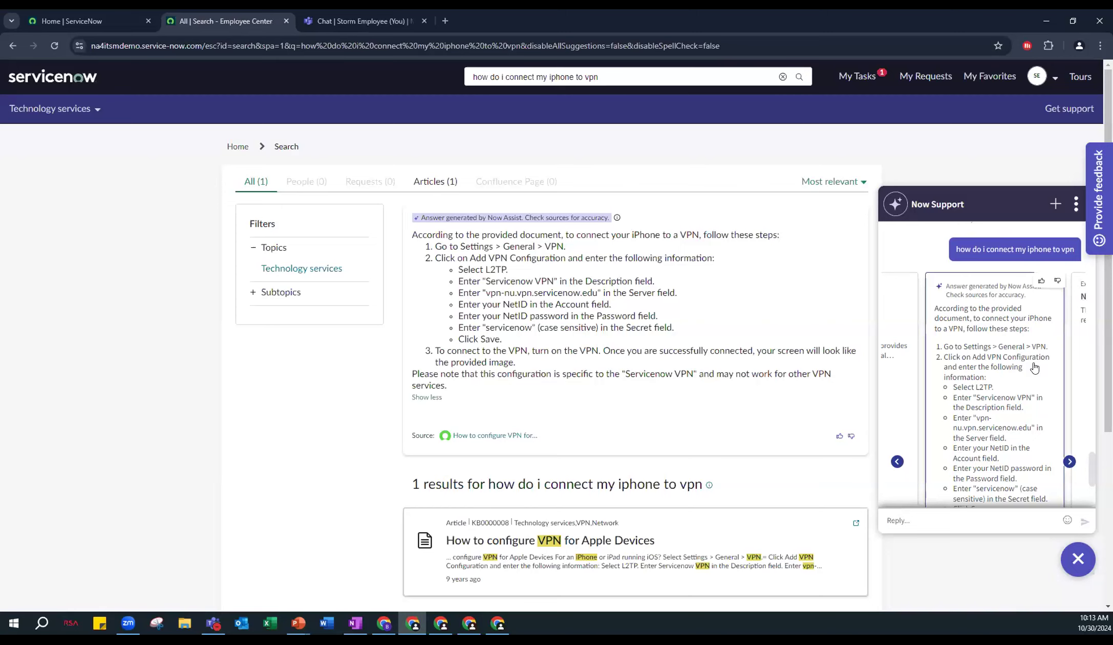
{"action": "scroll", "coordinate": [1018, 348], "scroll_direction": "down", "scroll_amount": 3}
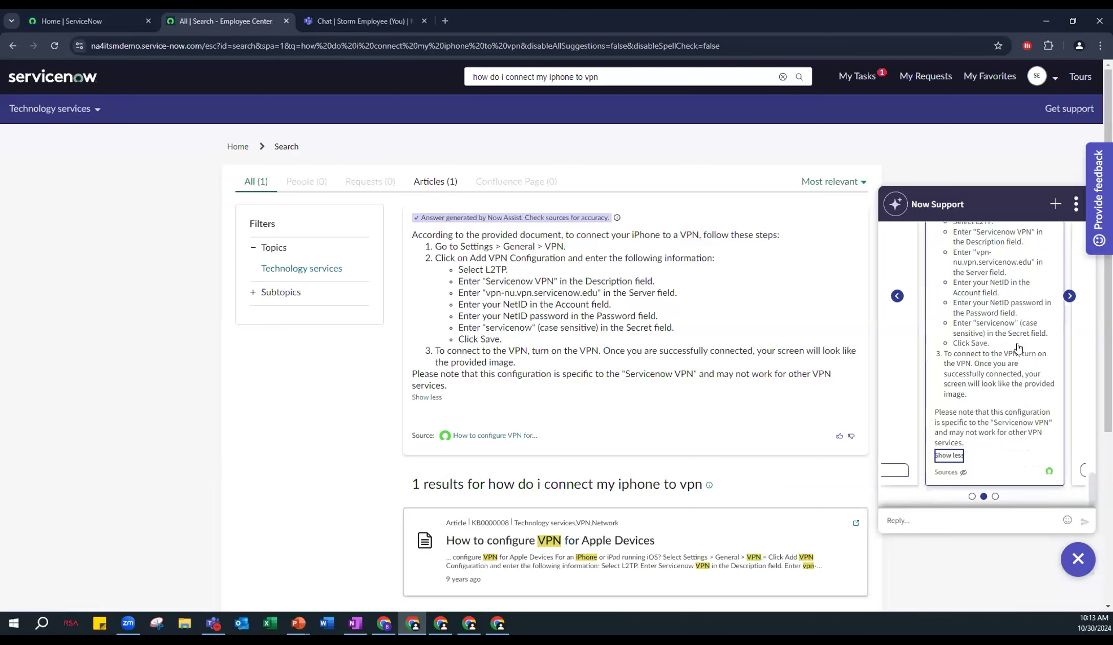
Step: Send the virtual agent the message "I need access to Miro for a team whiteboarding session"
{"action": "left_click", "coordinate": [967, 518]}
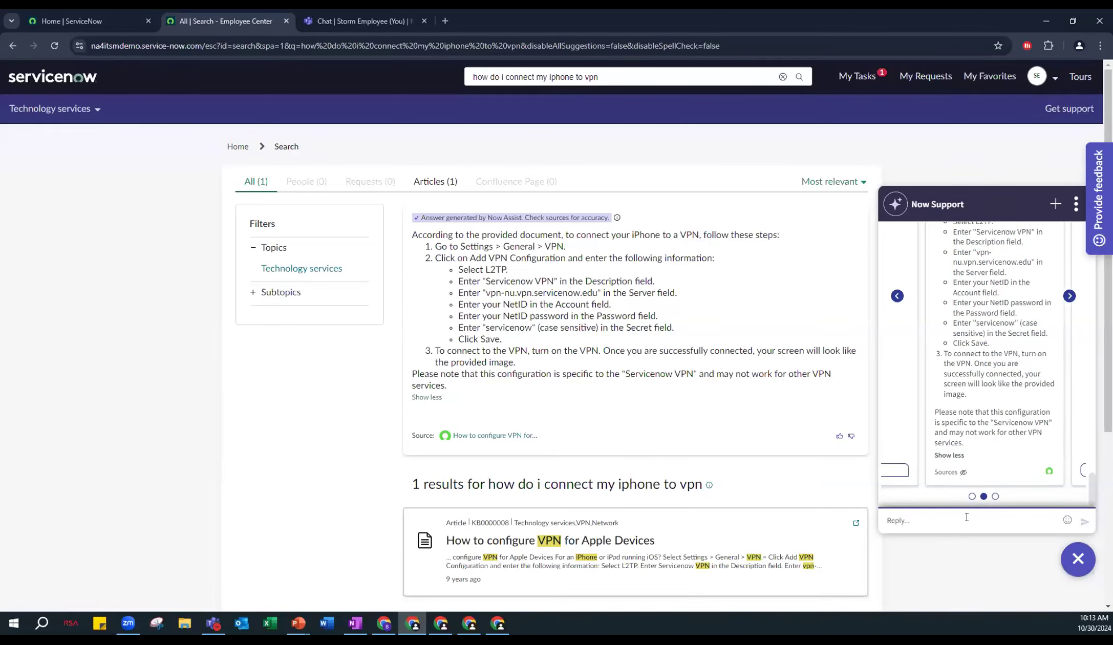
{"action": "type", "text": "I need access to Miro for a team whiteboarding session"}
{"action": "key", "text": "Return"}
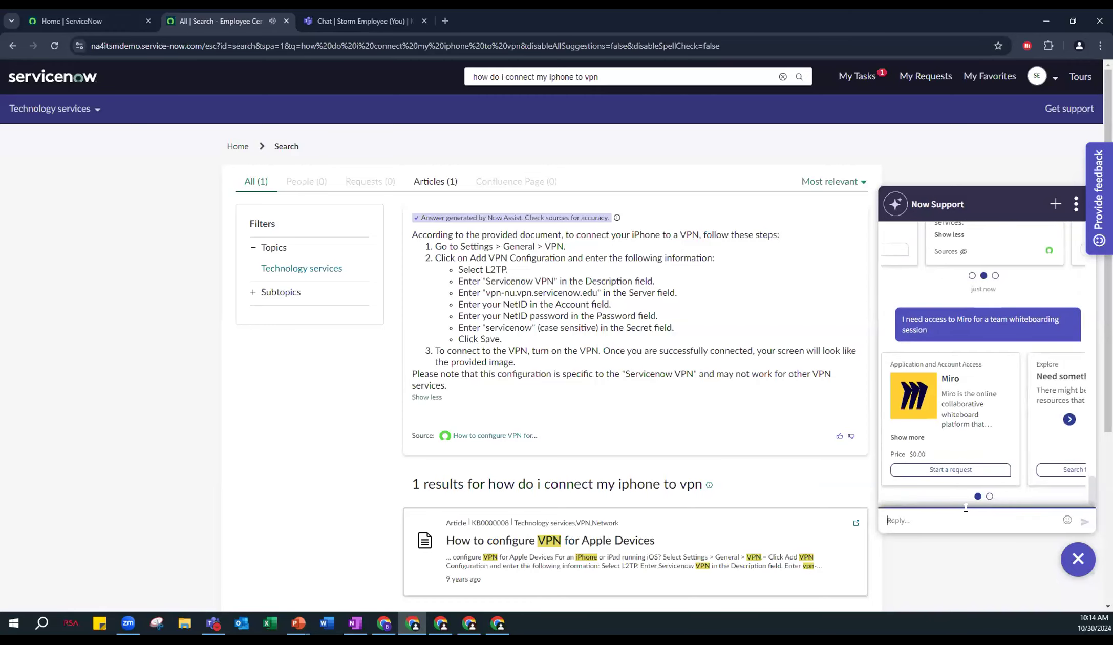
Step: Start the Miro request in the chat, accept the preselected requester and choose Marketing as the division
{"action": "left_click", "coordinate": [968, 470]}
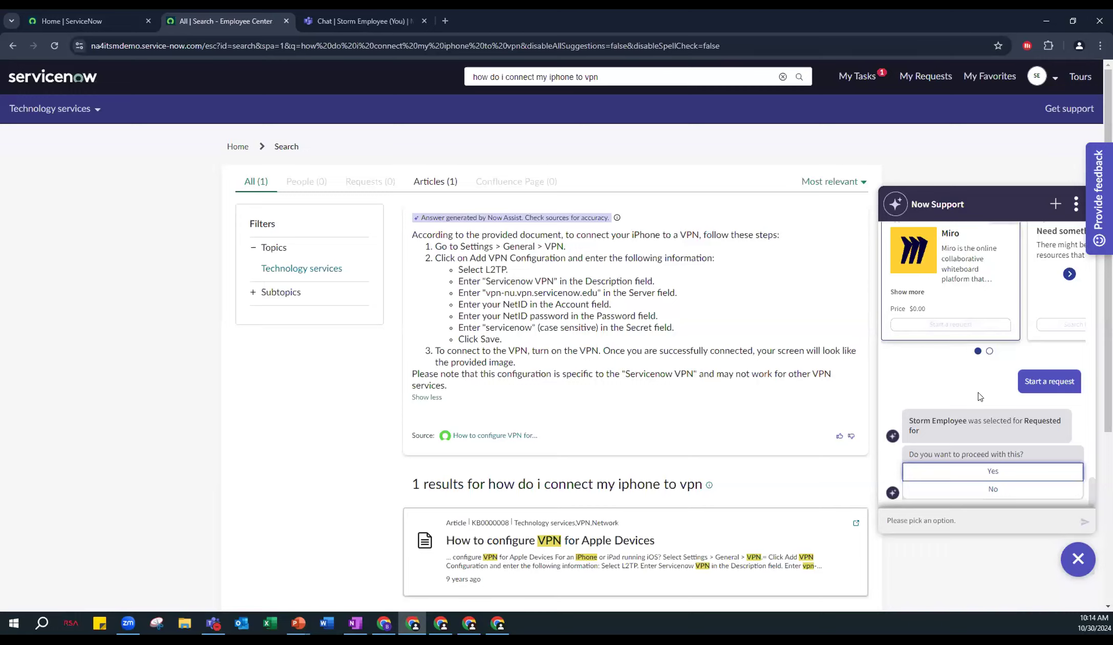
{"action": "left_click", "coordinate": [971, 476]}
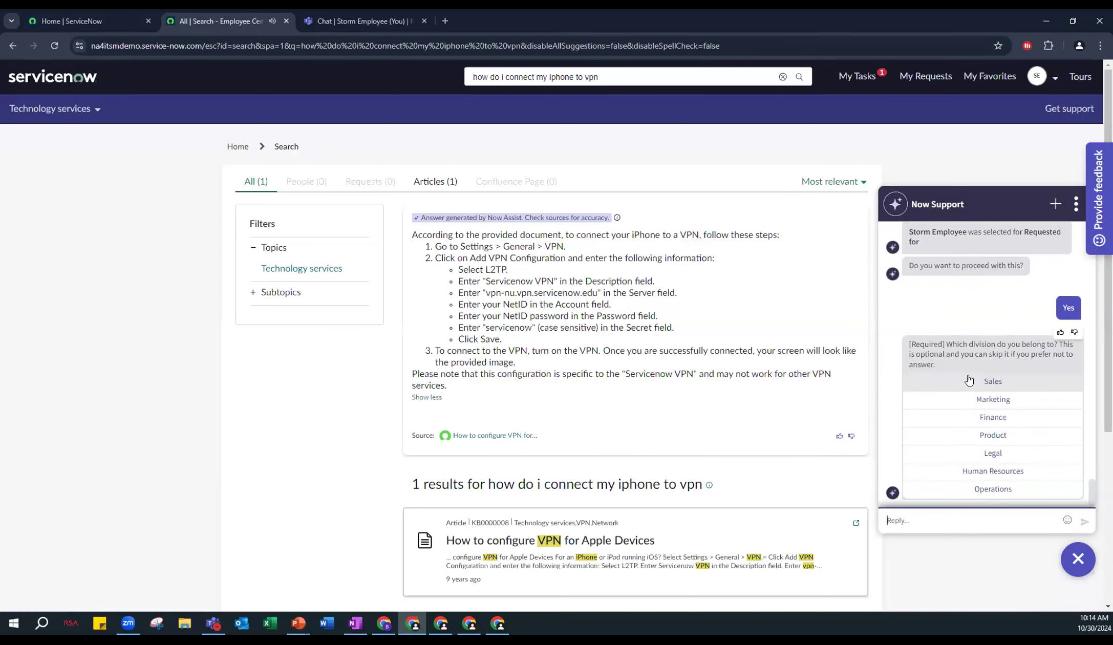
{"action": "left_click", "coordinate": [996, 399]}
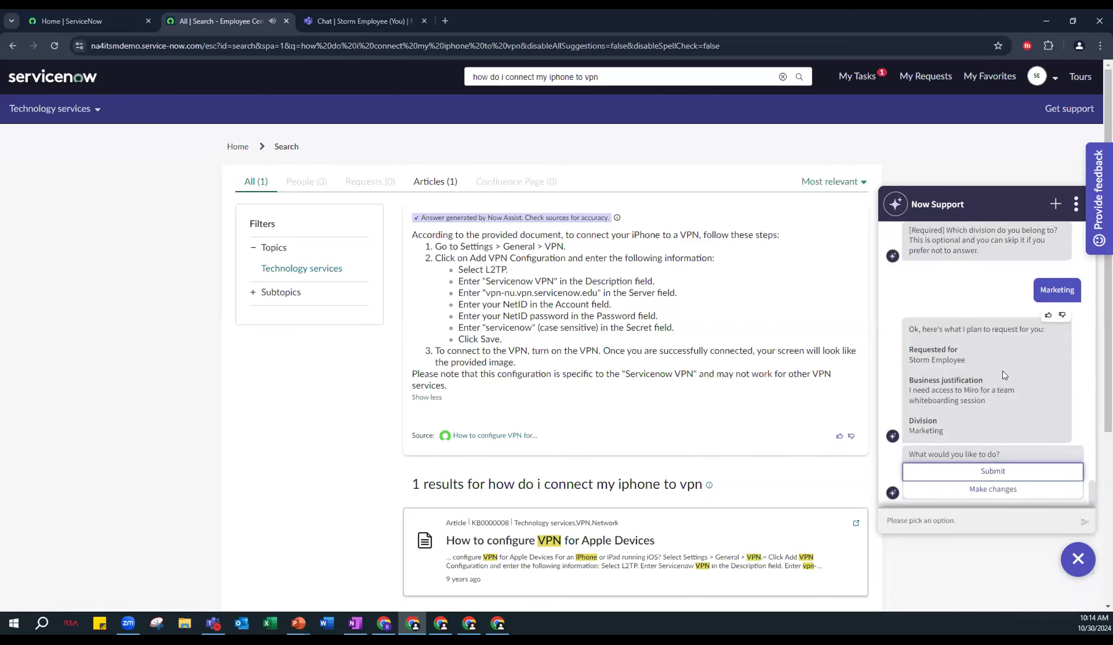
Step: Review the planned Miro request's requester, business justification and division in the chat summary
{"action": "left_click_drag", "start_coordinate": [1000, 401], "coordinate": [909, 390]}
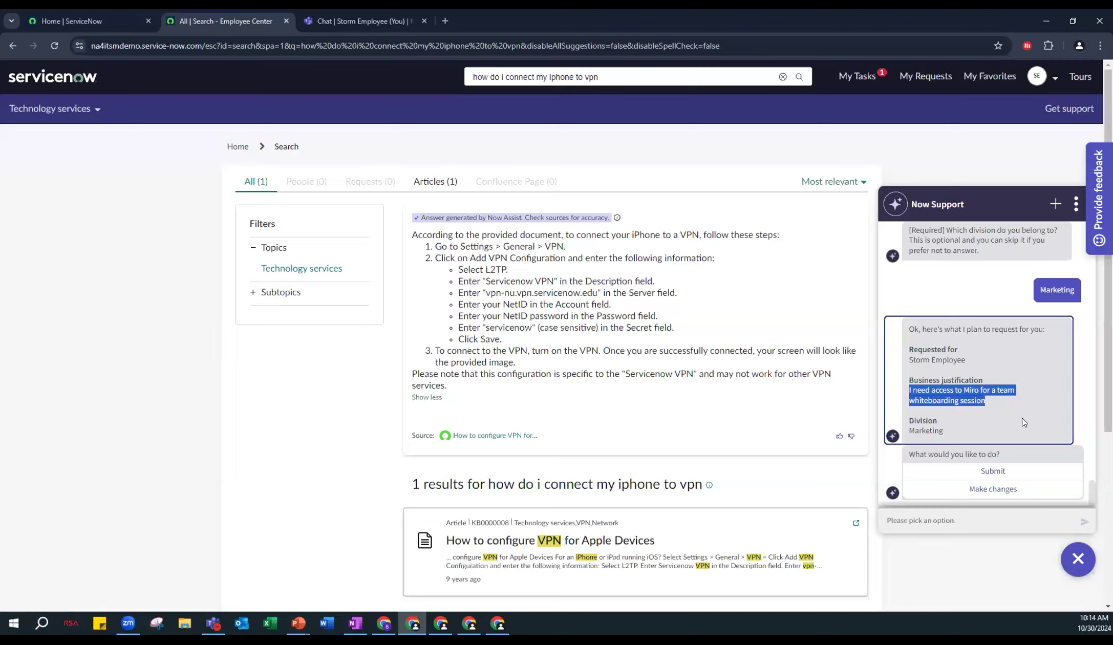
{"action": "left_click", "coordinate": [987, 406]}
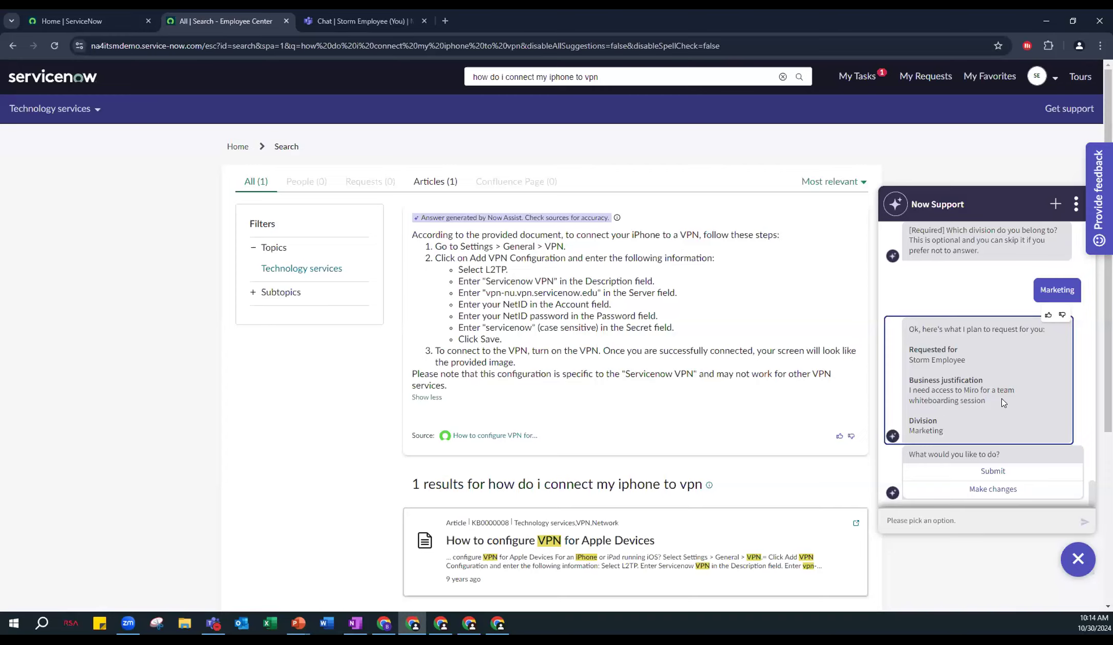
{"action": "left_click_drag", "start_coordinate": [1003, 402], "coordinate": [983, 383]}
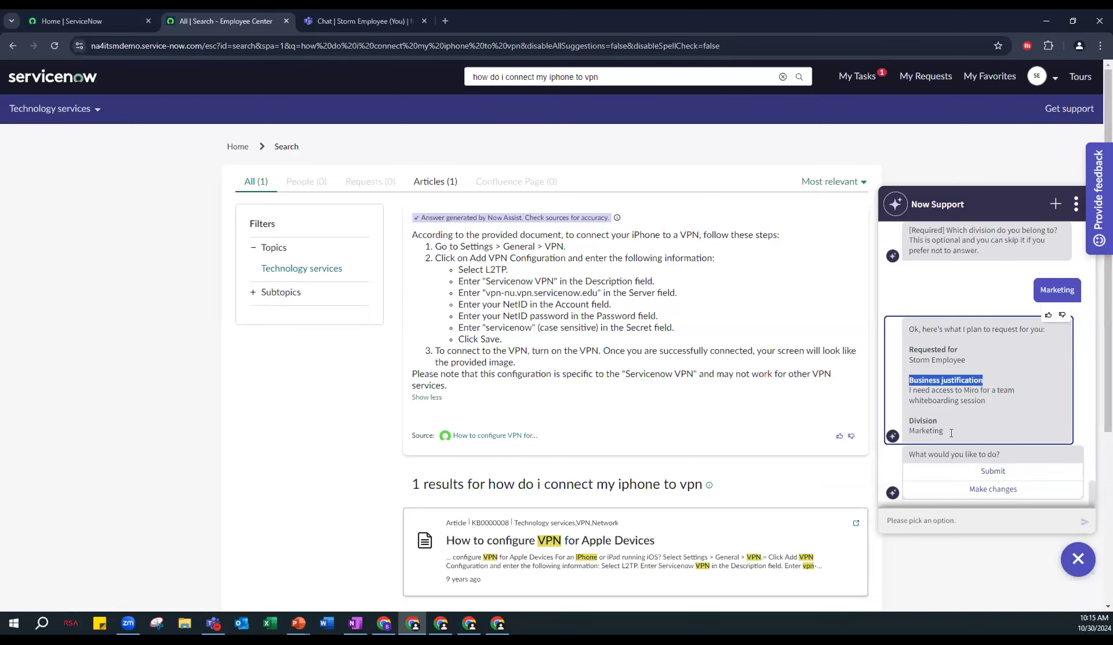
{"action": "left_click_drag", "start_coordinate": [951, 437], "coordinate": [918, 353]}
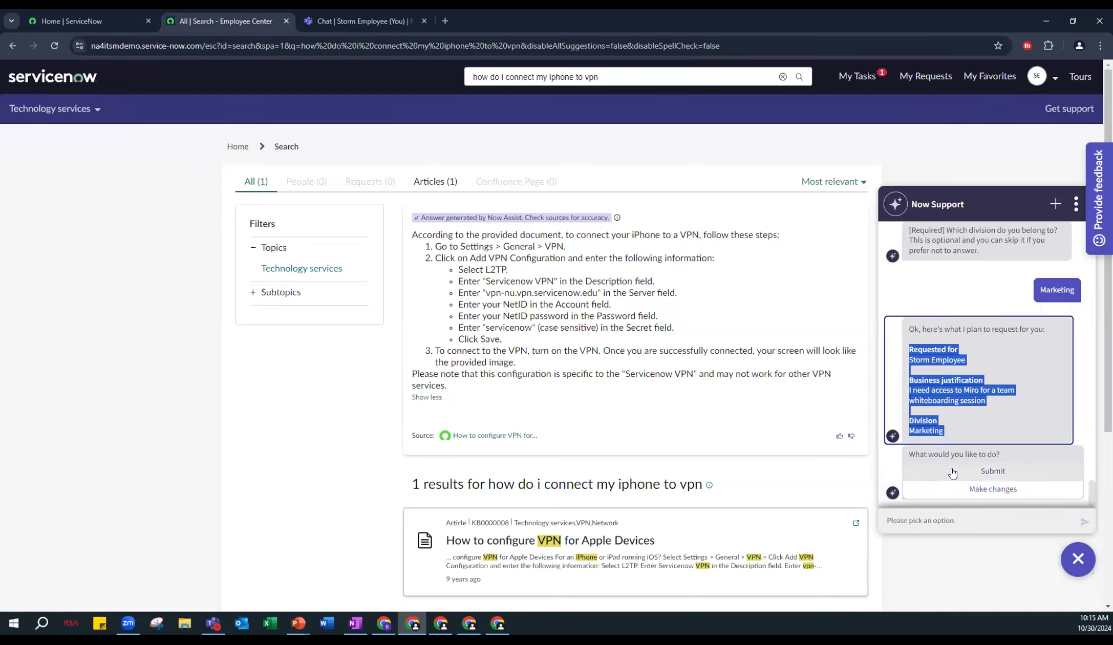
{"action": "left_click", "coordinate": [969, 418]}
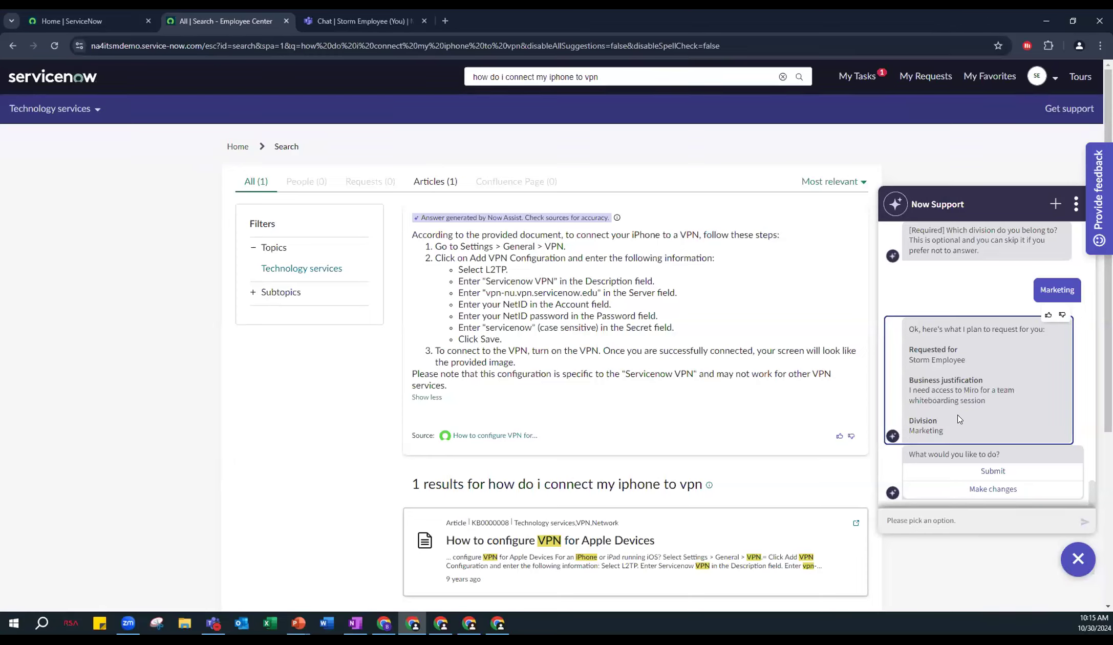
{"action": "left_click_drag", "start_coordinate": [944, 429], "coordinate": [909, 430]}
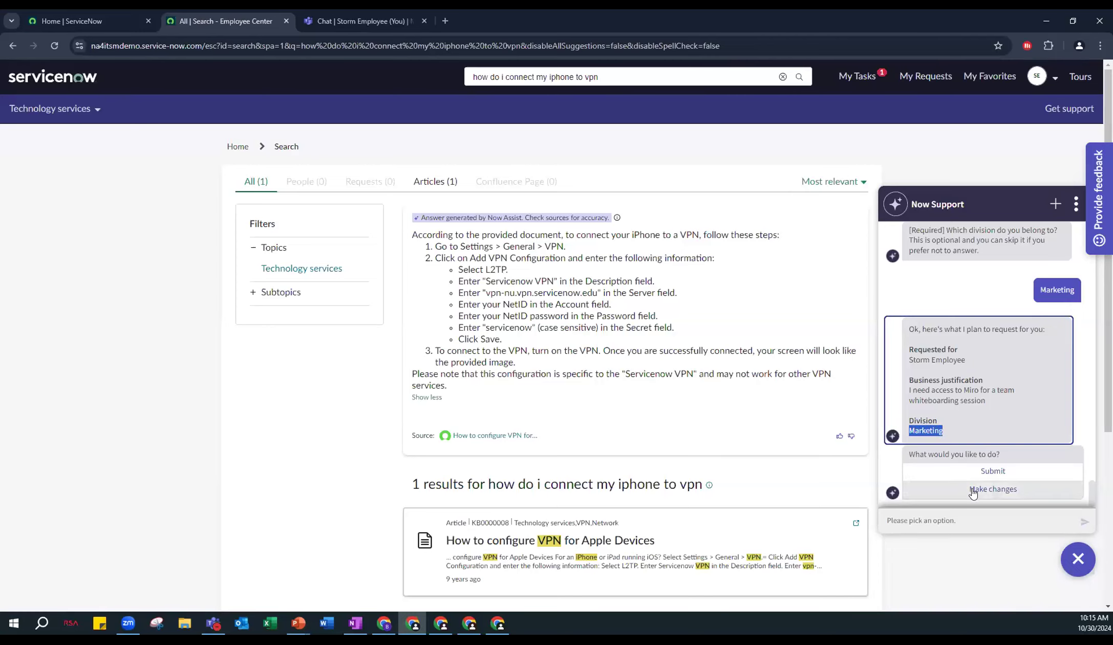
{"action": "left_click", "coordinate": [954, 529]}
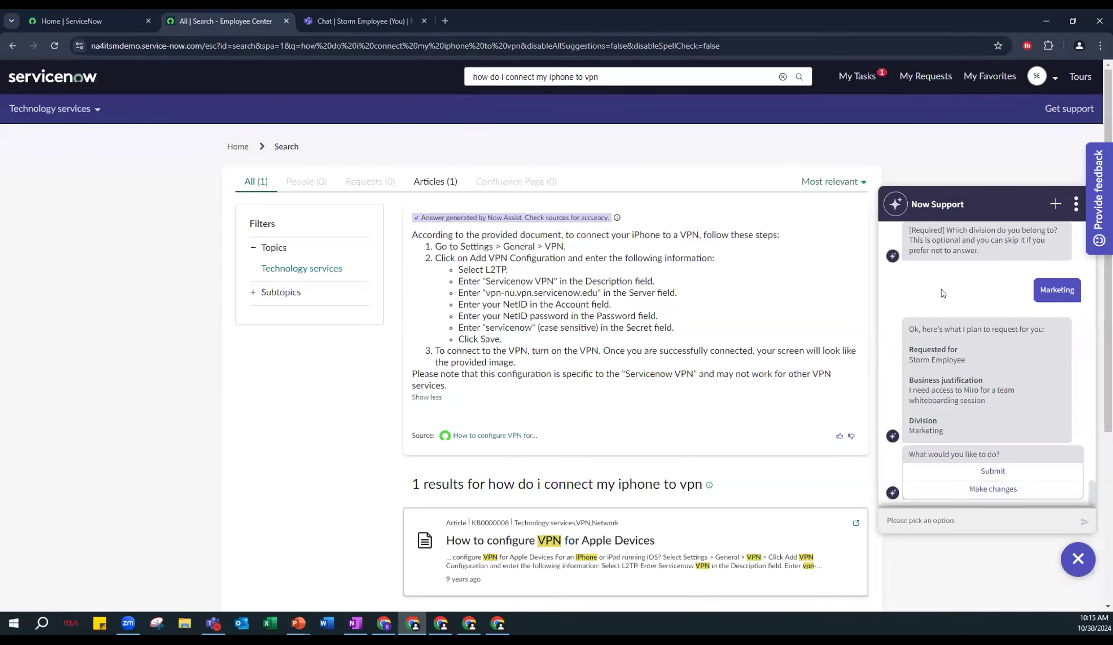
Step: Start a new support conversation and send "I'm having issues with adding zoom meetings to my outlook calendar events now"
{"action": "left_click", "coordinate": [1057, 205]}
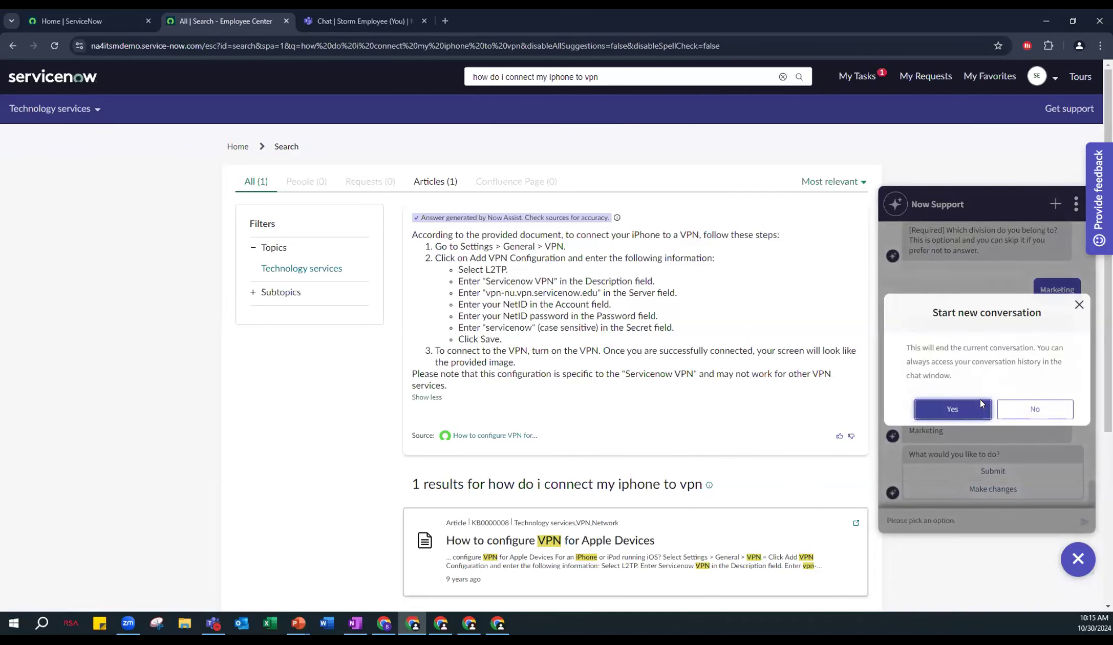
{"action": "left_click", "coordinate": [980, 405]}
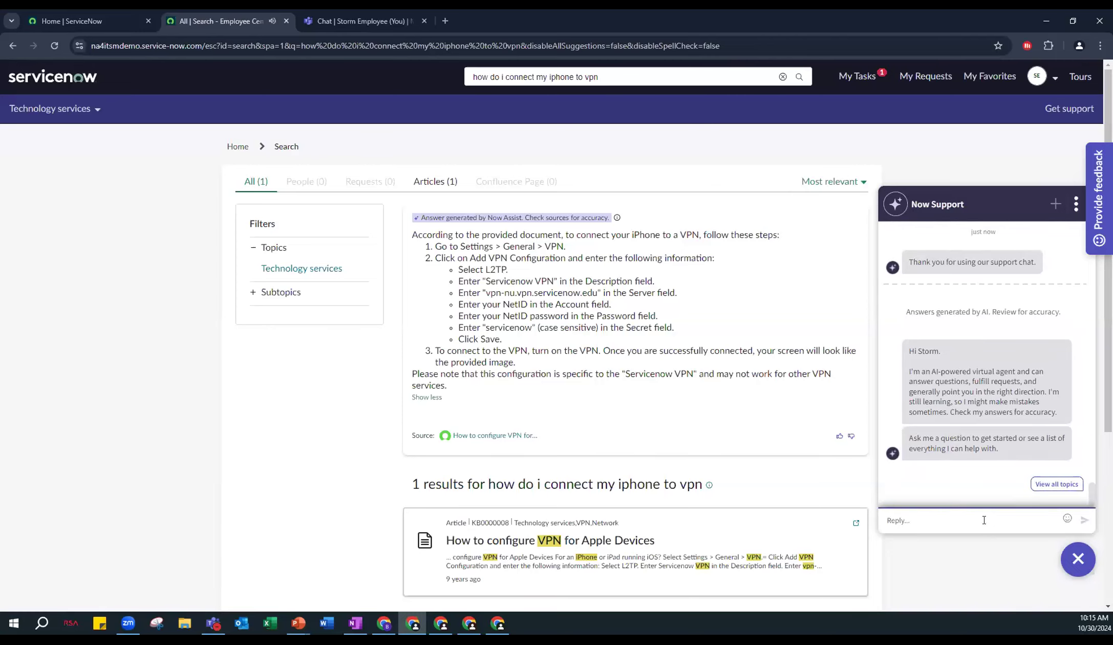
{"action": "type", "text": "I'm having is"}
{"action": "type", "text": "with adding a"}
{"action": "type", "text": "oom meetings to my outlook calendar events now"}
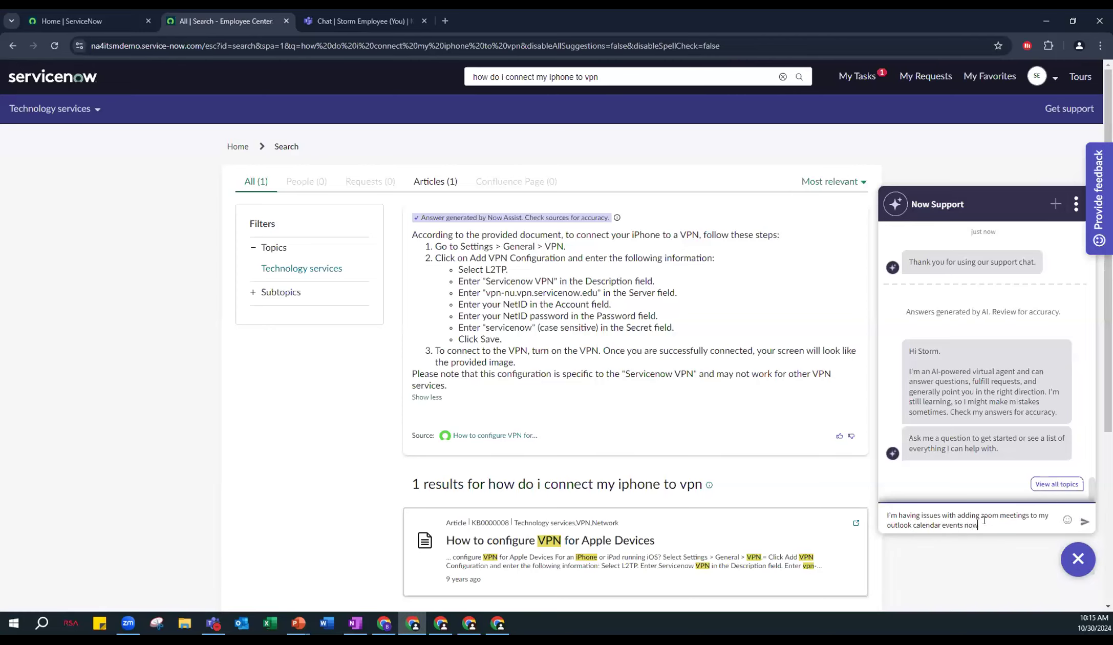
{"action": "key", "text": "Return"}
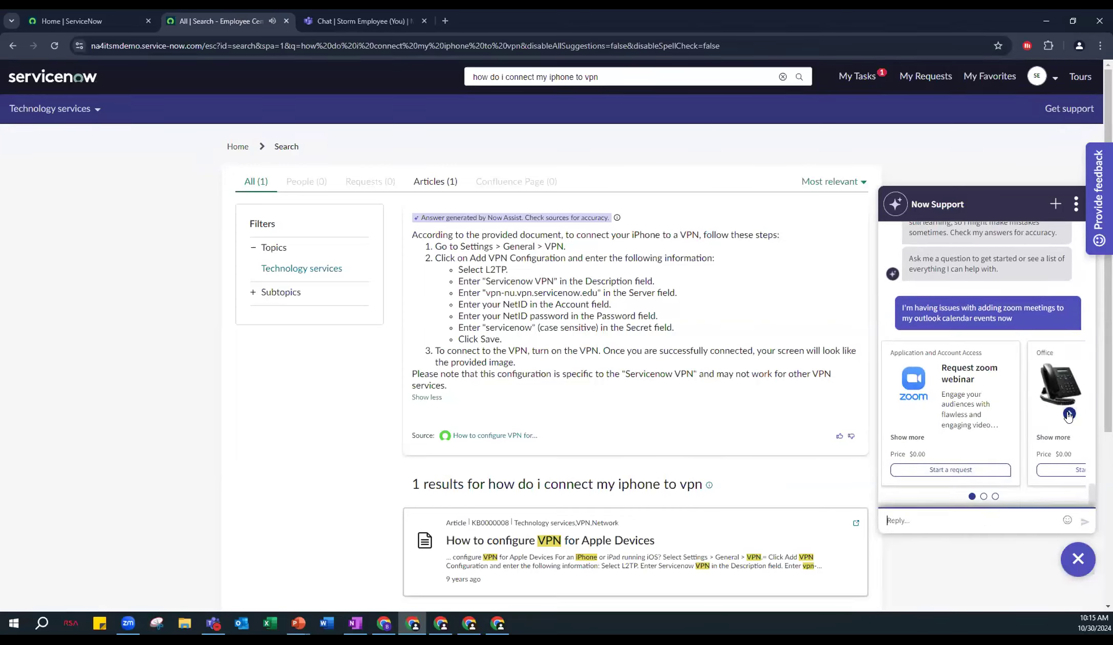
Step: Go past the suggested Zoom catalog items, search for more results and request a chat with a live agent
{"action": "left_click", "coordinate": [1069, 414]}
{"action": "left_click", "coordinate": [1069, 415]}
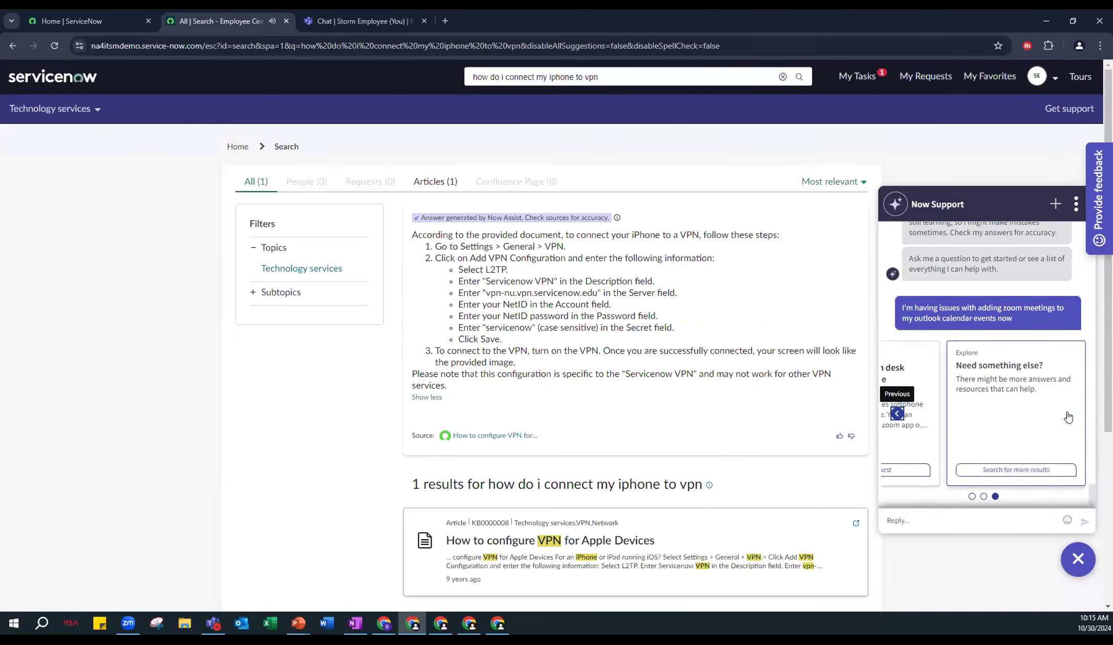
{"action": "left_click", "coordinate": [1015, 470]}
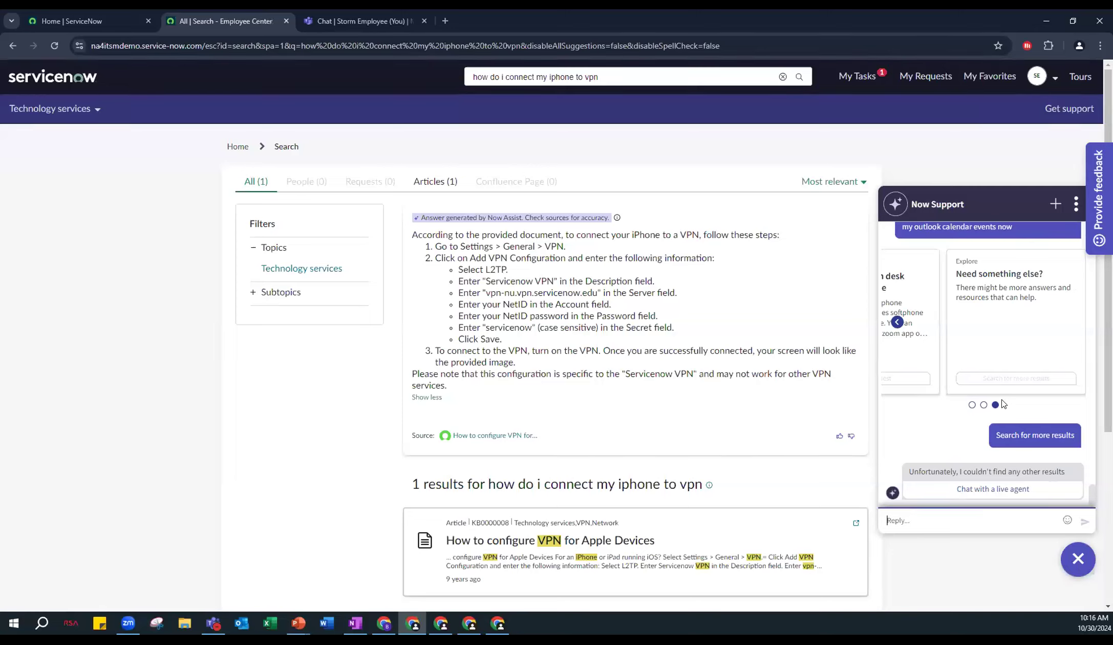
{"action": "left_click", "coordinate": [1003, 489]}
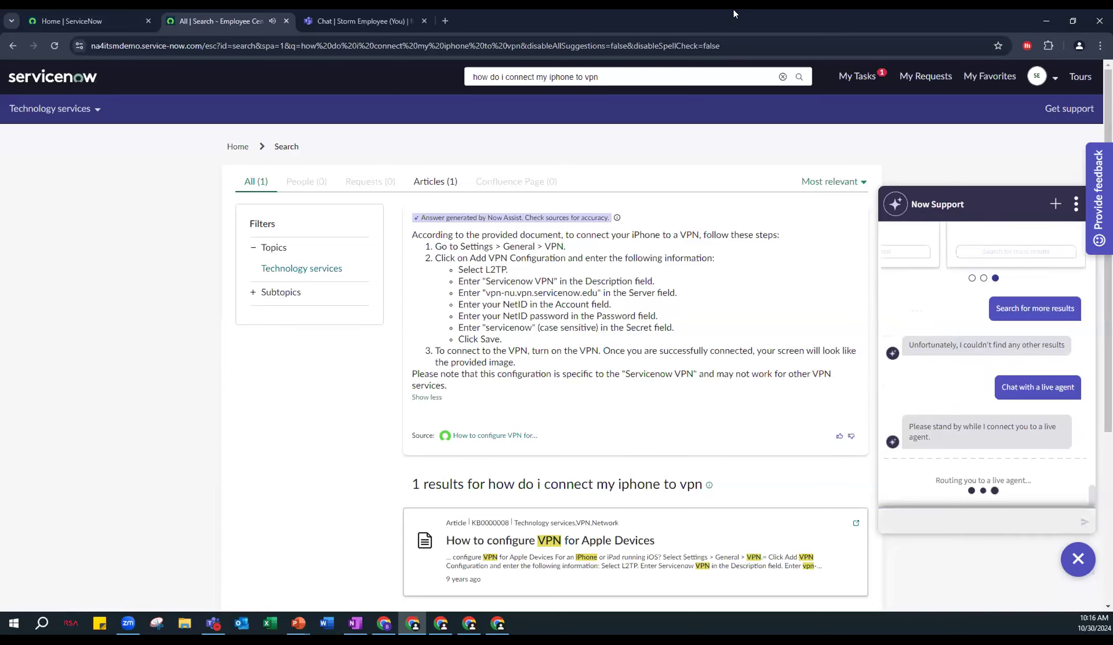
Step: Place the employee portal beside the agent's Service Operations Workspace window and accept the incoming chat there
{"action": "key", "text": "super+Left"}
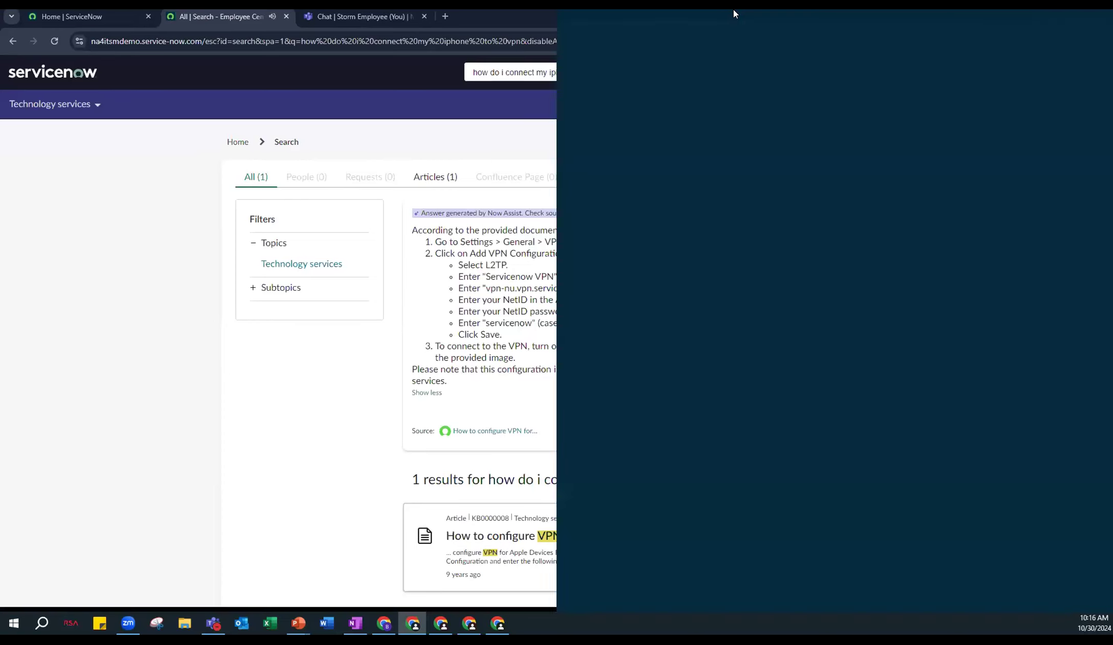
{"action": "left_click", "coordinate": [441, 623]}
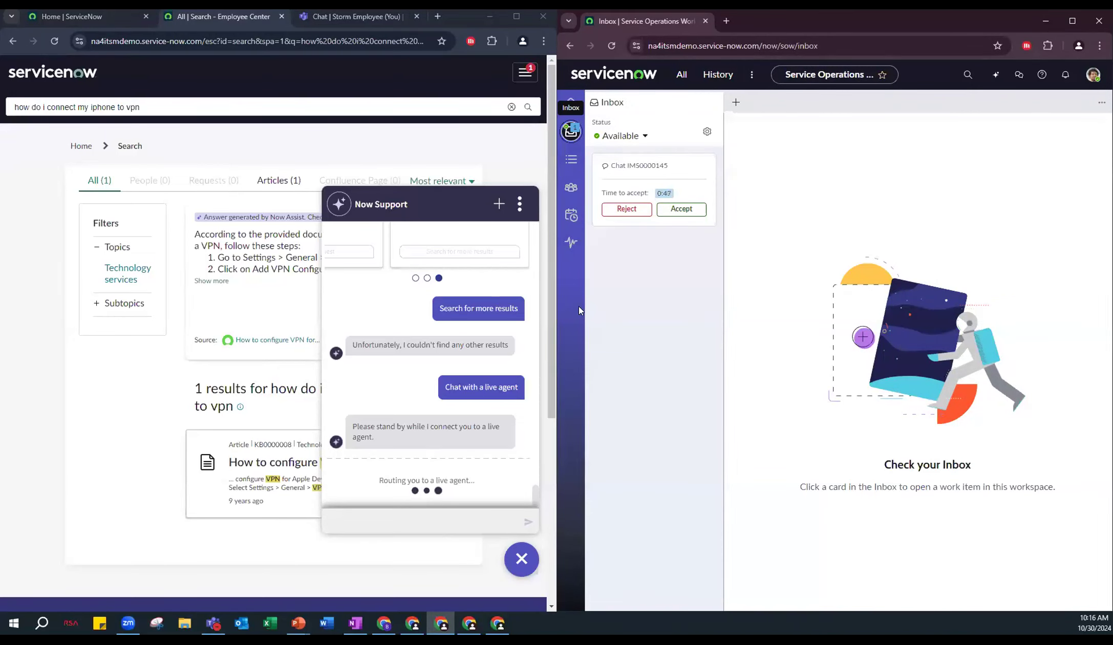
{"action": "left_click", "coordinate": [679, 210]}
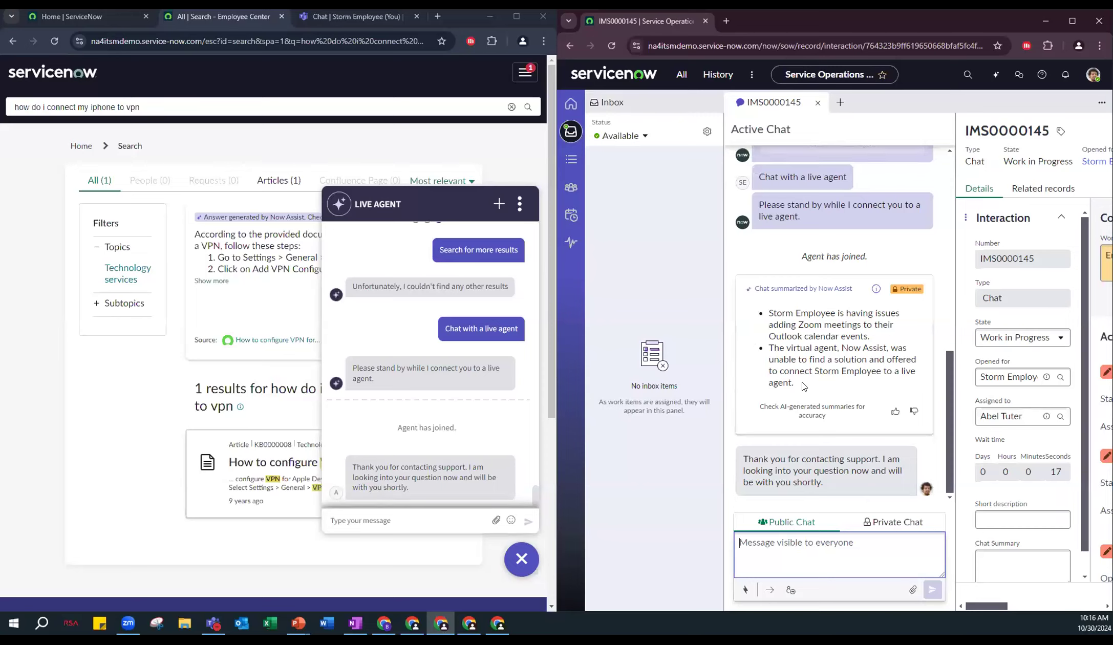
Step: Review the private Now Assist summary of the employee's issue in the agent's active chat
{"action": "left_click_drag", "start_coordinate": [803, 385], "coordinate": [767, 317]}
{"action": "left_click", "coordinate": [767, 317]}
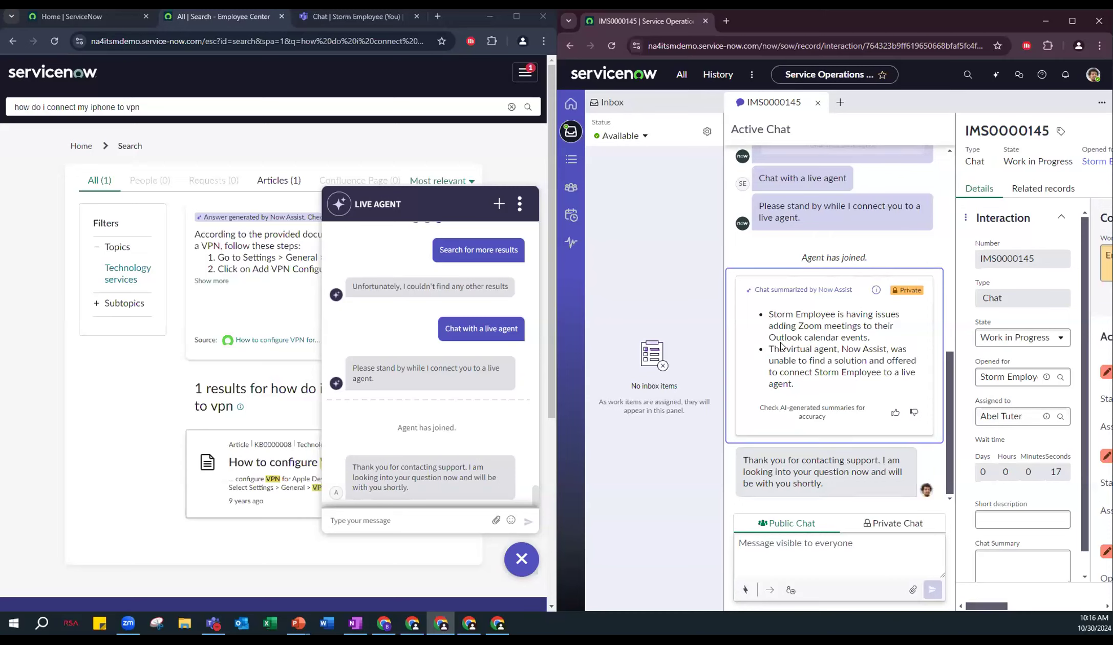
{"action": "left_click_drag", "start_coordinate": [799, 387], "coordinate": [787, 307]}
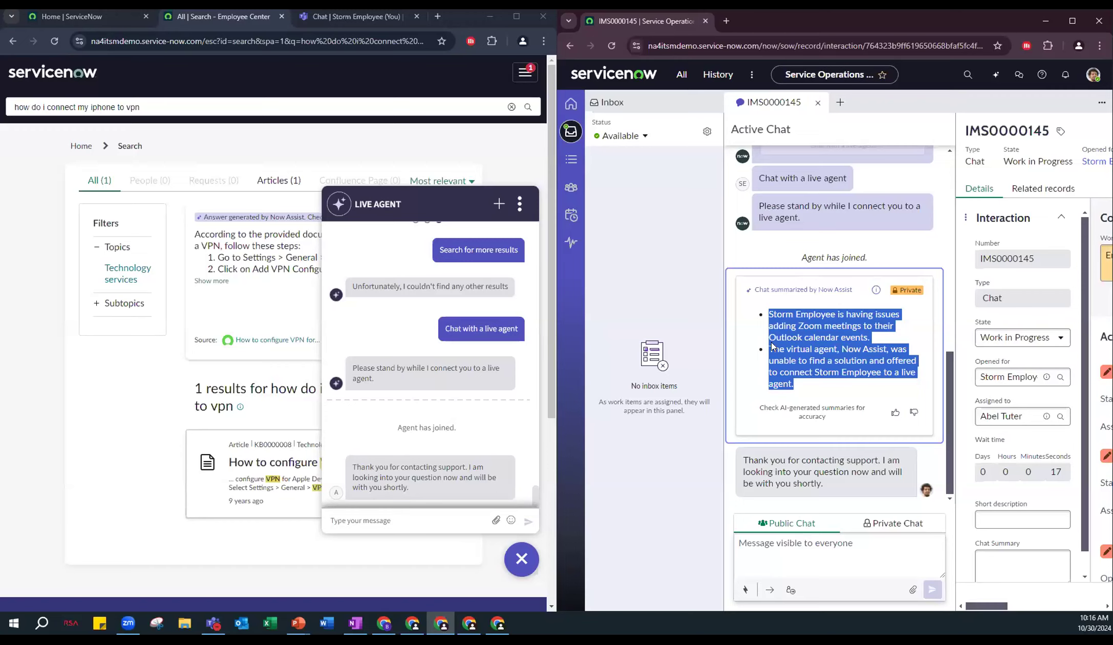
Step: Compare the Now Assist chat summary with the employee's earlier virtual agent conversation in the active chat
{"action": "left_click", "coordinate": [795, 375]}
{"action": "left_click_drag", "start_coordinate": [799, 385], "coordinate": [774, 314]}
{"action": "scroll", "coordinate": [946, 380], "scroll_direction": "up", "scroll_amount": 10}
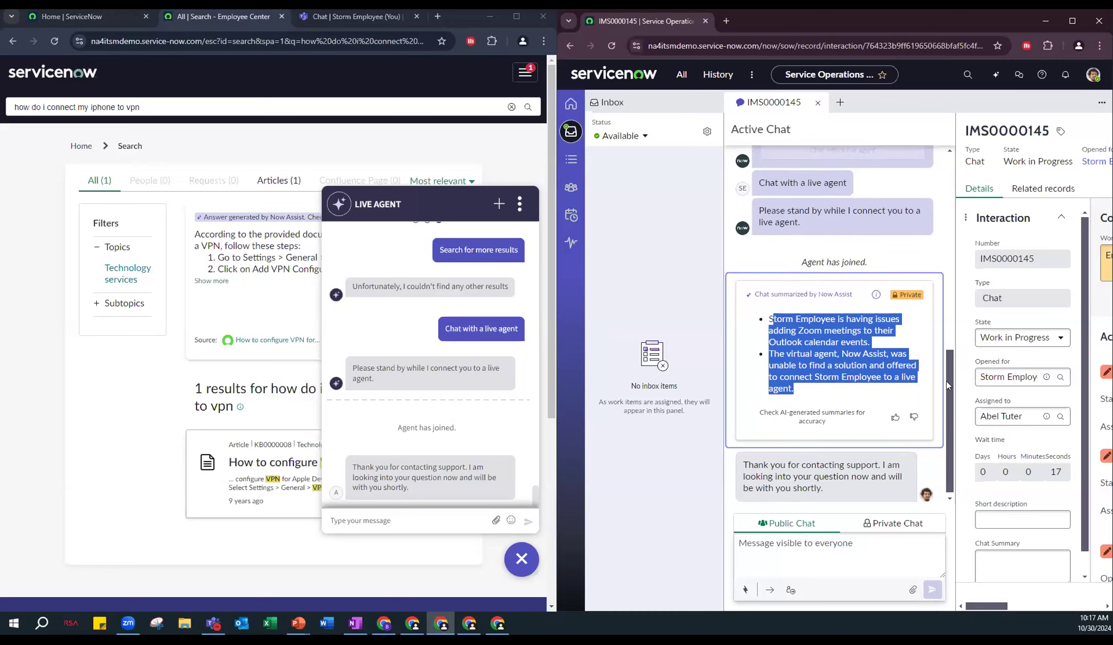
{"action": "scroll", "coordinate": [934, 222], "scroll_direction": "down", "scroll_amount": 10}
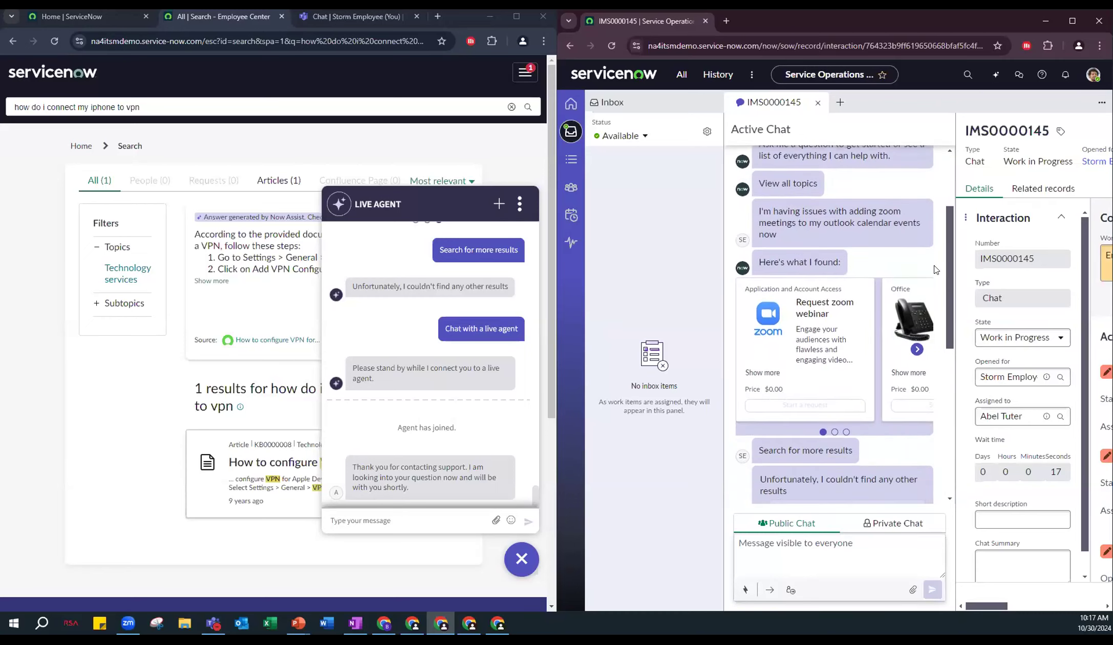
{"action": "left_click_drag", "start_coordinate": [832, 399], "coordinate": [768, 314]}
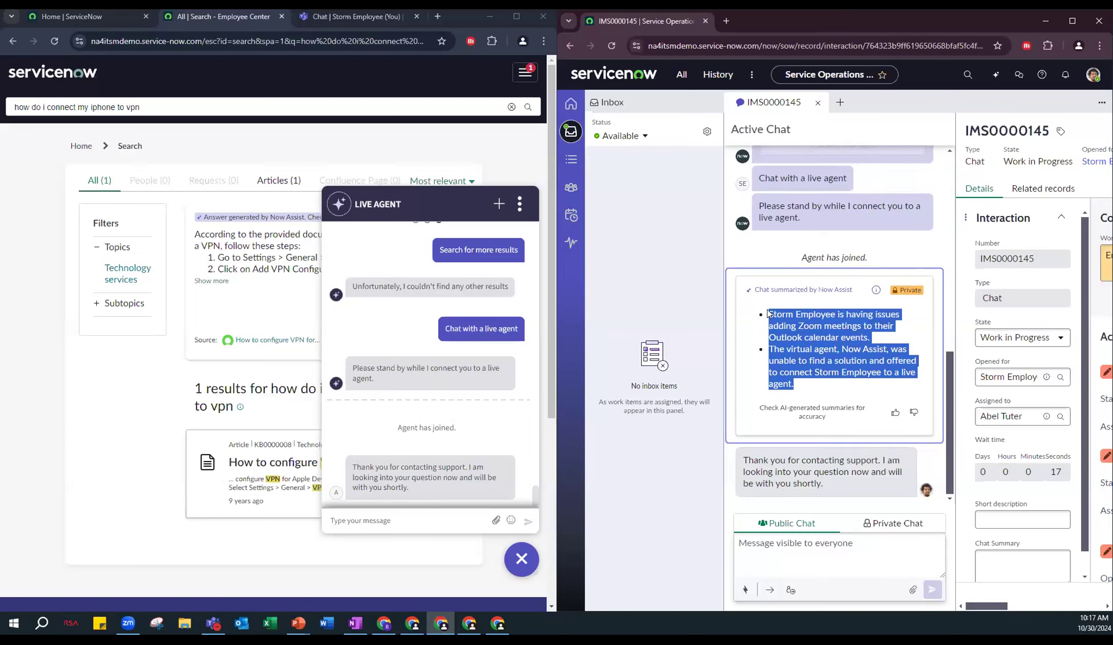
Step: Thank the employee by name in the agent's public chat and ask when this issue started happening
{"action": "left_click", "coordinate": [804, 556]}
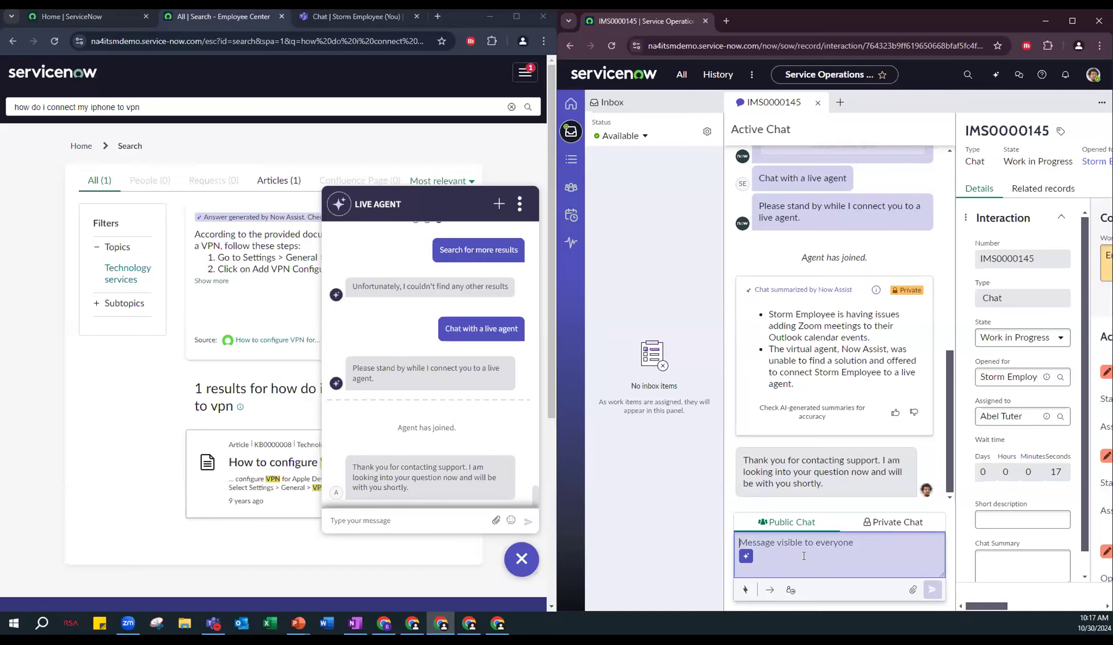
{"action": "type", "text": "Thanks Storm - when did th"}
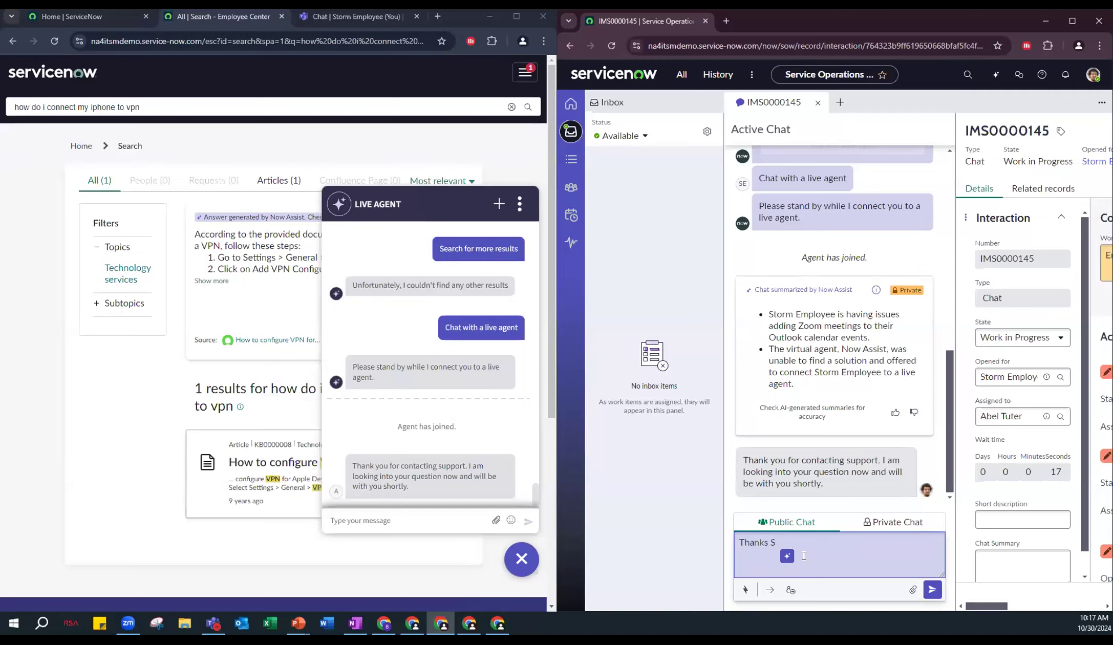
{"action": "type", "text": "is issue starthap"}
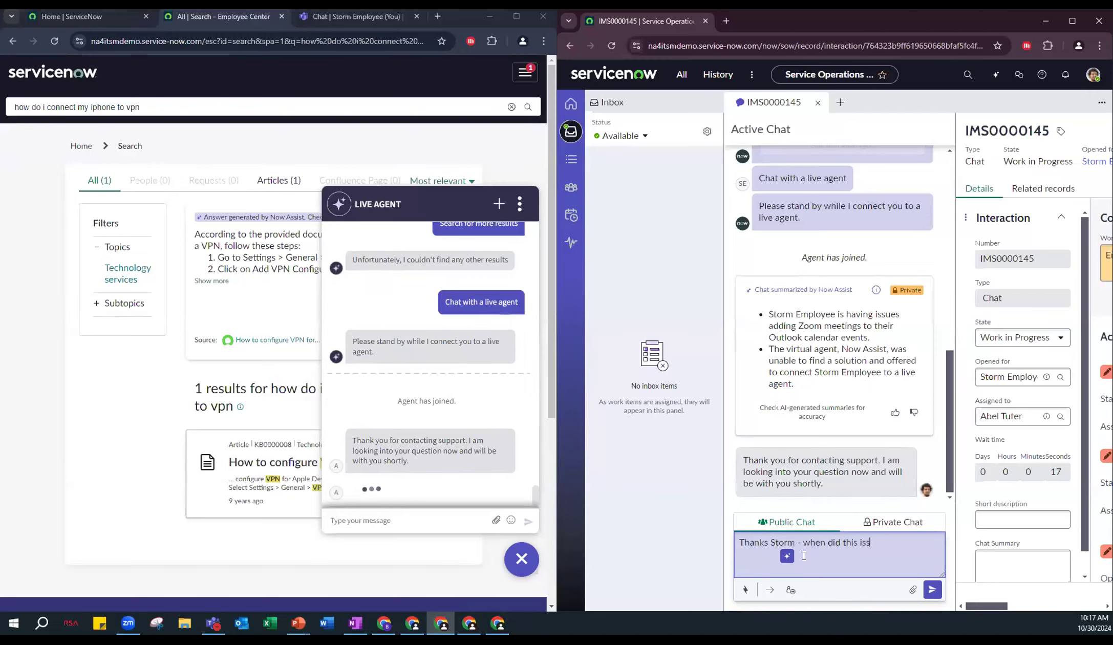
{"action": "key", "text": "BackSpace"}
{"action": "key", "text": "BackSpace"}
{"action": "key", "text": "BackSpace"}
{"action": "key", "text": "BackSpace"}
{"action": "type", "text": "appening?"}
{"action": "key", "text": "Return"}
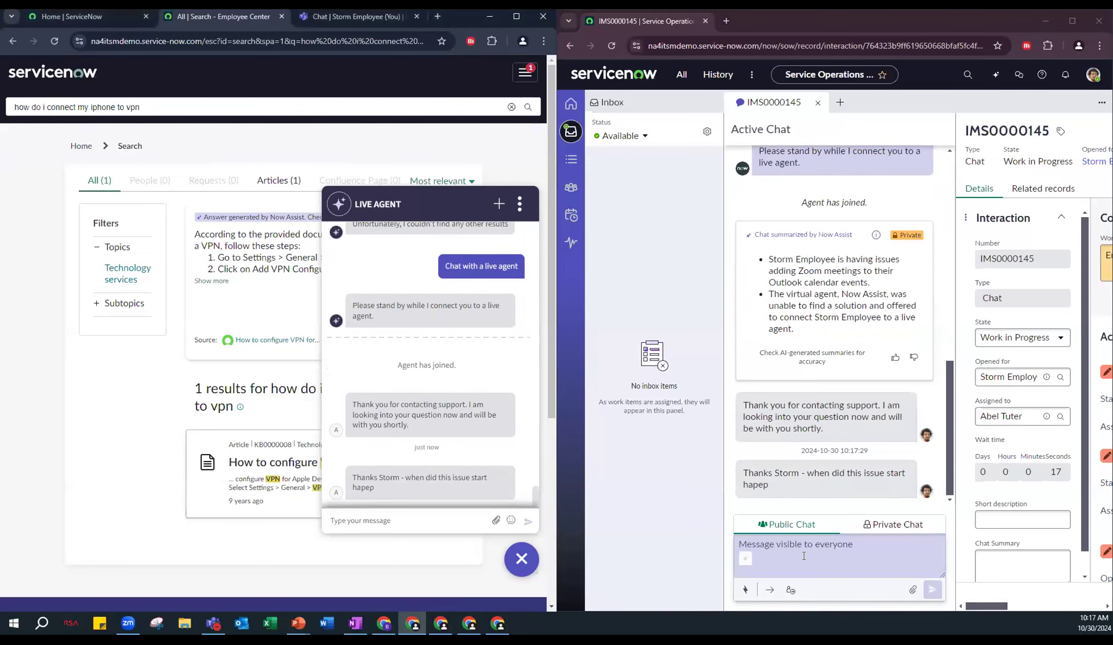
Step: Reply "this morning" from the employee's live agent chat
{"action": "left_click", "coordinate": [386, 517]}
{"action": "type", "text": "this morning"}
{"action": "key", "text": "Return"}
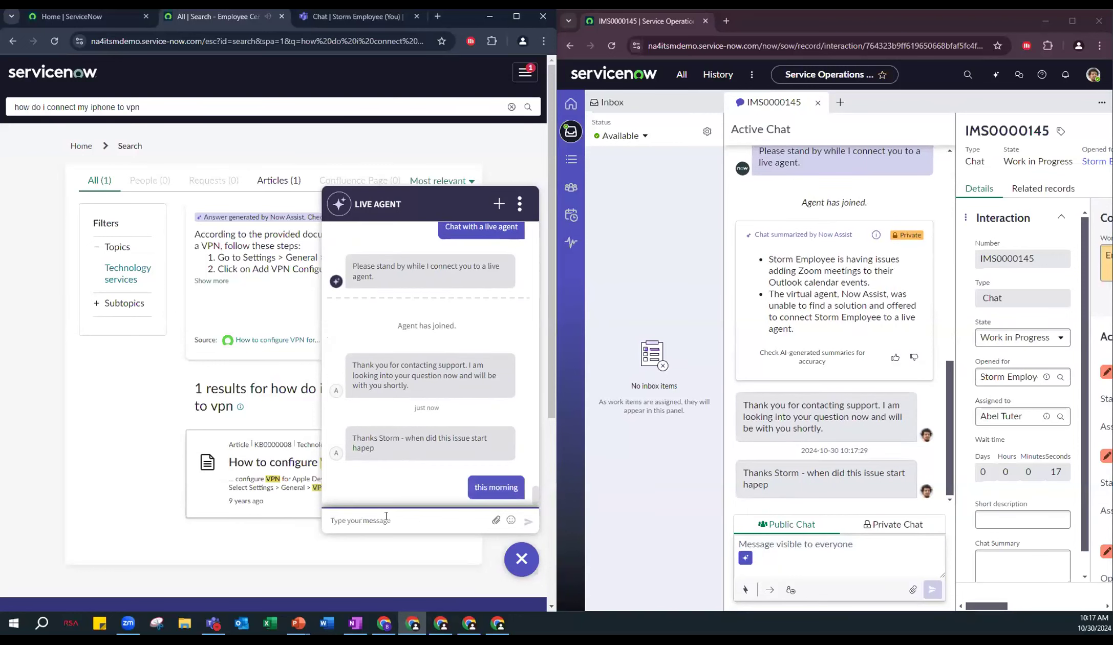
Step: Send the public chat message "Thanks for that info. Can you tell me if your laptop is up to date with the latest firmware and security patches?"
{"action": "left_click", "coordinate": [813, 556]}
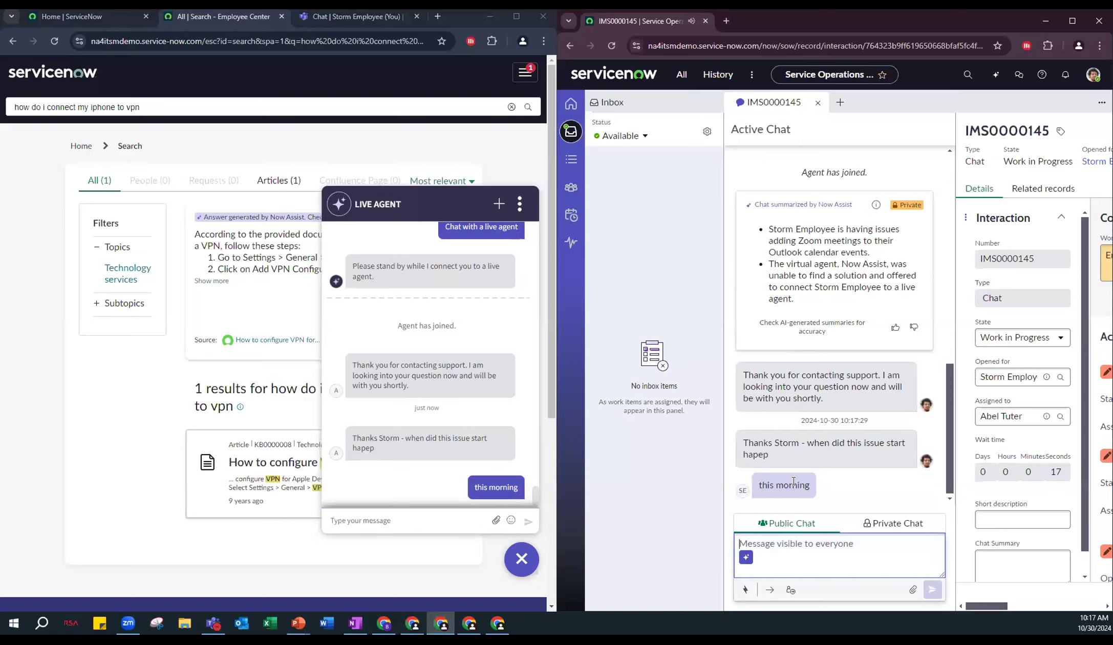
{"action": "type", "text": "Thanks for that i"}
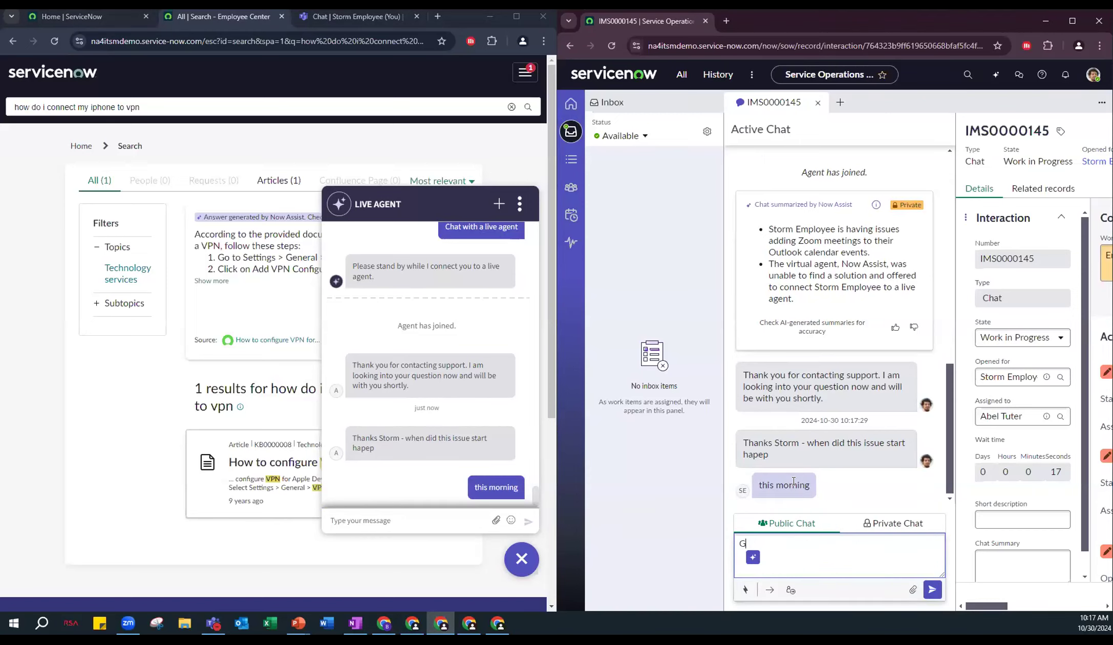
{"action": "type", "text": "nfo"}
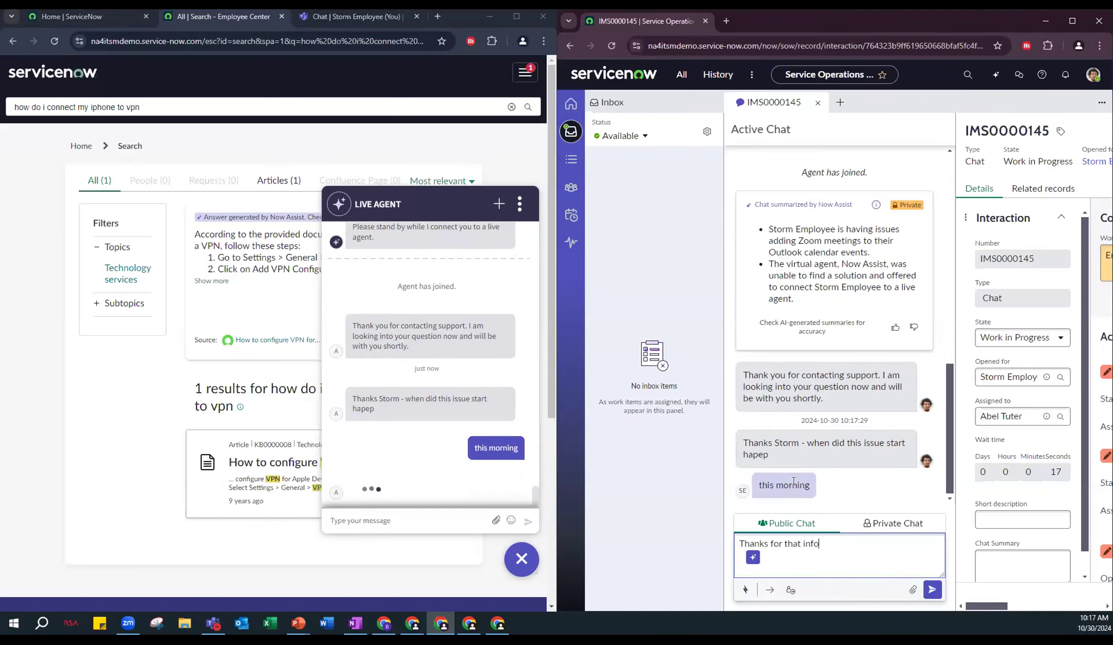
{"action": "type", "text": ". Can you tell me if your"}
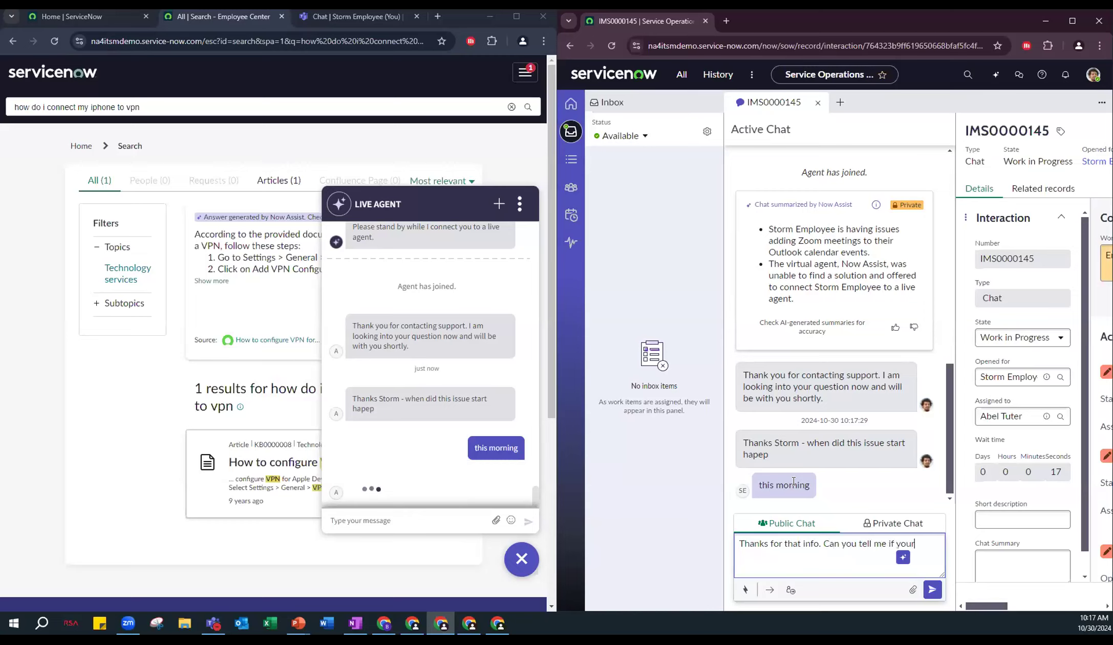
{"action": "type", "text": " laptop is up to date with the latest firmware and security patches?"}
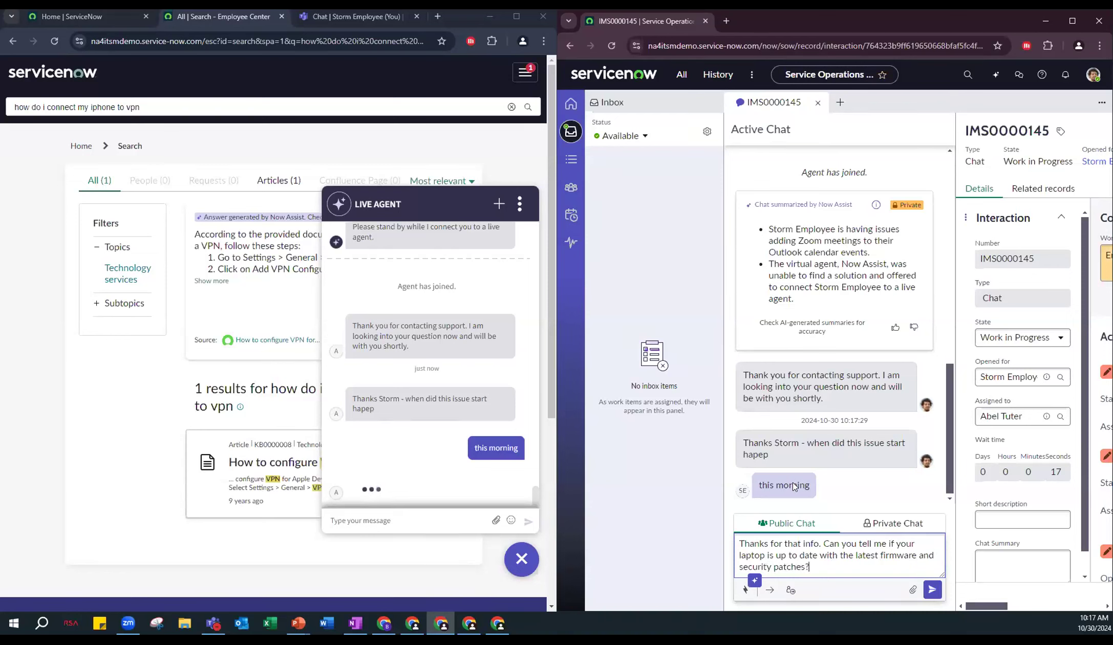
{"action": "key", "text": "Return"}
Step: Answer "yes it updated this morning" from the employee's side of the live agent chat
{"action": "left_click", "coordinate": [440, 507]}
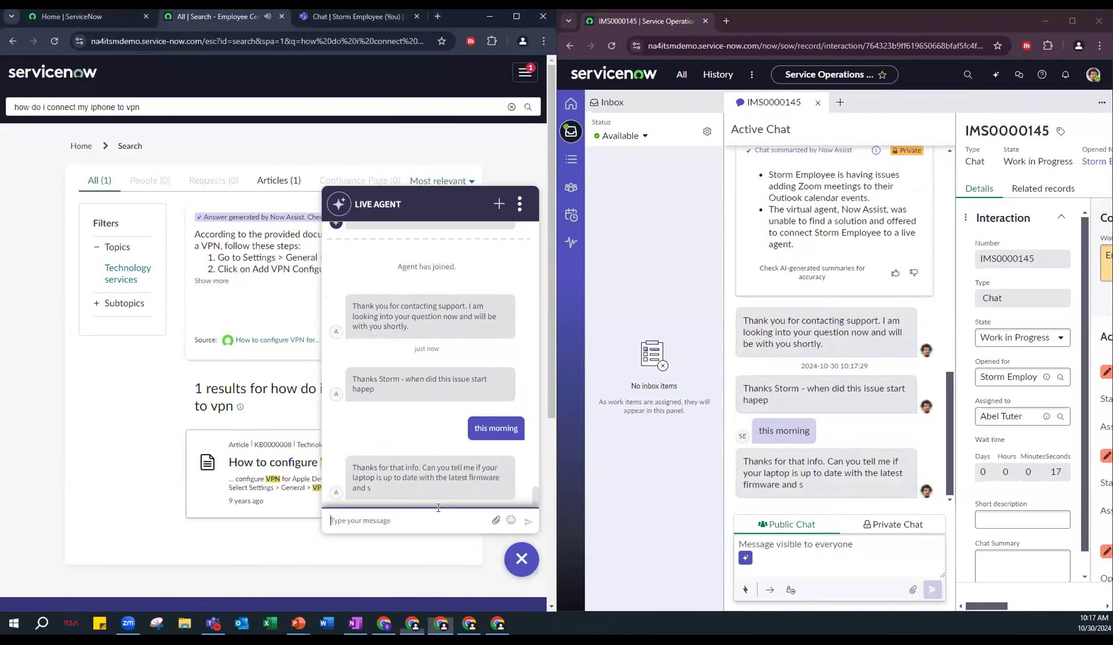
{"action": "type", "text": "yes it"}
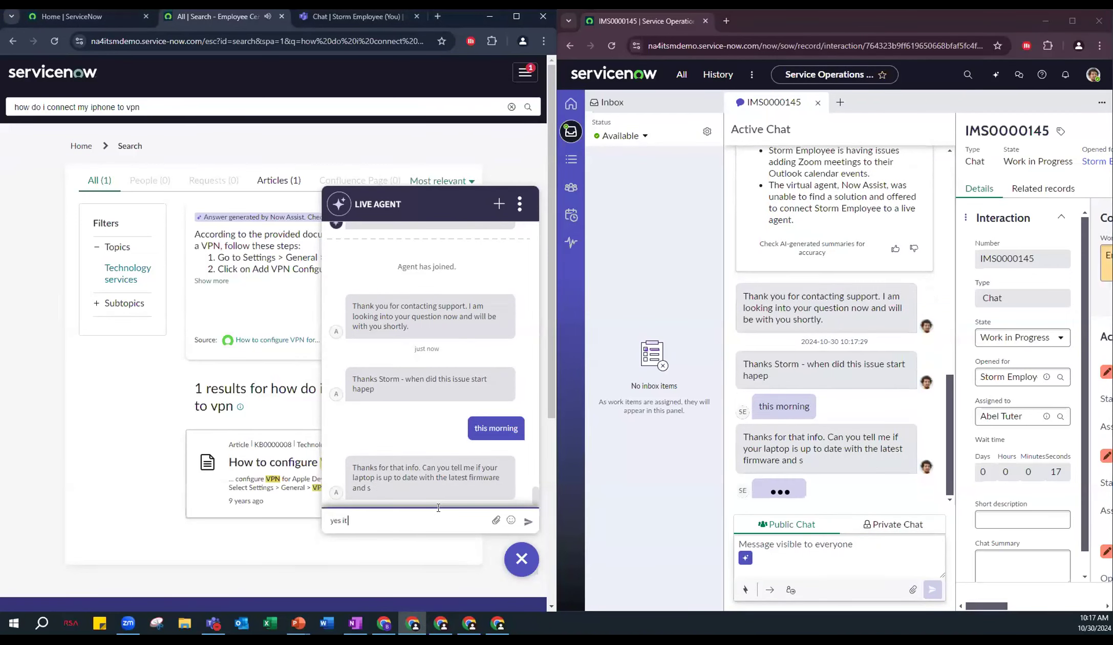
{"action": "type", "text": " updated this morning"}
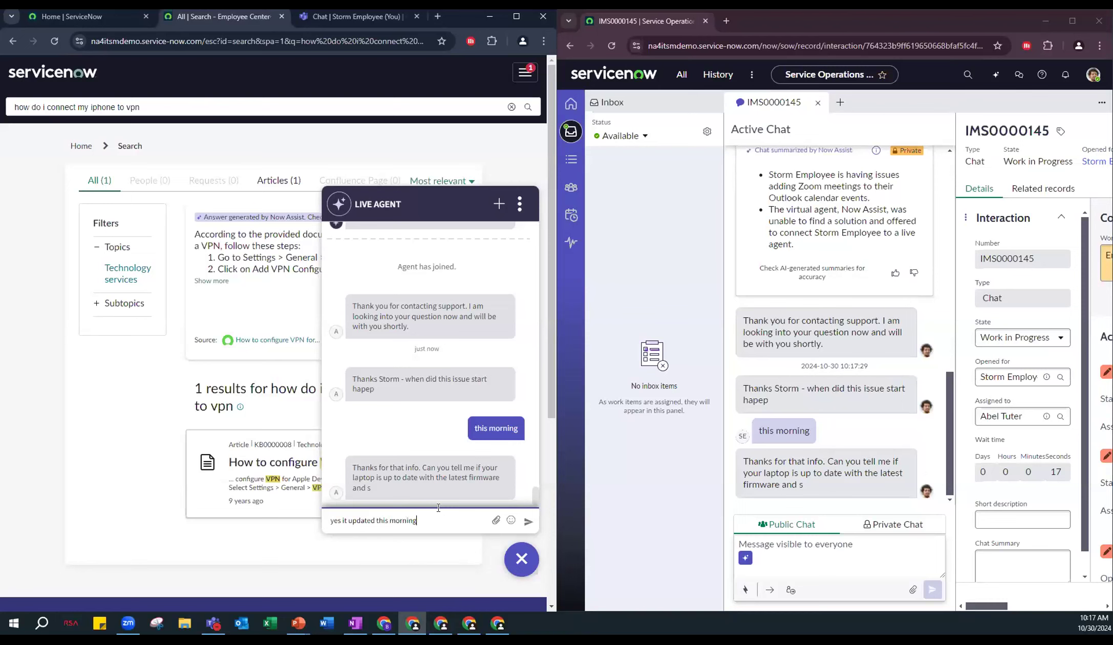
{"action": "key", "text": "Return"}
Step: Send the agent's public message "great. Let me create an incident and re-route this to a specialist to help you"
{"action": "left_click", "coordinate": [780, 544]}
{"action": "type", "text": "gre"}
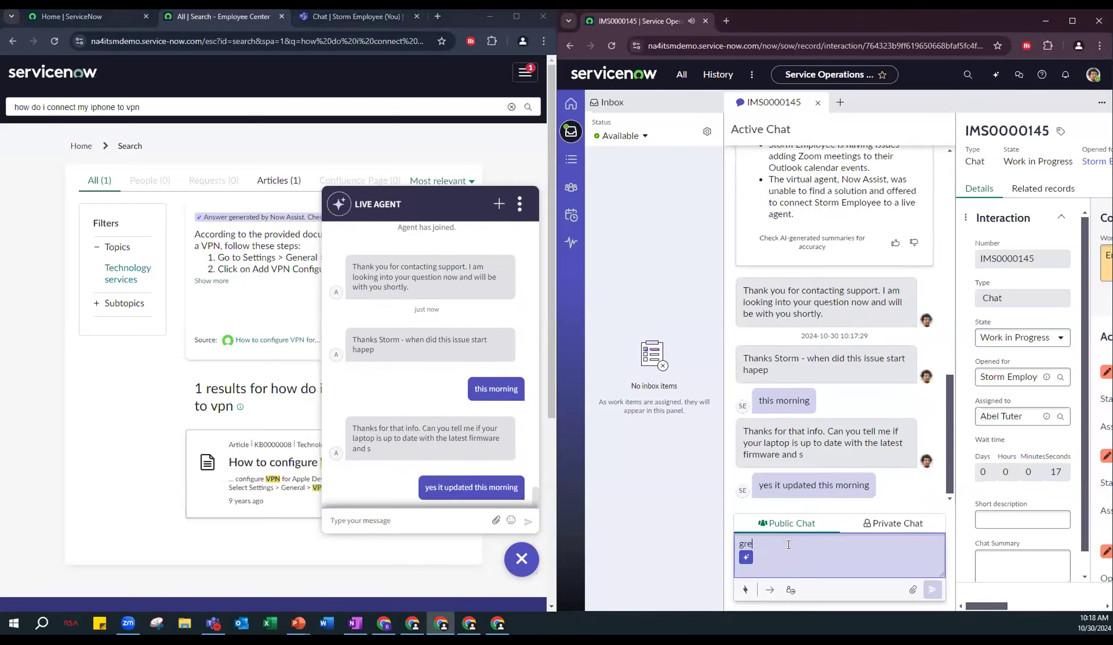
{"action": "type", "text": "at. Let me creat"}
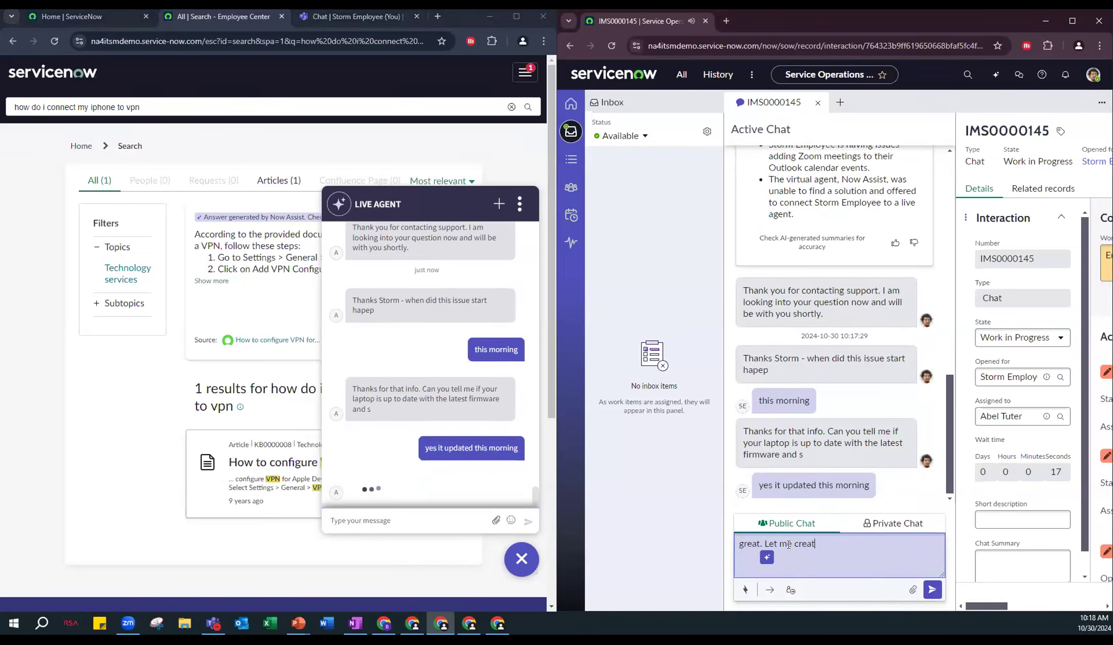
{"action": "type", "text": "e an incident and"}
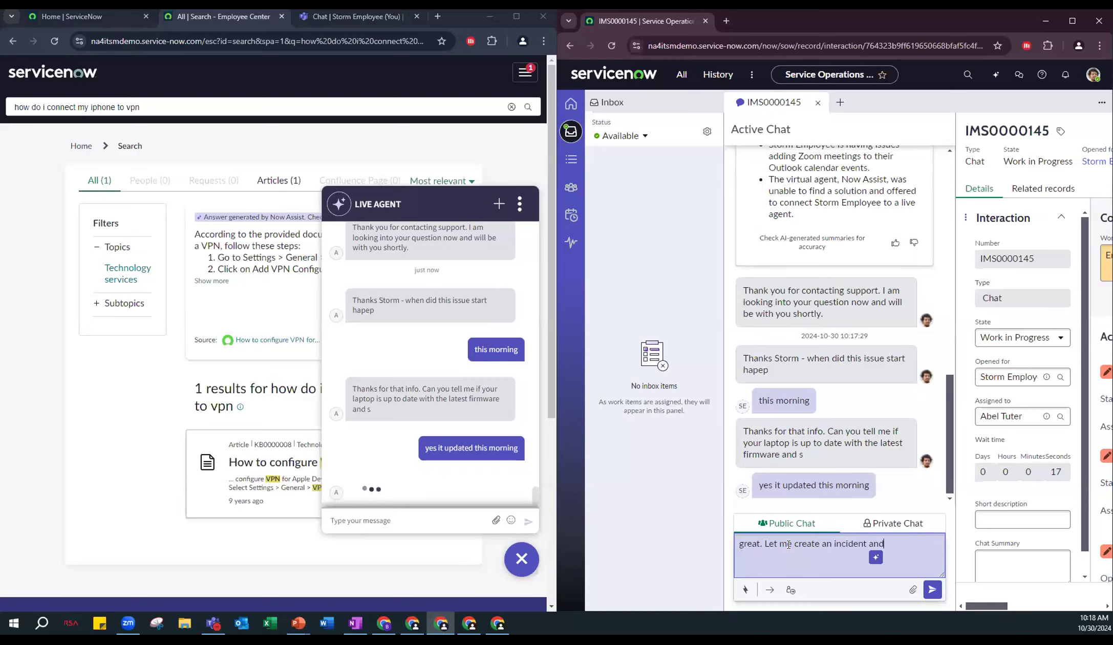
{"action": "type", "text": " re-route "}
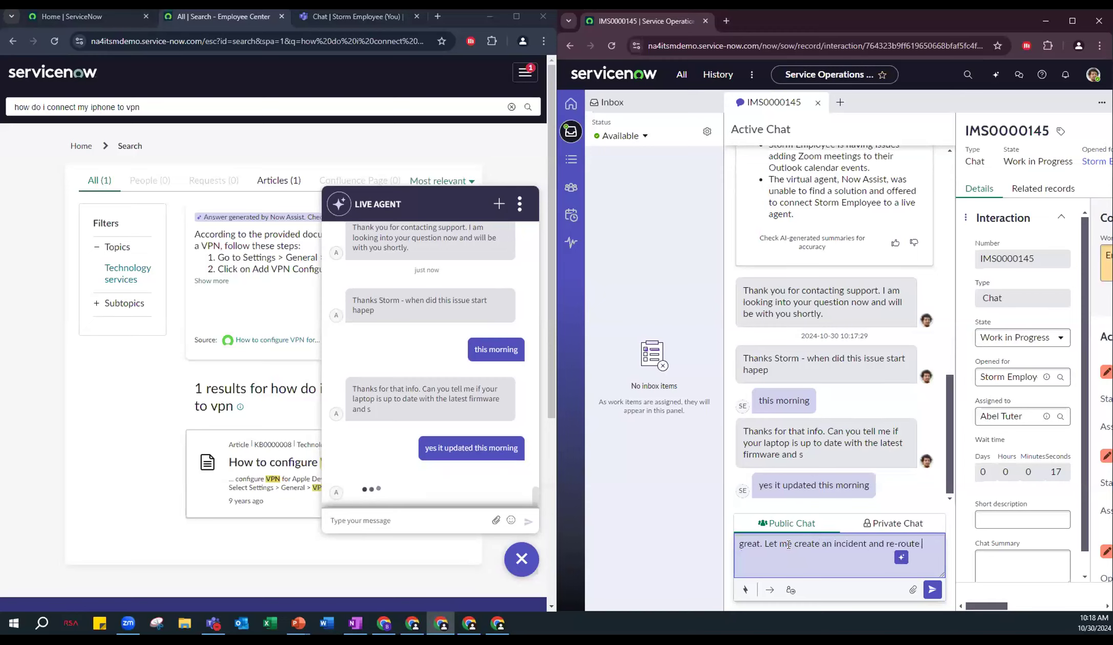
{"action": "type", "text": "this to a specialist to help yo"}
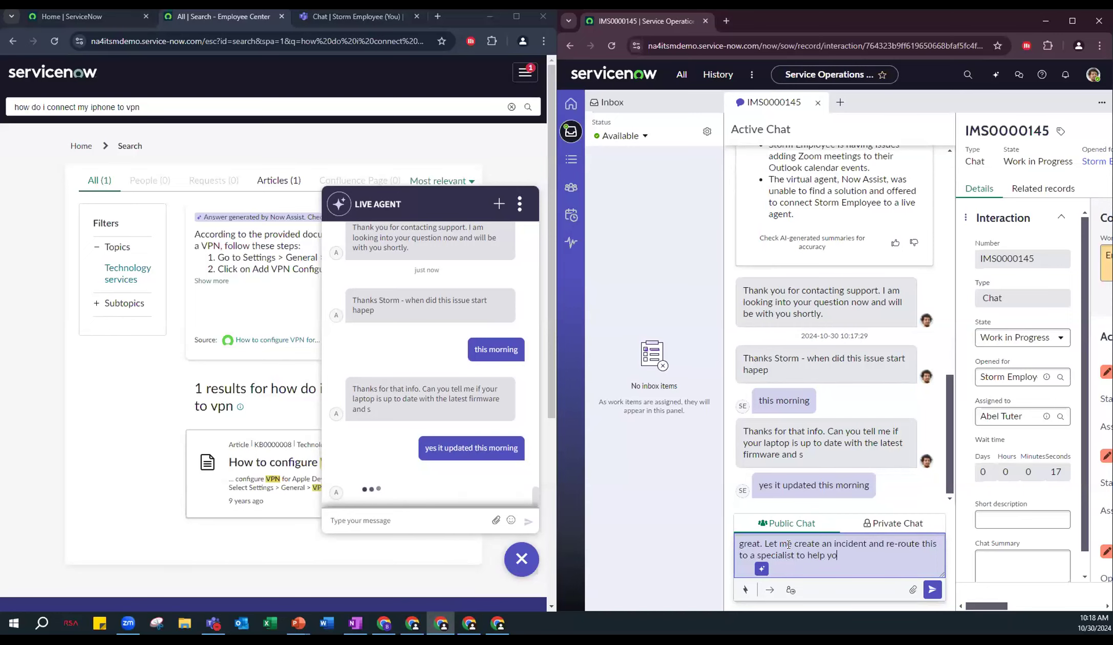
{"action": "key", "text": "Return"}
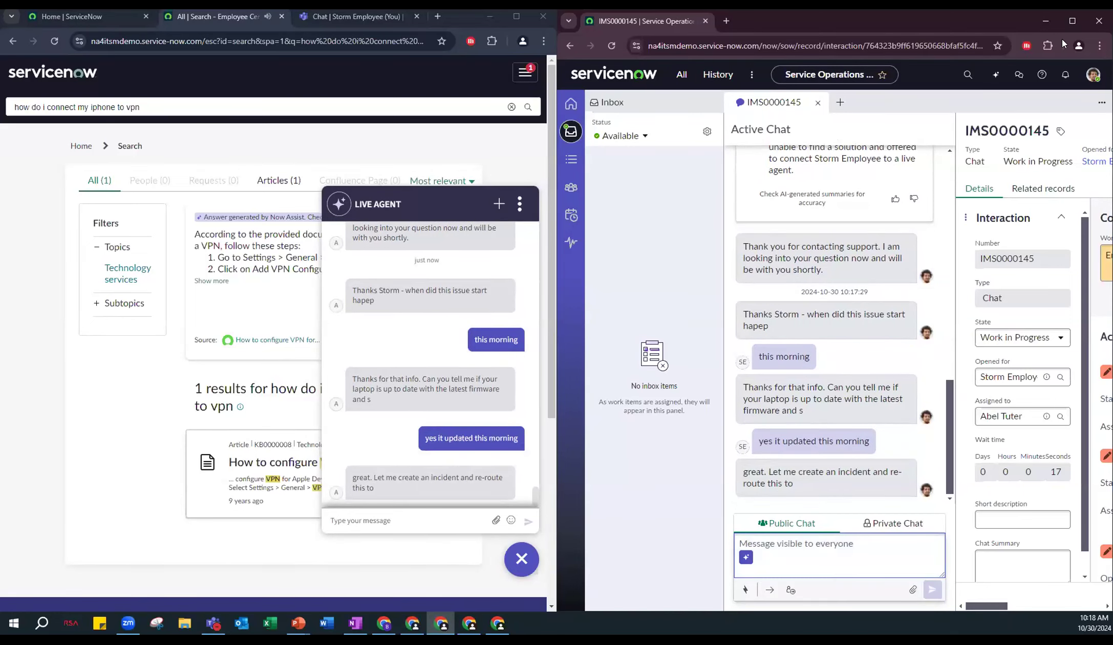
Step: Maximize the agent's workspace, create an incident from the chat interaction and check the description Now Assist generates
{"action": "left_click", "coordinate": [1069, 20]}
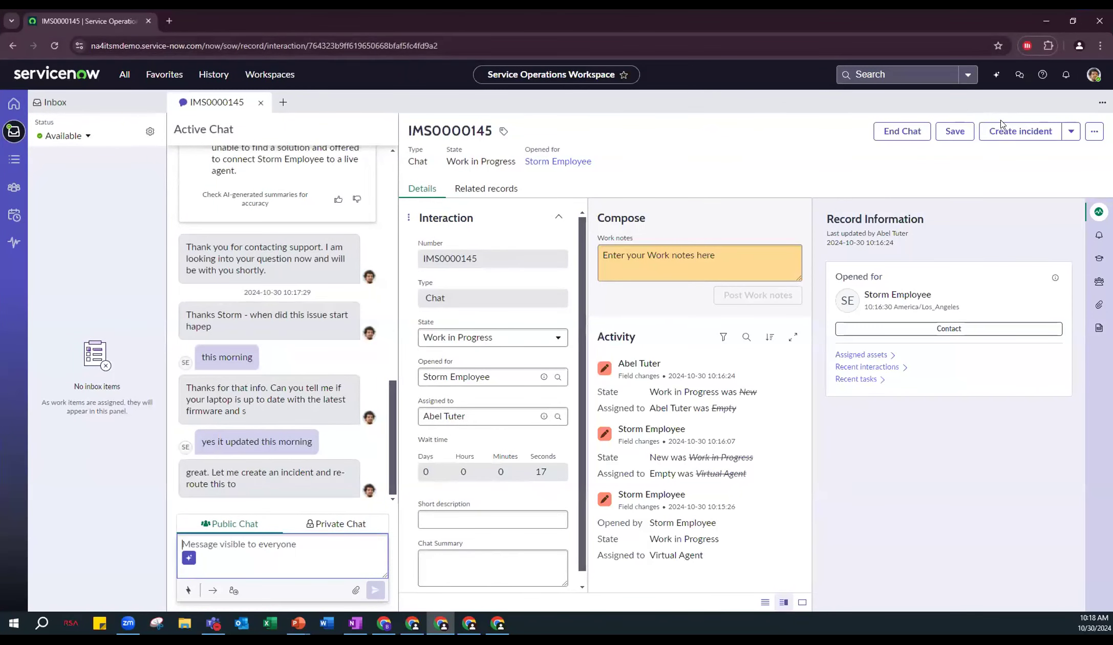
{"action": "left_click", "coordinate": [1004, 138]}
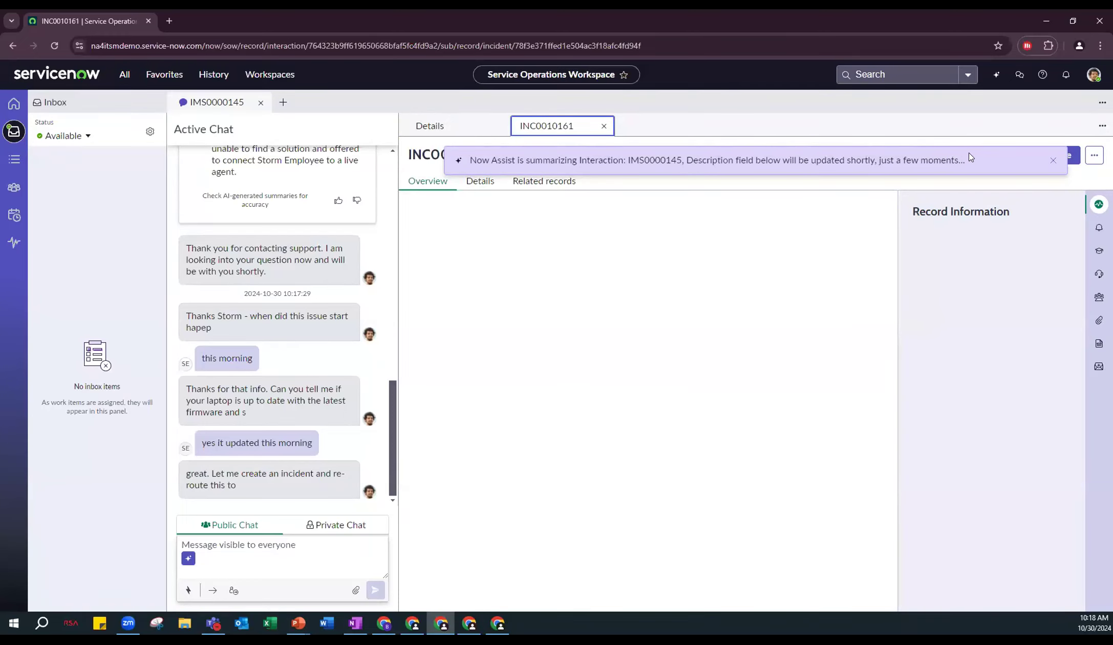
{"action": "left_click_drag", "start_coordinate": [967, 160], "coordinate": [469, 164]}
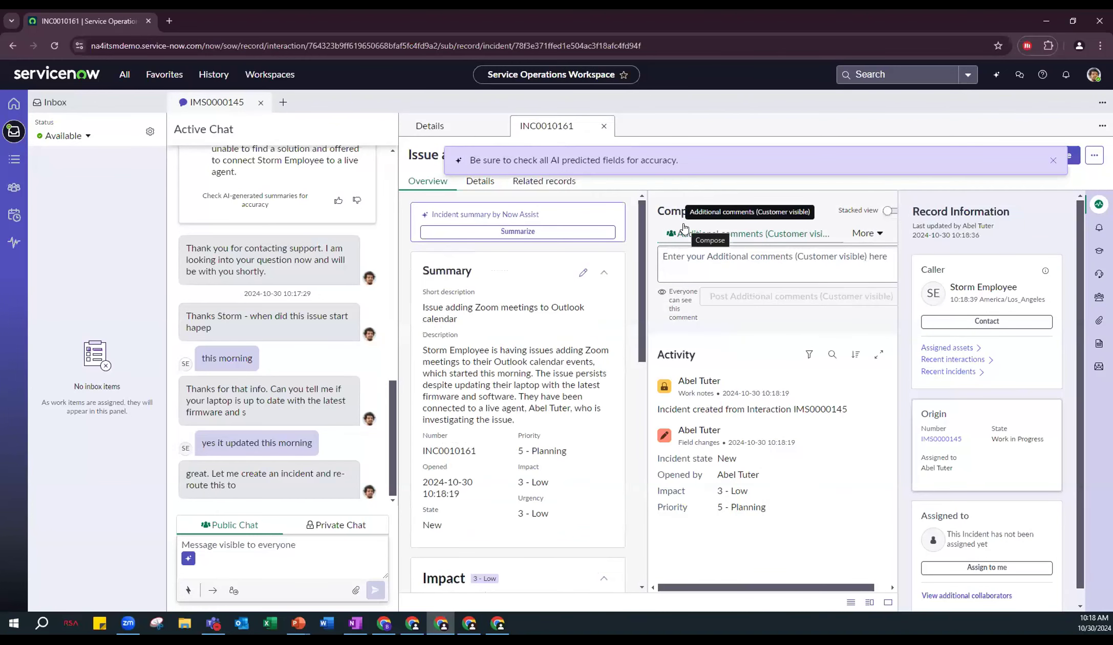
{"action": "left_click", "coordinate": [700, 254]}
{"action": "left_click", "coordinate": [519, 342]}
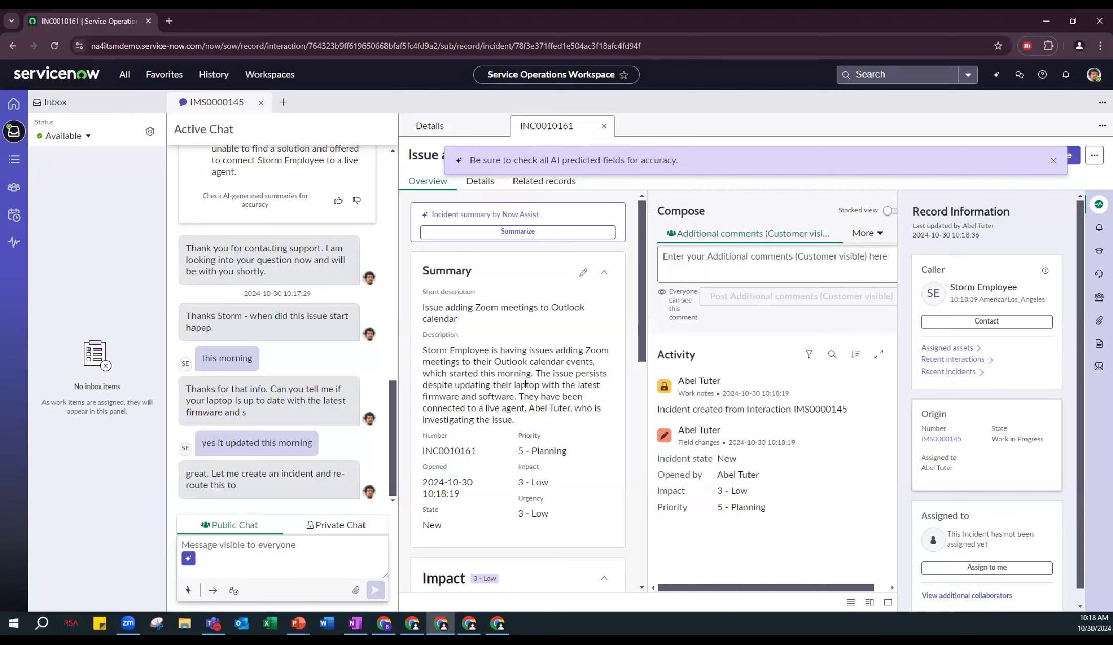
Step: In the incident's details, set the Assigned to field to the specialist analyst
{"action": "left_click", "coordinate": [480, 181]}
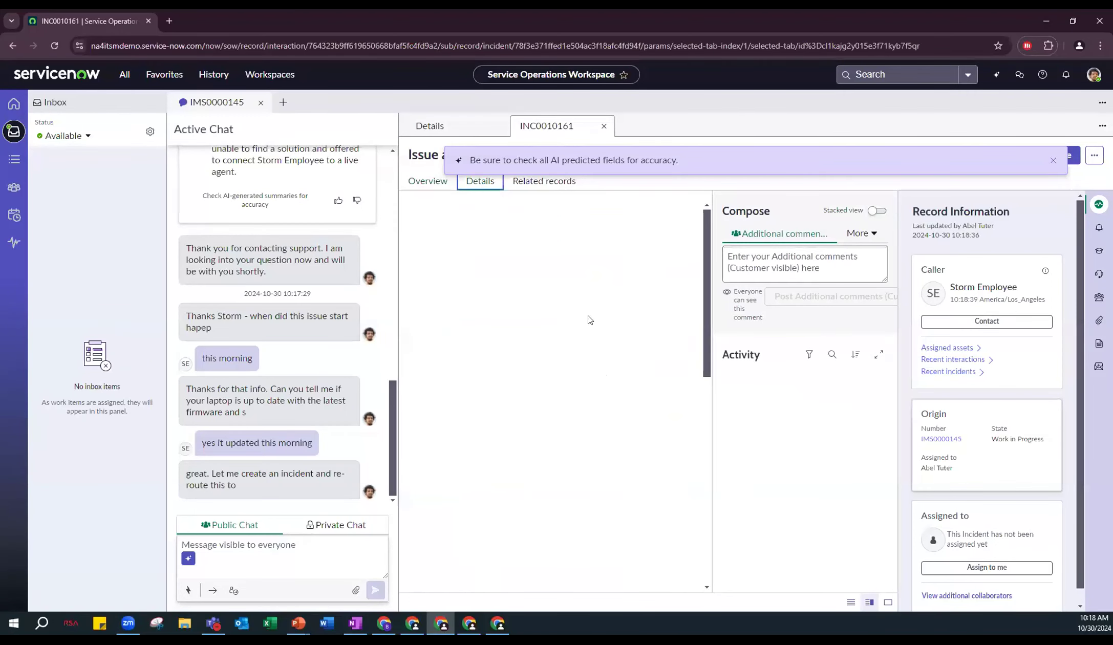
{"action": "scroll", "coordinate": [607, 358], "scroll_direction": "down", "scroll_amount": 5}
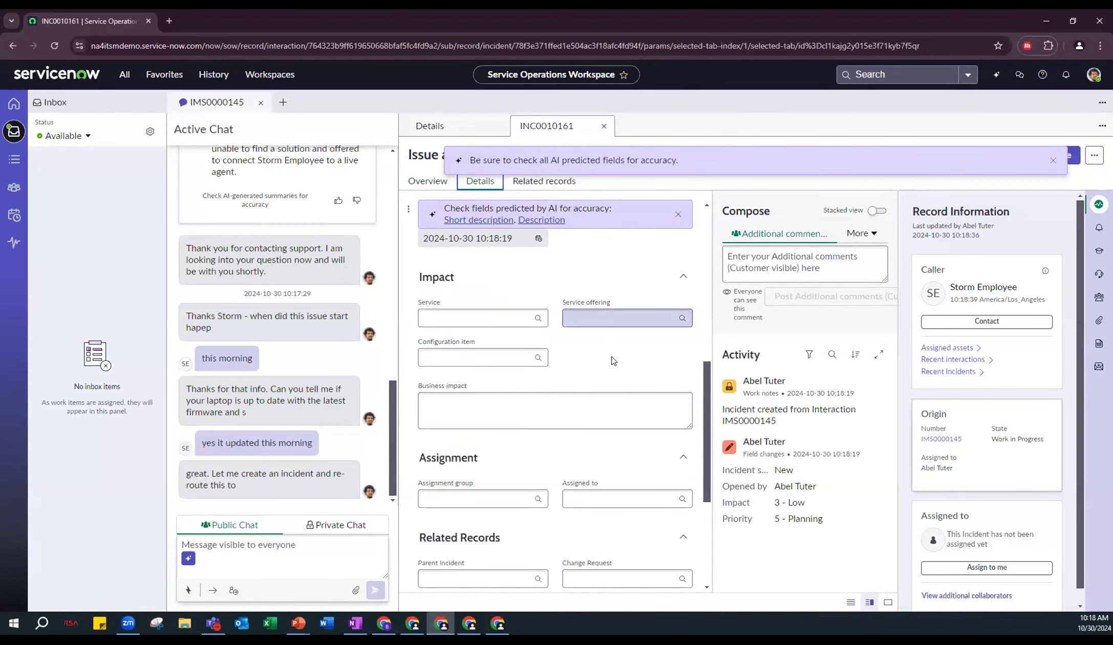
{"action": "scroll", "coordinate": [614, 359], "scroll_direction": "down", "scroll_amount": 4}
{"action": "left_click", "coordinate": [615, 289]}
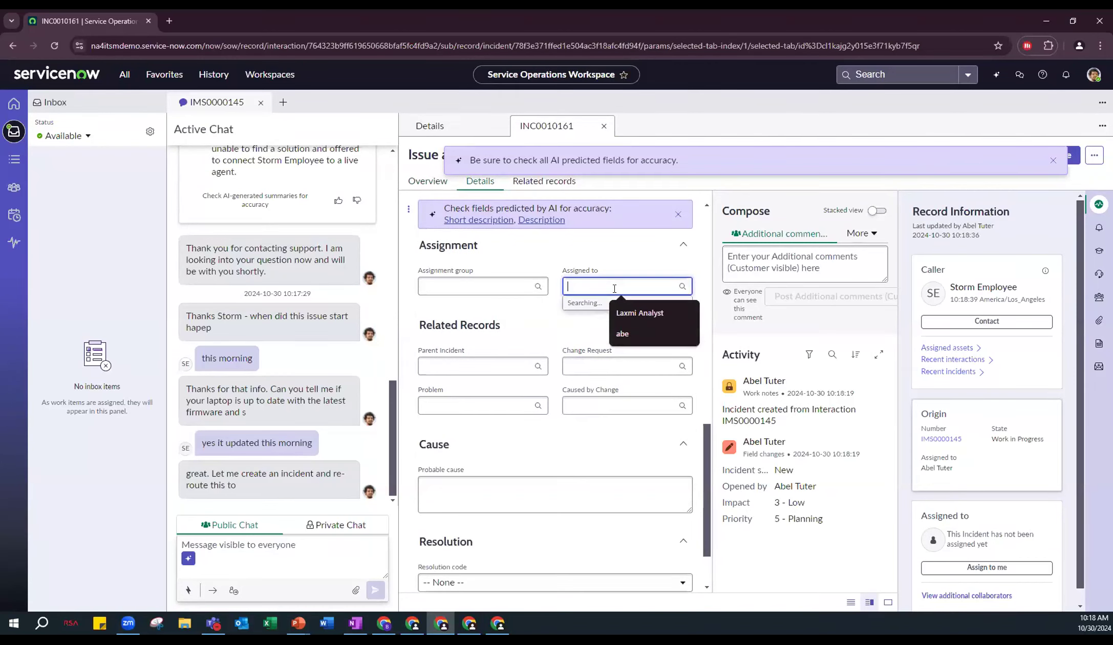
{"action": "type", "text": "laxmi"}
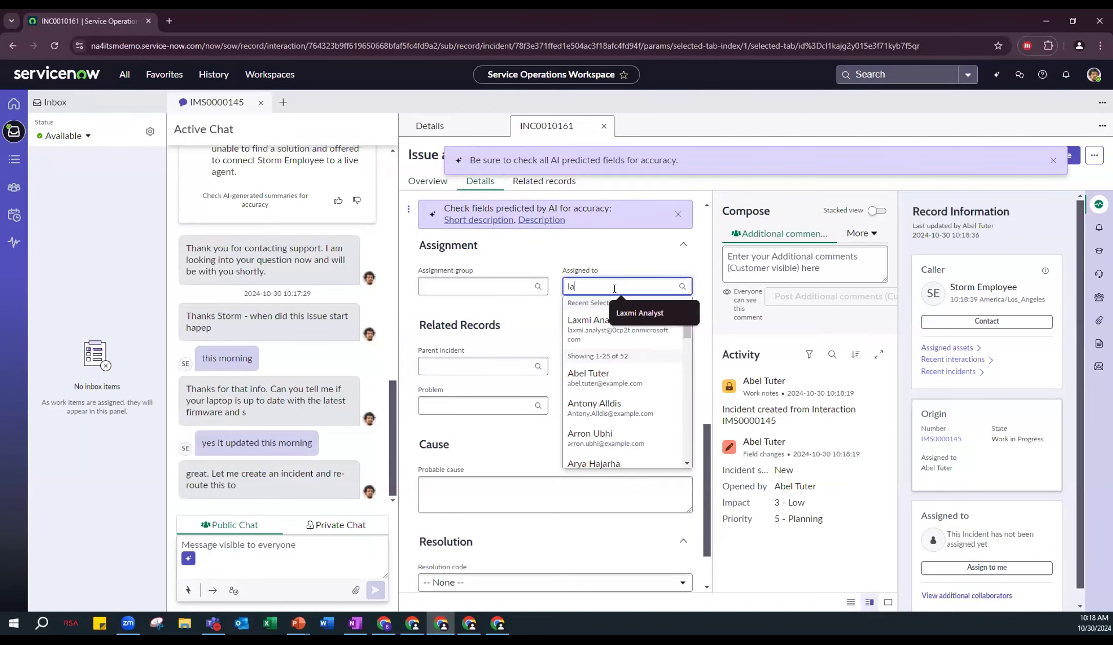
{"action": "left_click", "coordinate": [596, 323]}
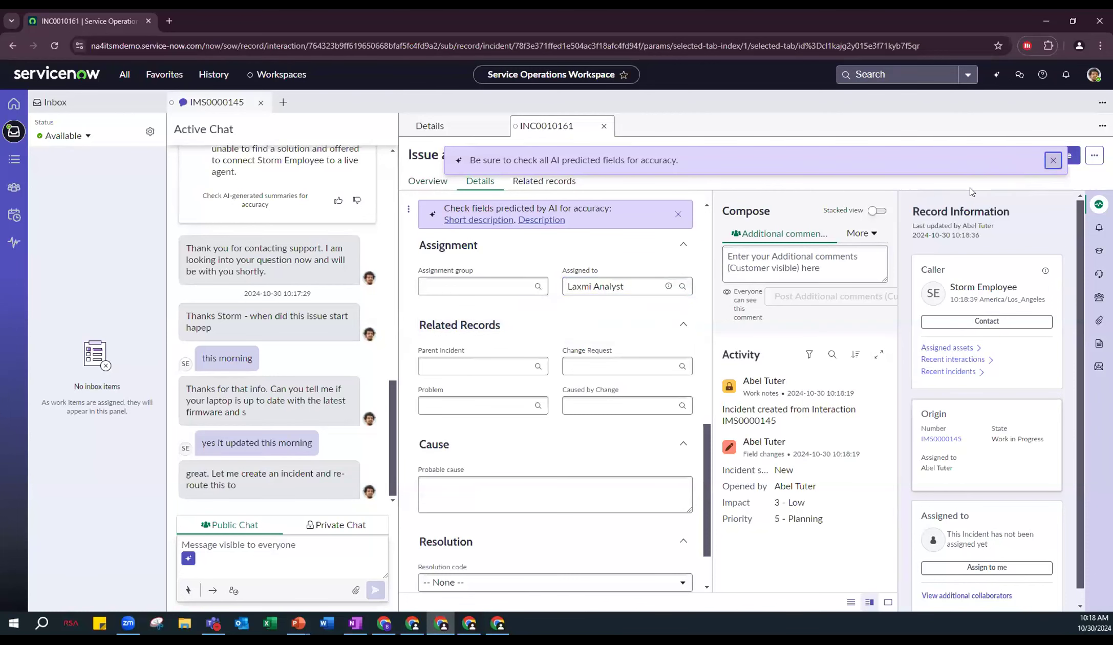
Step: Dismiss the AI accuracy notice, save the incident's assignment with the work notes filled by Now Assist, and minimize the agent's workspace window
{"action": "left_click", "coordinate": [1053, 160]}
{"action": "left_click", "coordinate": [806, 161]}
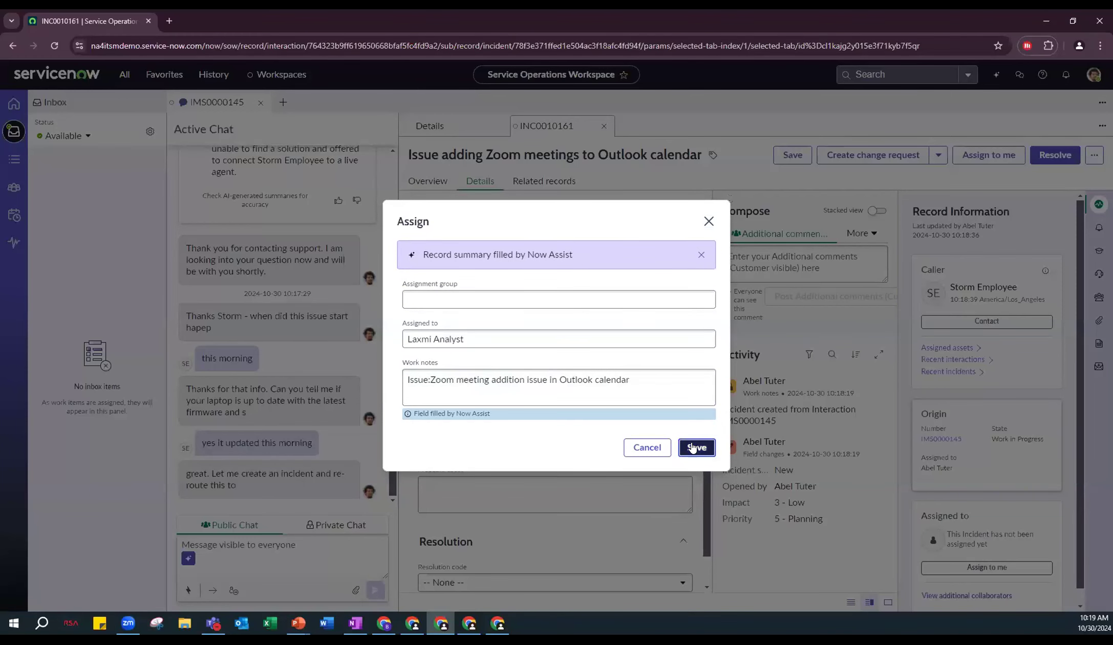
{"action": "left_click", "coordinate": [693, 448]}
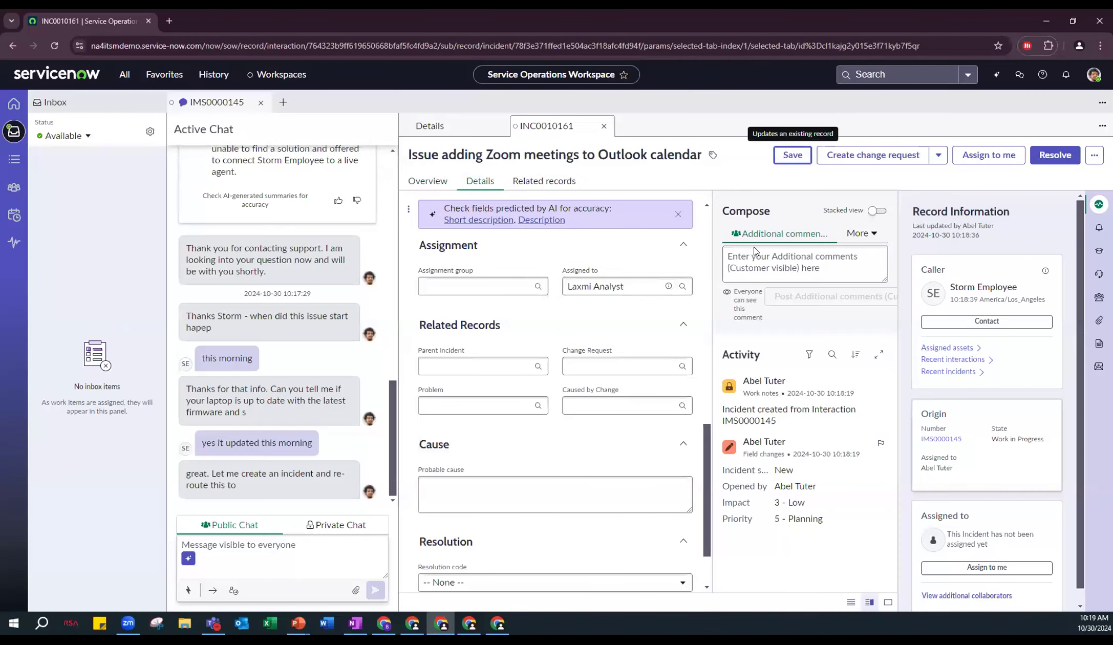
{"action": "left_click", "coordinate": [791, 155]}
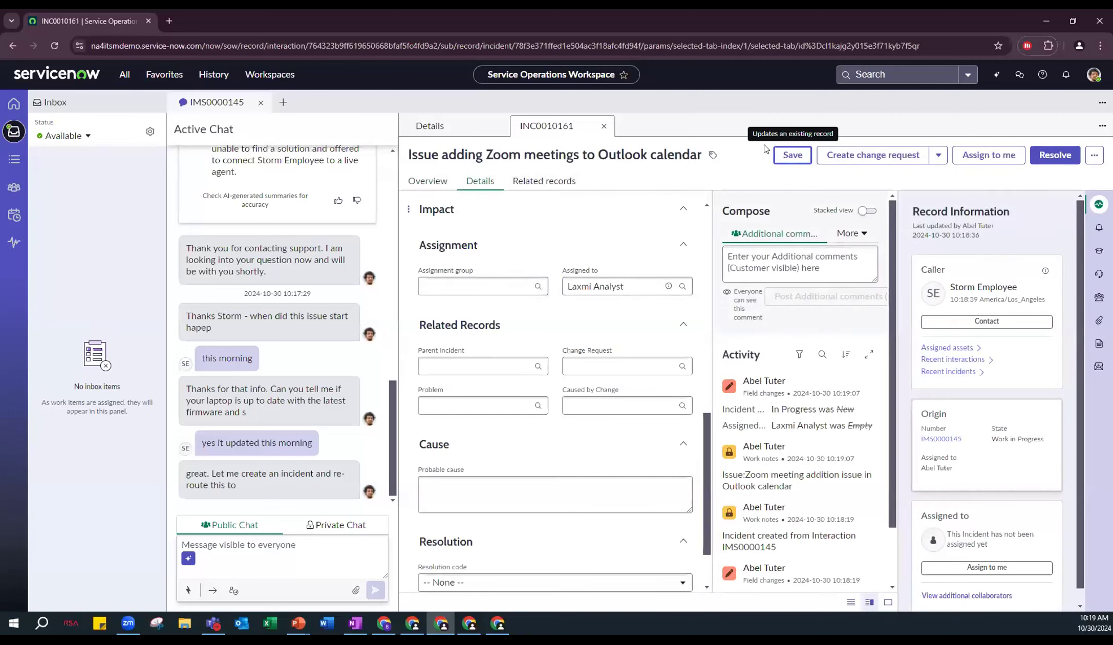
{"action": "left_click", "coordinate": [1049, 26]}
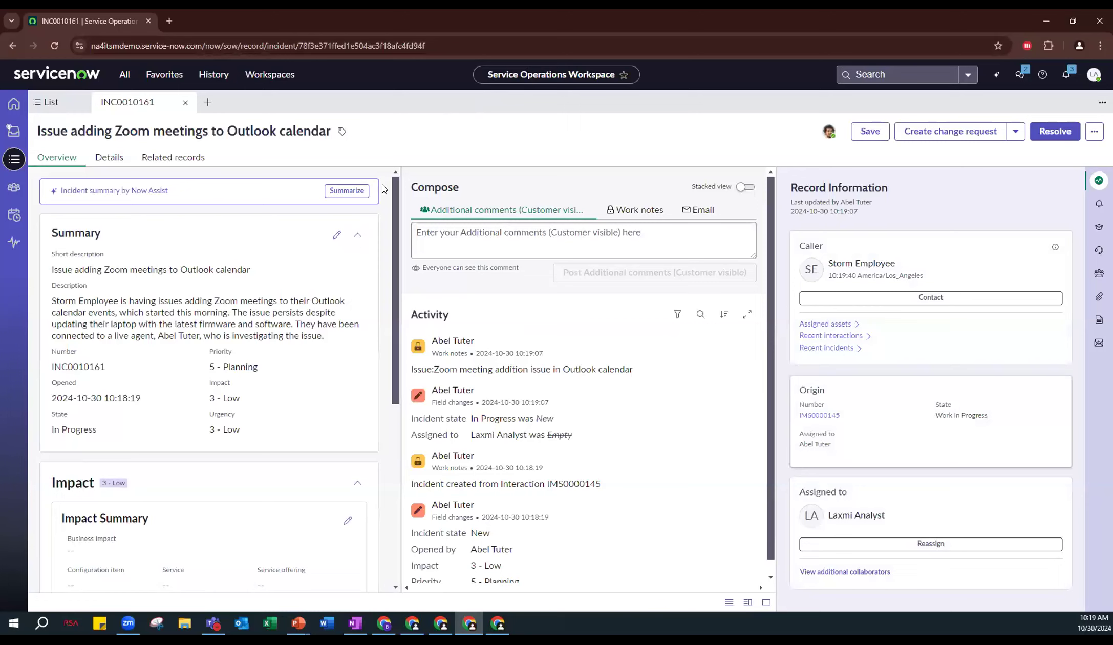
Step: Generate the Now Assist summary of the incident and review its issue, key actions, service level agreement and affected CIs sections
{"action": "left_click_drag", "start_coordinate": [62, 191], "coordinate": [169, 202]}
{"action": "left_click", "coordinate": [170, 201]}
{"action": "left_click", "coordinate": [337, 193]}
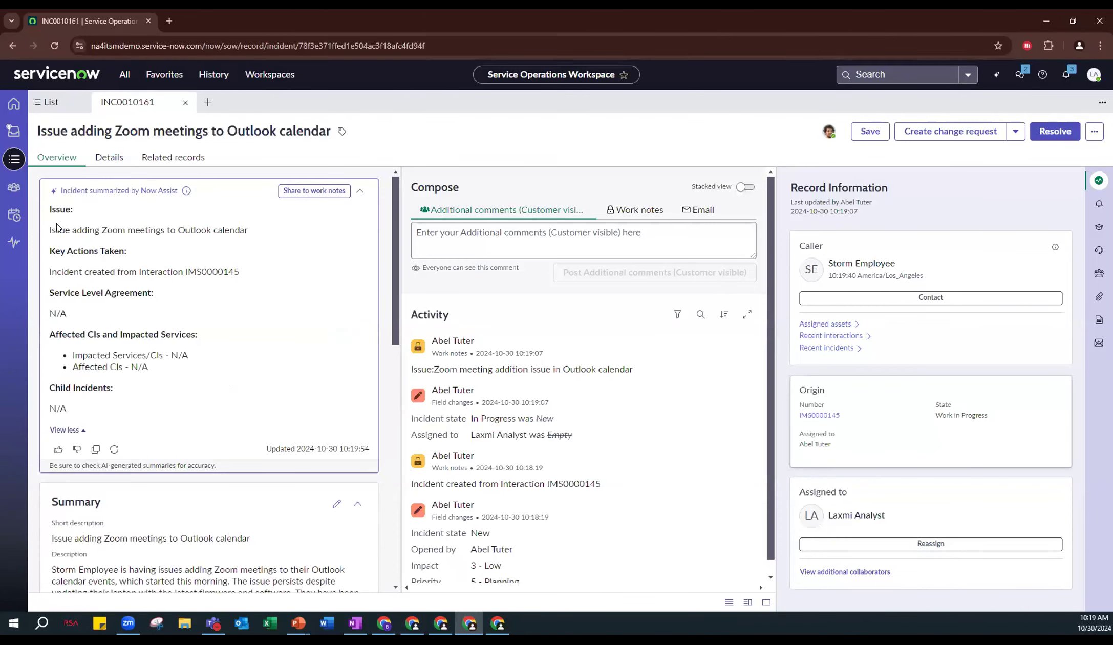
{"action": "left_click_drag", "start_coordinate": [55, 230], "coordinate": [248, 230]}
{"action": "left_click_drag", "start_coordinate": [50, 271], "coordinate": [203, 274]}
{"action": "left_click", "coordinate": [57, 307]}
{"action": "left_click_drag", "start_coordinate": [56, 306], "coordinate": [66, 313]}
{"action": "left_click_drag", "start_coordinate": [72, 354], "coordinate": [148, 368]}
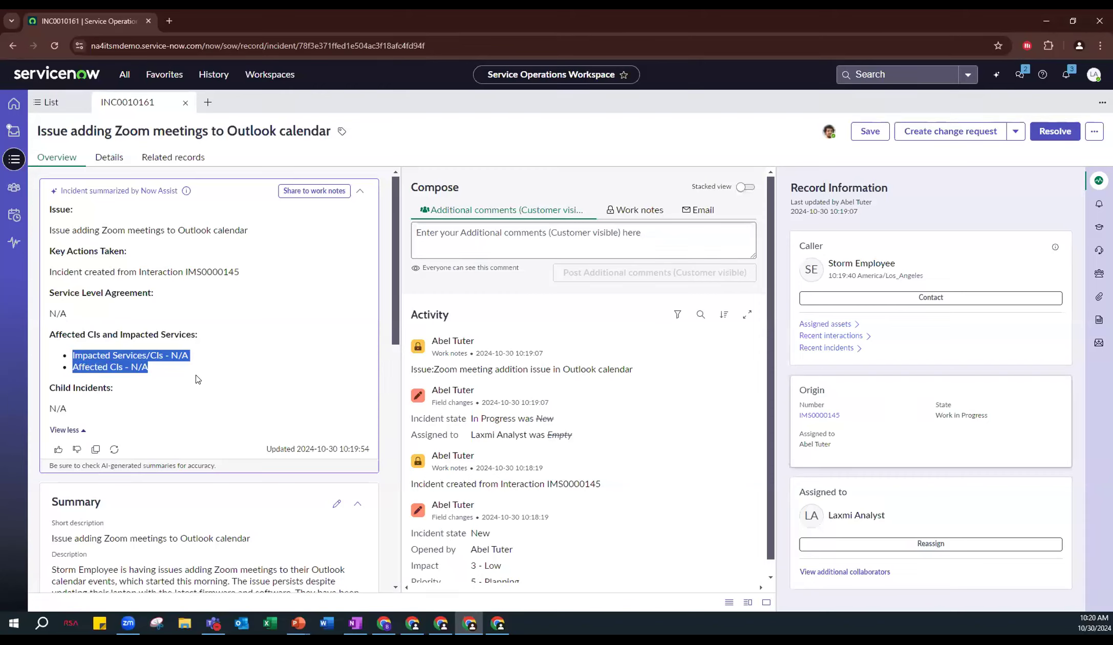
Step: From the caller's contact details, start a Sidebar discussion, greeting the caller with "I'm here to help with you Zoom / Outlook issue"
{"action": "left_click", "coordinate": [905, 298]}
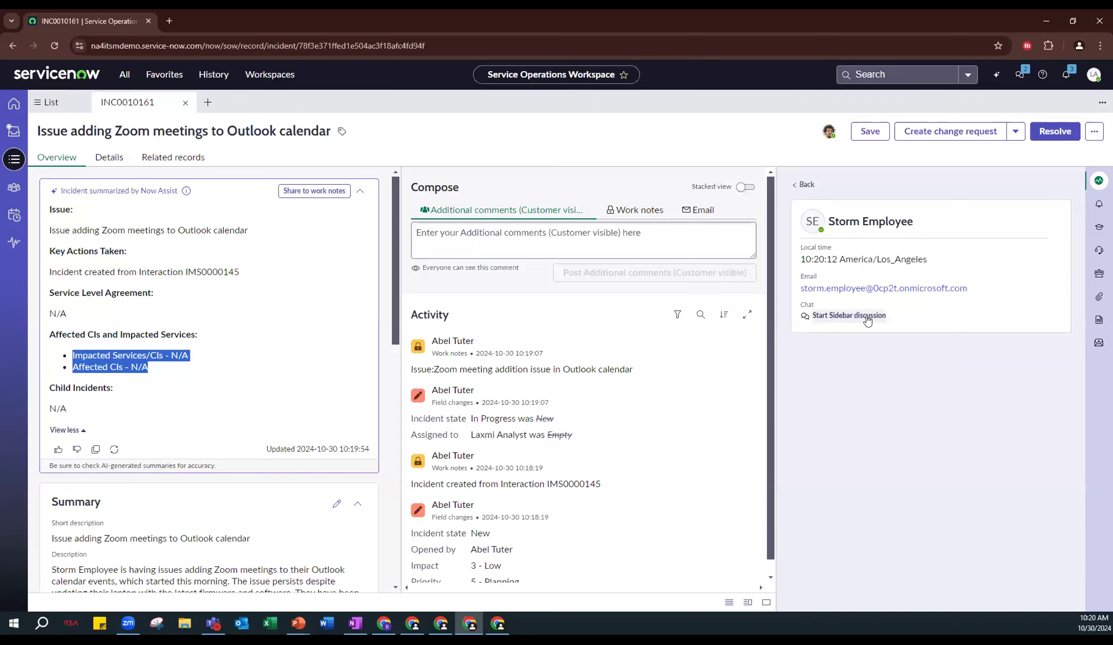
{"action": "left_click", "coordinate": [867, 317]}
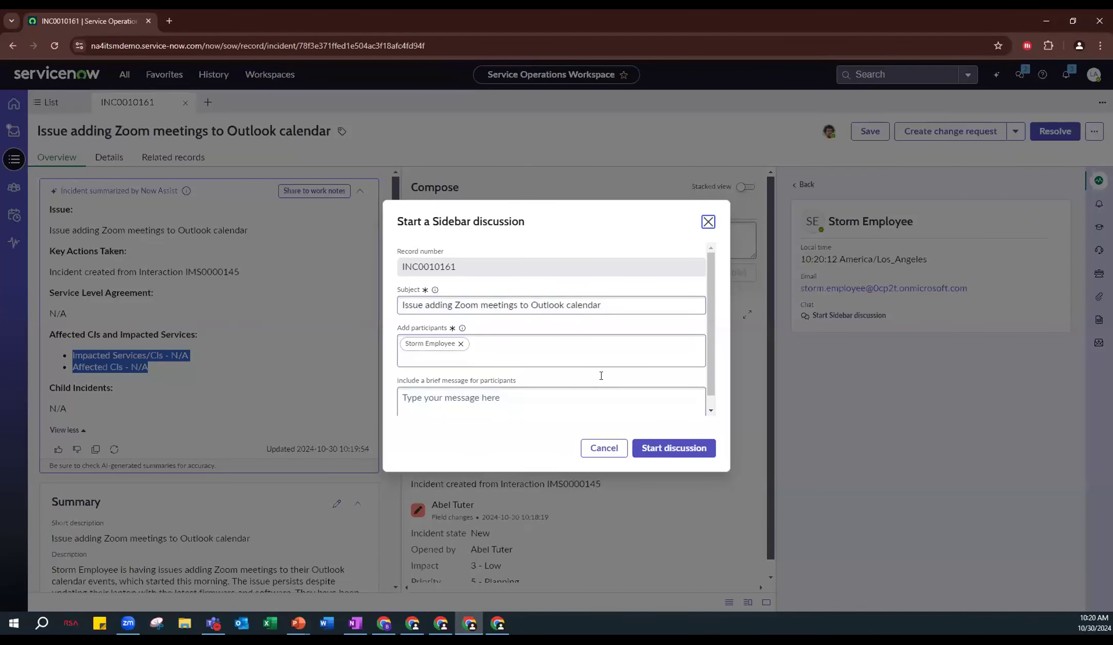
{"action": "left_click", "coordinate": [613, 394]}
{"action": "type", "text": "Hi t"}
{"action": "type", "text": "torm - I'm here to help with "}
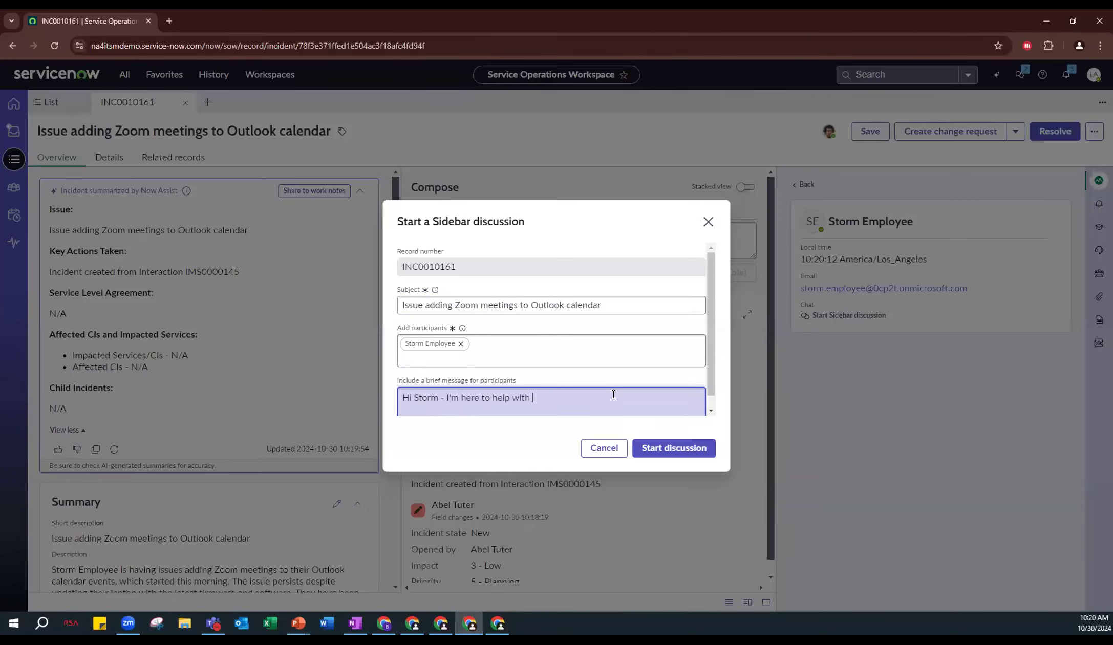
{"action": "type", "text": "you Zoom / Outlook issue"}
{"action": "key", "text": "Return"}
{"action": "left_click", "coordinate": [693, 449]}
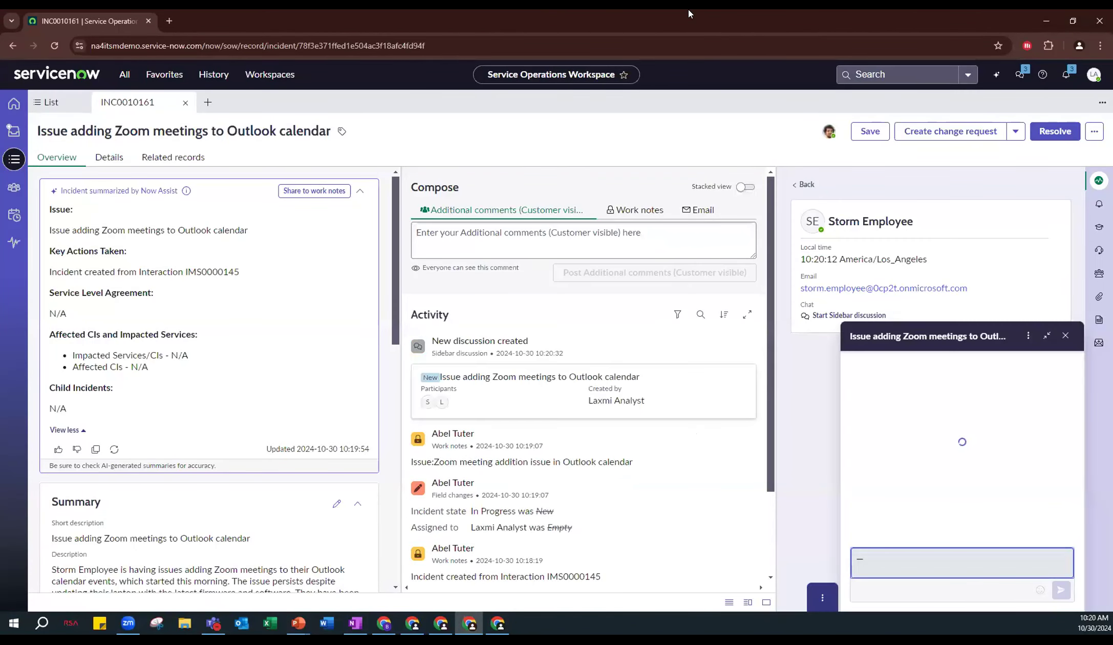
Step: Restore the workspace window beside the employee's, open the newest Zoom and Outlook discussion in Microsoft Teams, and reply "Hi" with the analyst's first name
{"action": "double_click", "coordinate": [689, 11]}
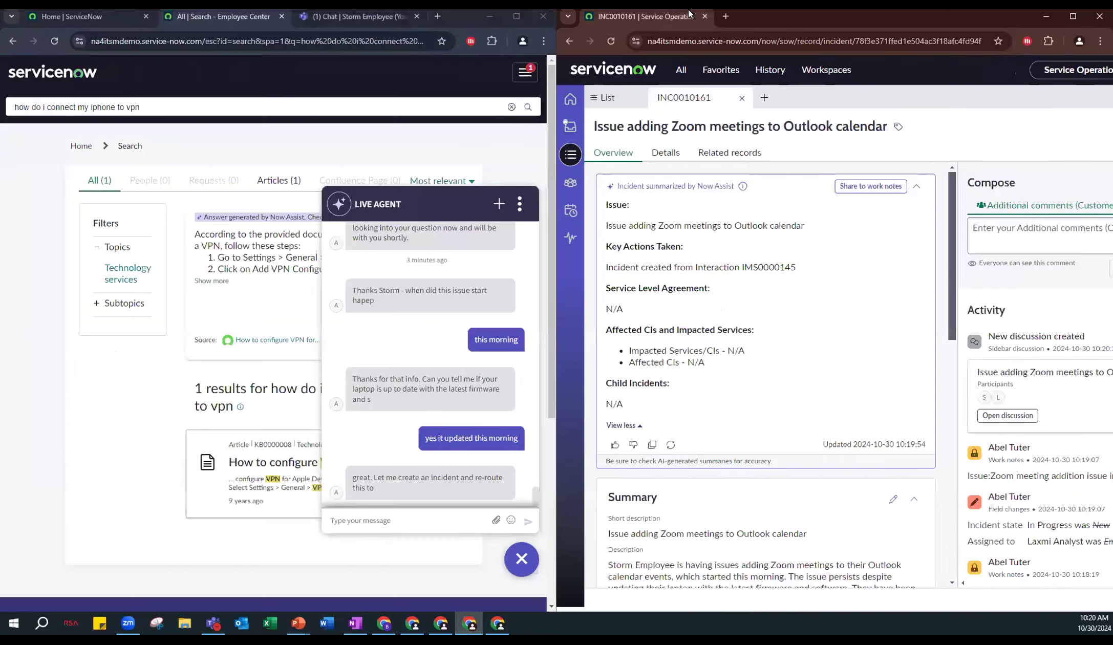
{"action": "left_click", "coordinate": [274, 144]}
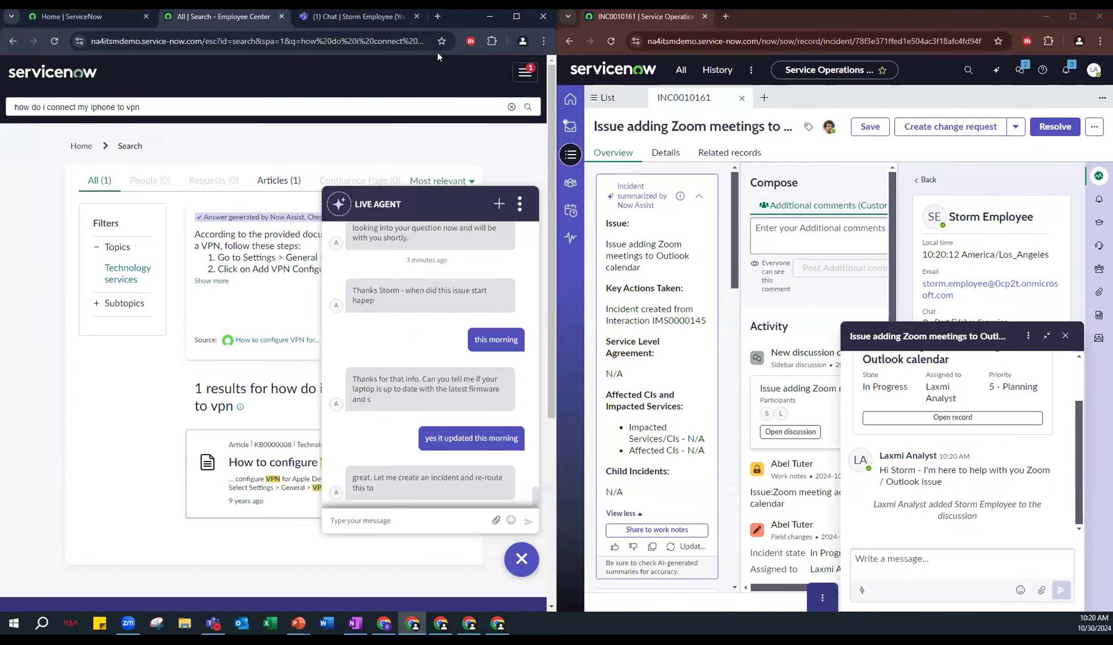
{"action": "left_click", "coordinate": [358, 16]}
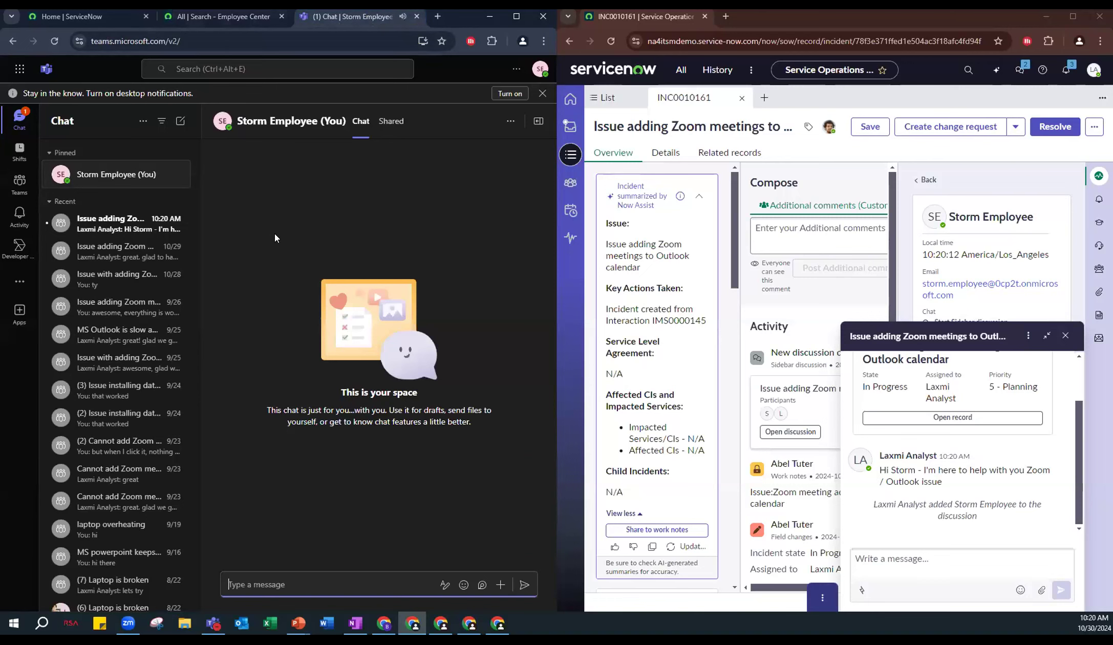
{"action": "left_click", "coordinate": [124, 218]}
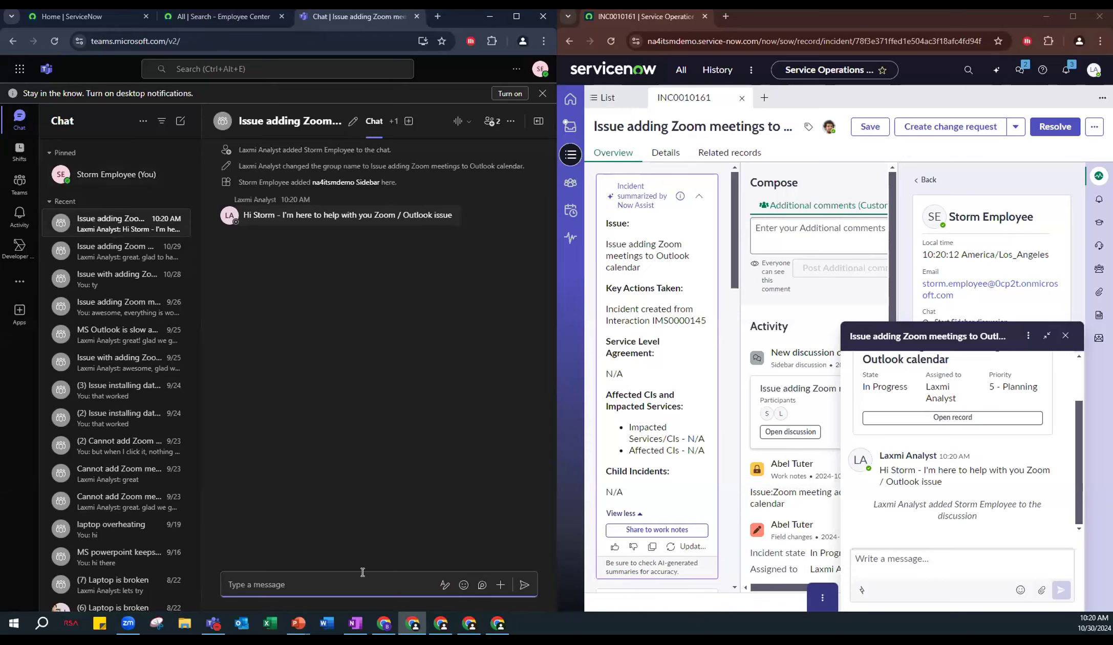
{"action": "type", "text": "Hi Laxmi"}
{"action": "key", "text": "Return"}
Step: In the analyst's Sidebar discussion, send the message "Can you tell me what steps you've taken to"
{"action": "left_click", "coordinate": [990, 553]}
{"action": "type", "text": "I"}
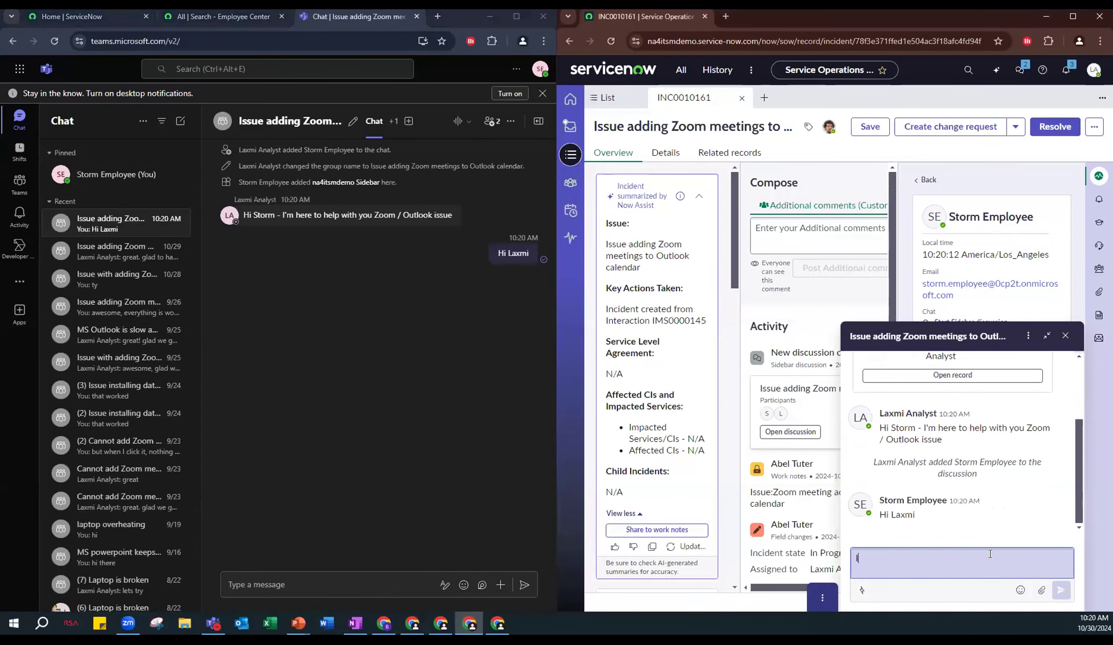
{"action": "type", "text": " see you've"}
{"action": "key", "text": "BackSpace"}
{"action": "key", "text": "BackSpace"}
{"action": "key", "text": "BackSpace"}
{"action": "key", "text": "BackSpace"}
{"action": "key", "text": "BackSpace"}
{"action": "key", "text": "BackSpace"}
{"action": "key", "text": "BackSpace"}
{"action": "key", "text": "BackSpace"}
{"action": "key", "text": "BackSpace"}
{"action": "key", "text": "BackSpace"}
{"action": "key", "text": "BackSpace"}
{"action": "key", "text": "BackSpace"}
{"action": "key", "text": "BackSpace"}
{"action": "type", "text": "Can you tell me what steps you've tried to r"}
{"action": "key", "text": "BackSpace"}
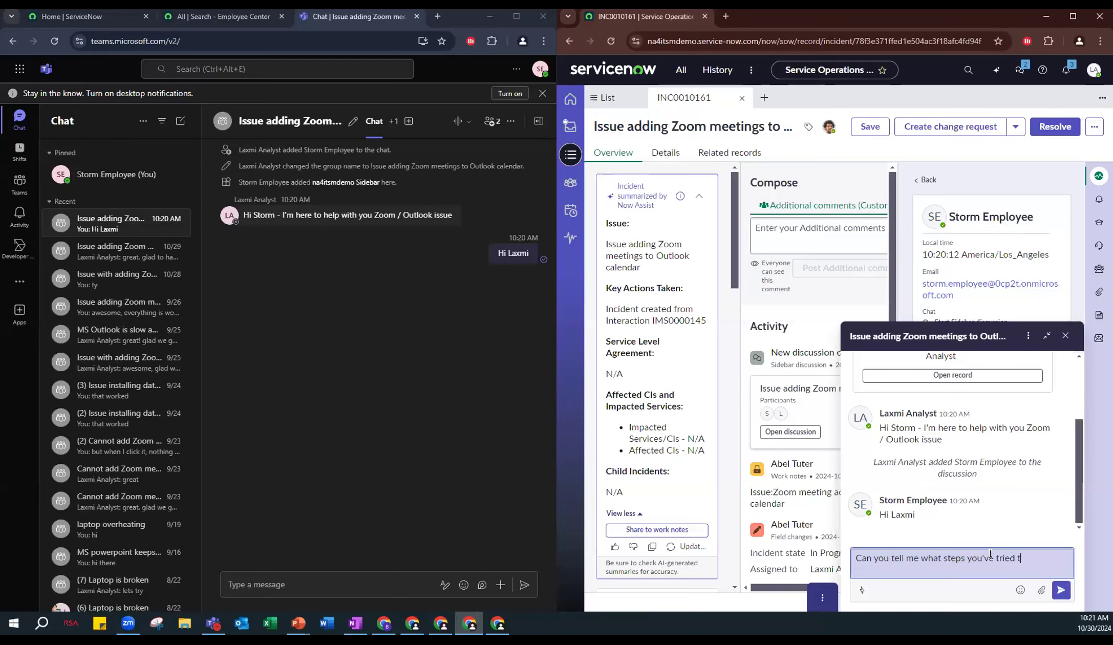
{"action": "type", "text": "aken to tr"}
{"action": "type", "text": "y to fix it"}
{"action": "key", "text": "Return"}
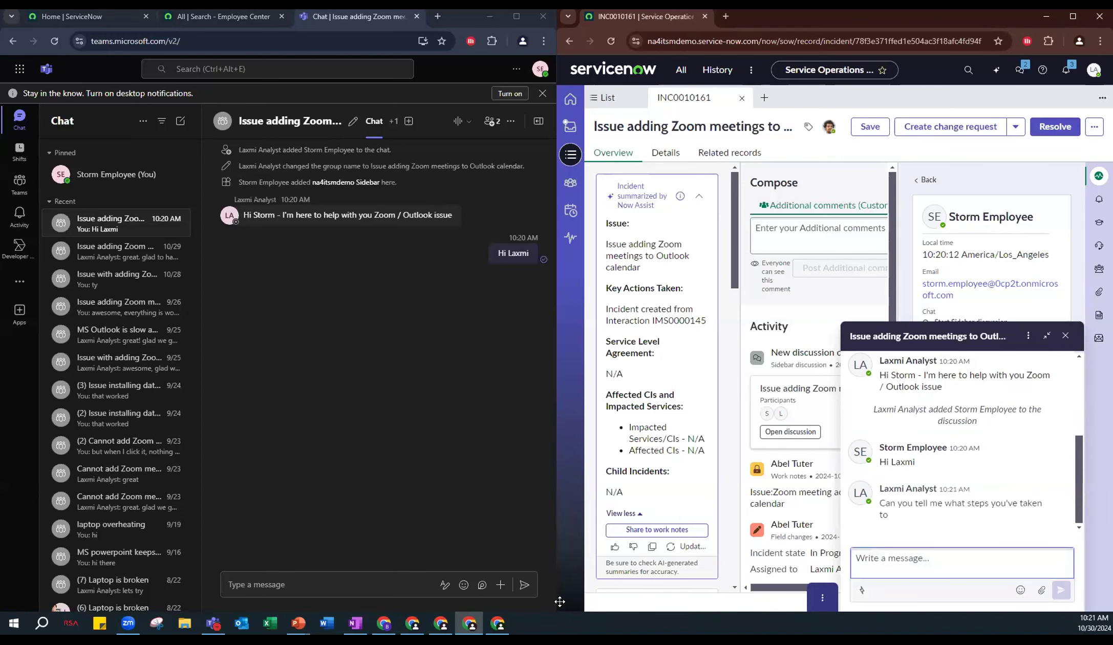
Step: Reply from the employee's Teams chat: "I've tried restarting zoom, outlook, and also my laptop, but the issue still persissts"
{"action": "left_click", "coordinate": [315, 579]}
{"action": "type", "text": "I've tryi"}
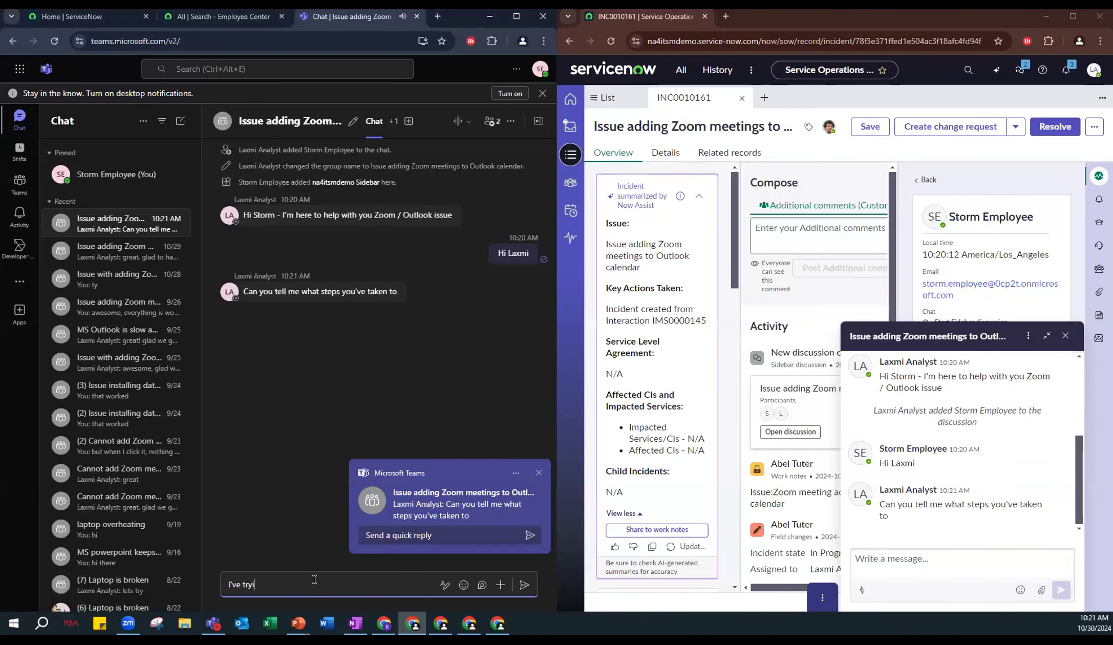
{"action": "type", "text": "ied q"}
{"action": "type", "text": "estar"}
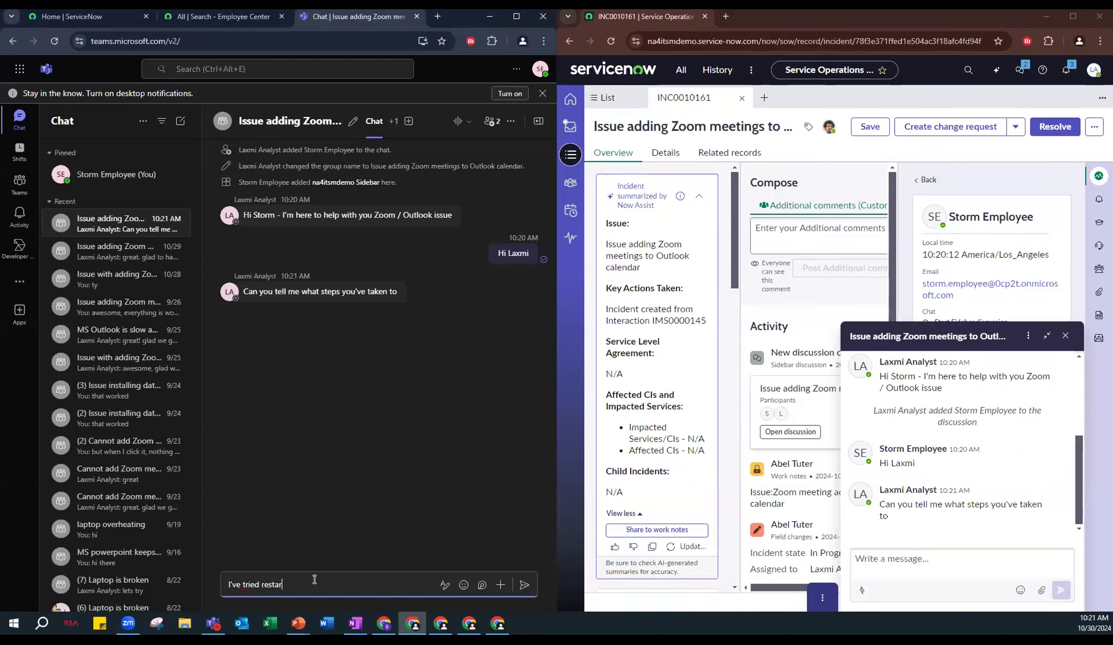
{"action": "type", "text": "ting zoom, outlook, and also my laptop, b"}
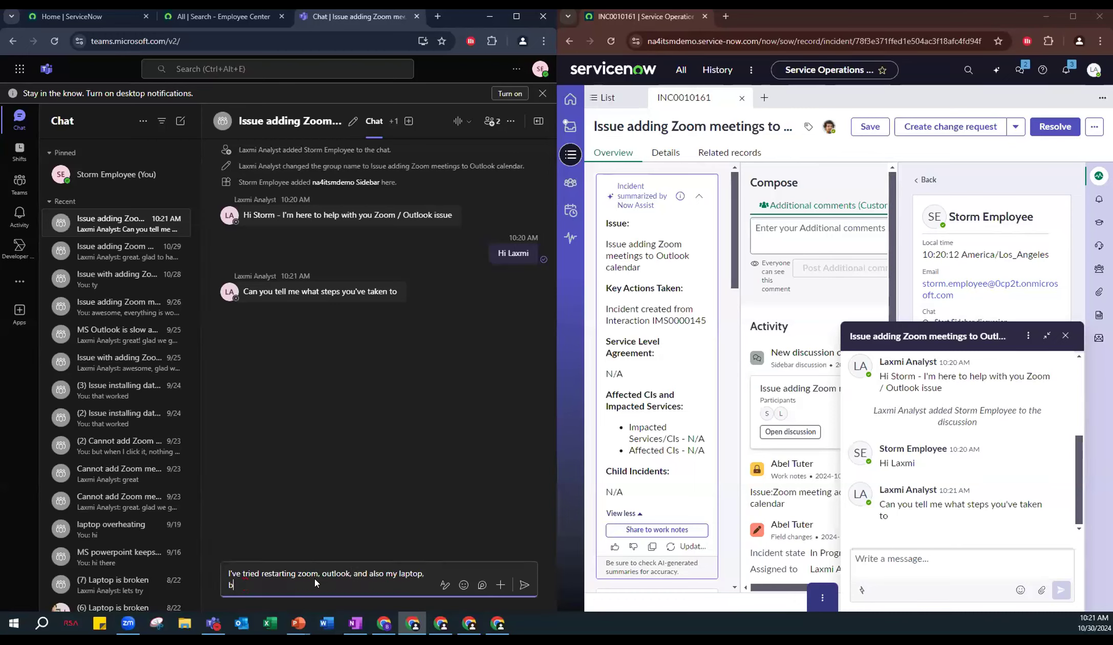
{"action": "type", "text": "ut the issue still persists"}
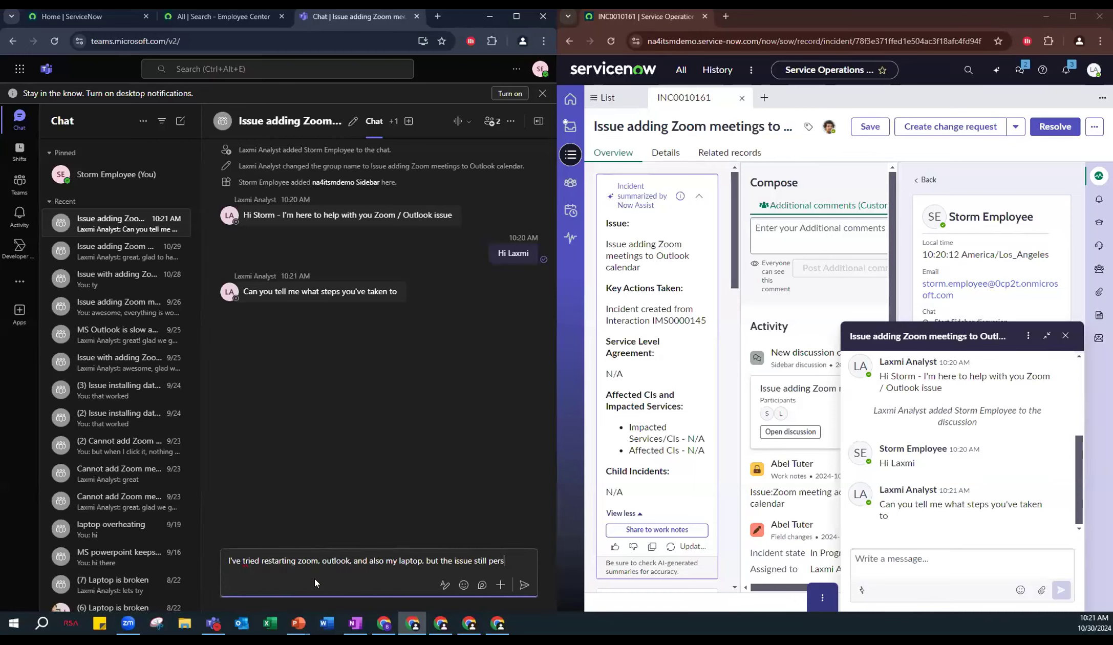
{"action": "key", "text": "Return"}
Step: In the analyst's Sidebar discussion, send "great thanks for that info. Let me remote in and try updating the Zoom plugin"
{"action": "left_click", "coordinate": [864, 560]}
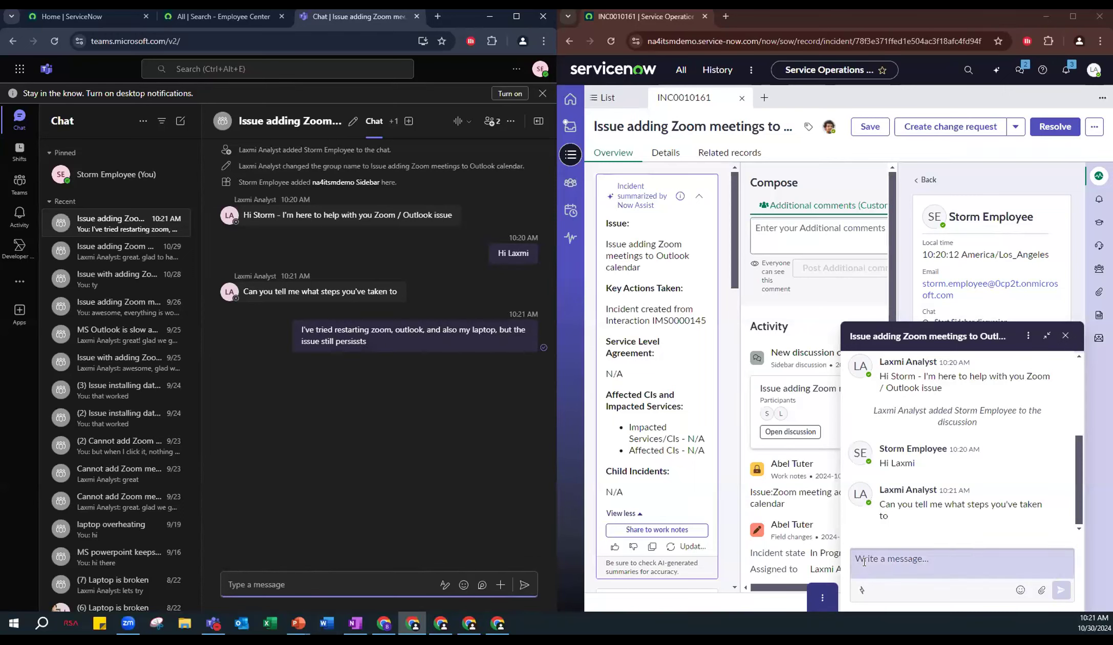
{"action": "type", "text": "great thanks for "}
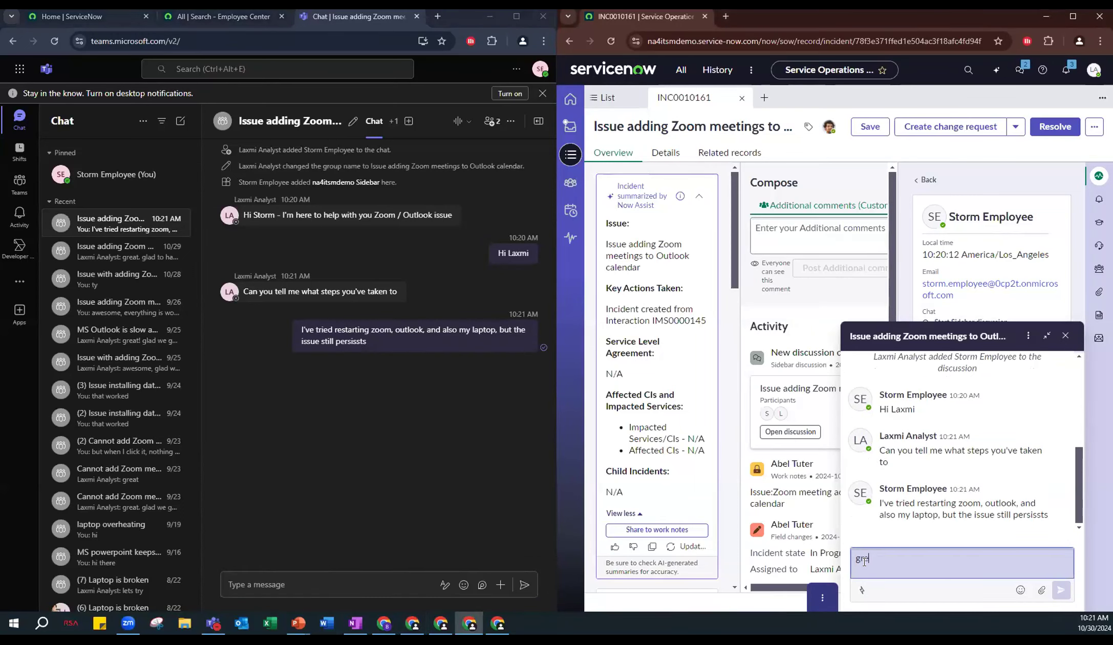
{"action": "type", "text": "that info. Let me "}
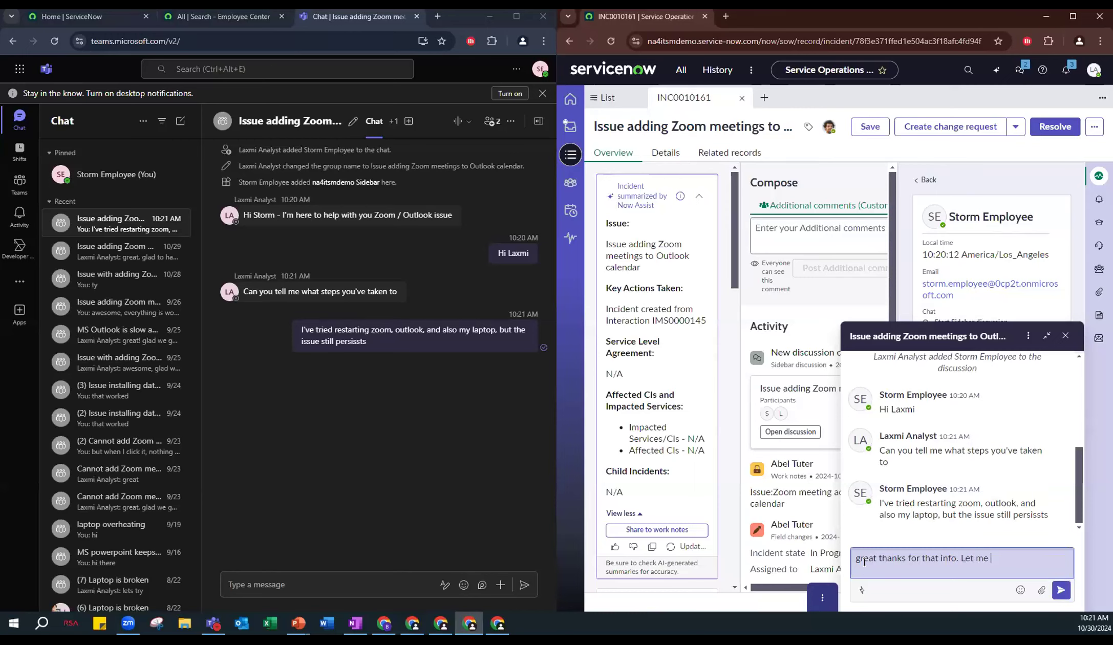
{"action": "type", "text": "remote in and try re"}
{"action": "key", "text": "BackSpace"}
{"action": "key", "text": "BackSpace"}
{"action": "type", "text": "up"}
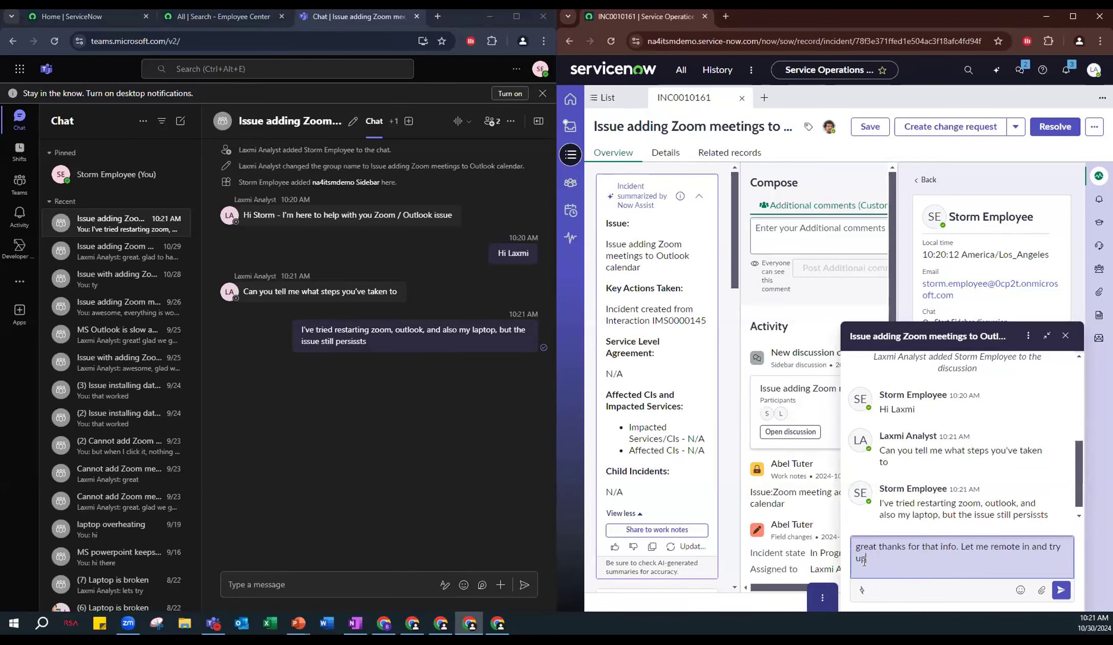
{"action": "type", "text": "dating the Zoom plugin / driv"}
{"action": "key", "text": "Return"}
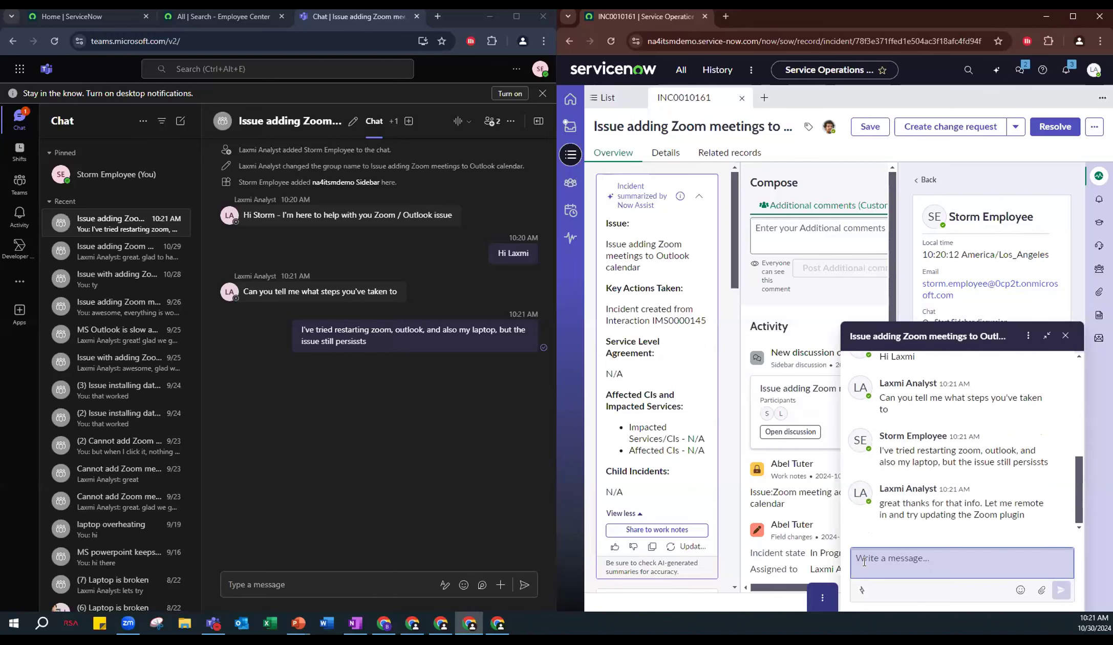
Step: Send the analyst's Sidebar message "Can you please try adding a Zoom meeting to an Event now?"
{"action": "left_click", "coordinate": [383, 578]}
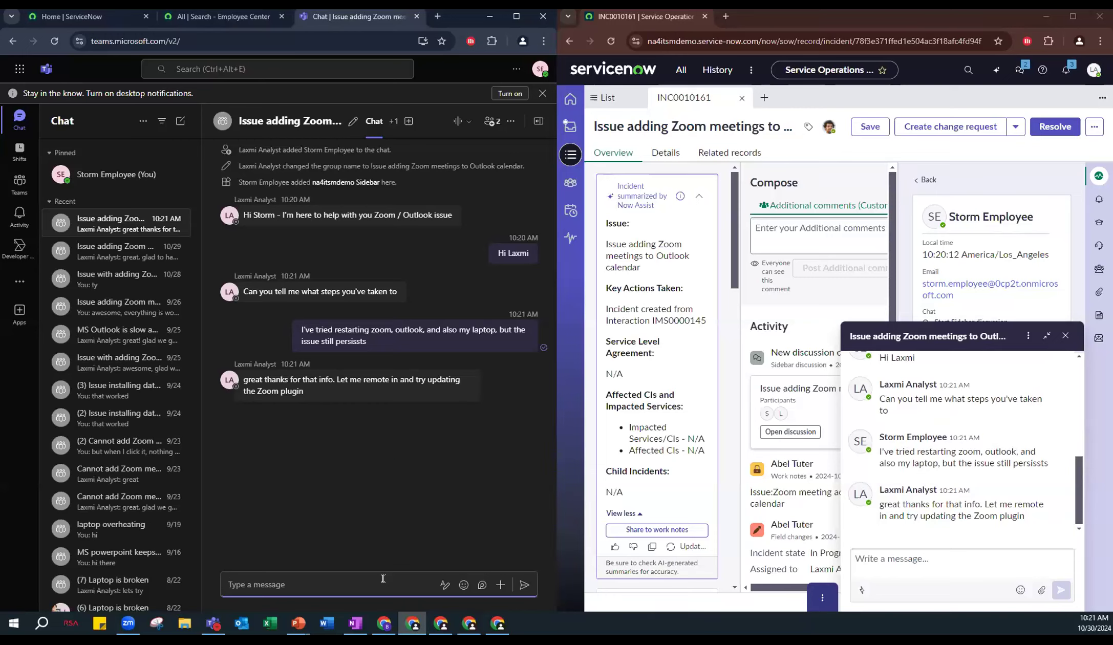
{"action": "left_click", "coordinate": [990, 566]}
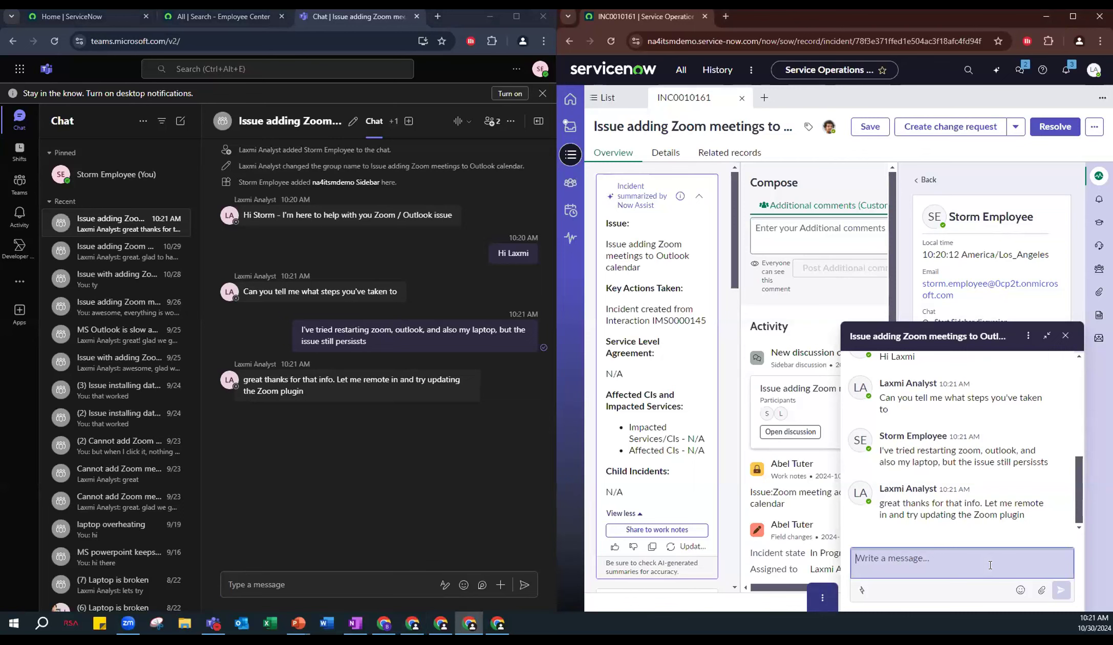
{"action": "type", "text": "Can you please try dding a"}
{"action": "key", "text": "BackSpace"}
{"action": "key", "text": "BackSpace"}
{"action": "key", "text": "BackSpace"}
{"action": "key", "text": "BackSpace"}
{"action": "key", "text": "BackSpace"}
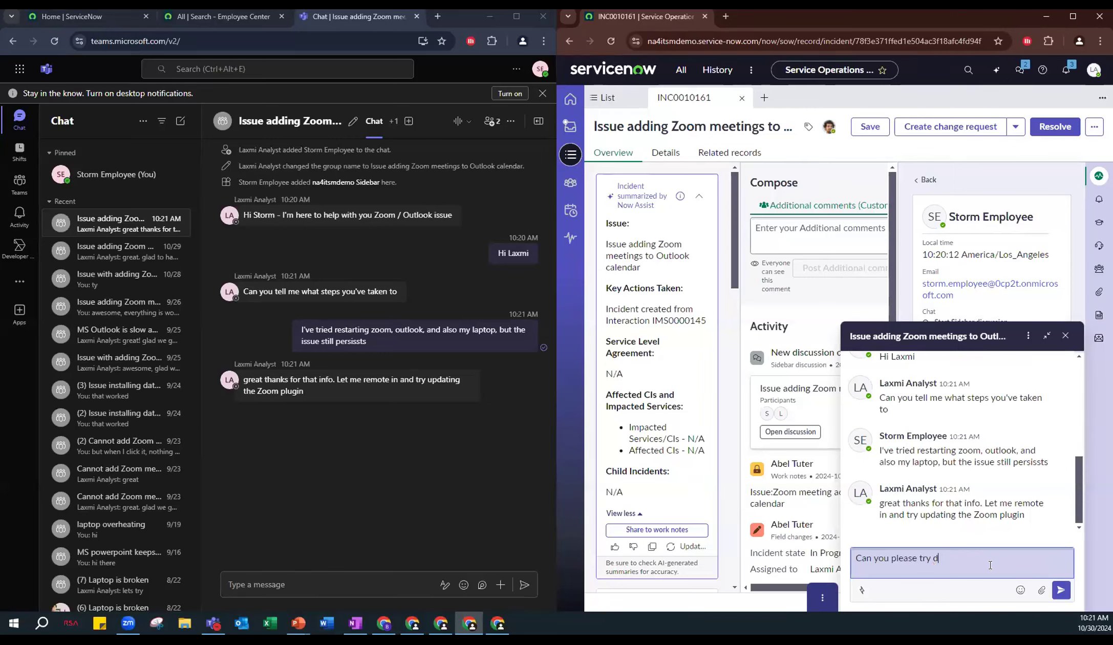
{"action": "key", "text": "BackSpace"}
{"action": "type", "text": "adding a Zoom meeting to an Event now?"}
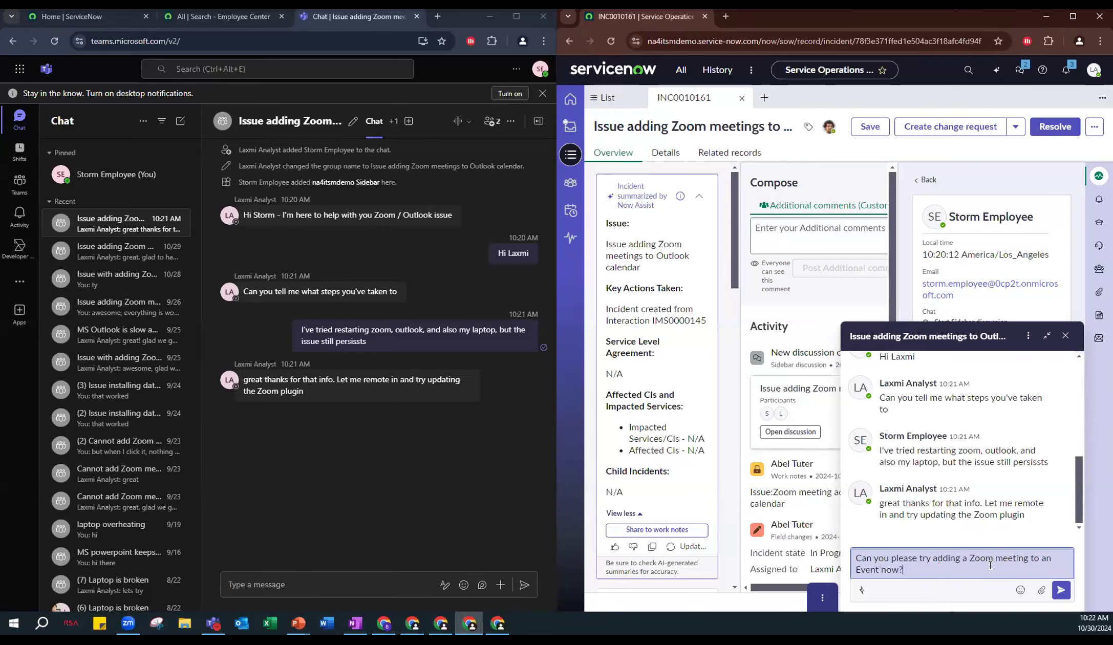
{"action": "key", "text": "Return"}
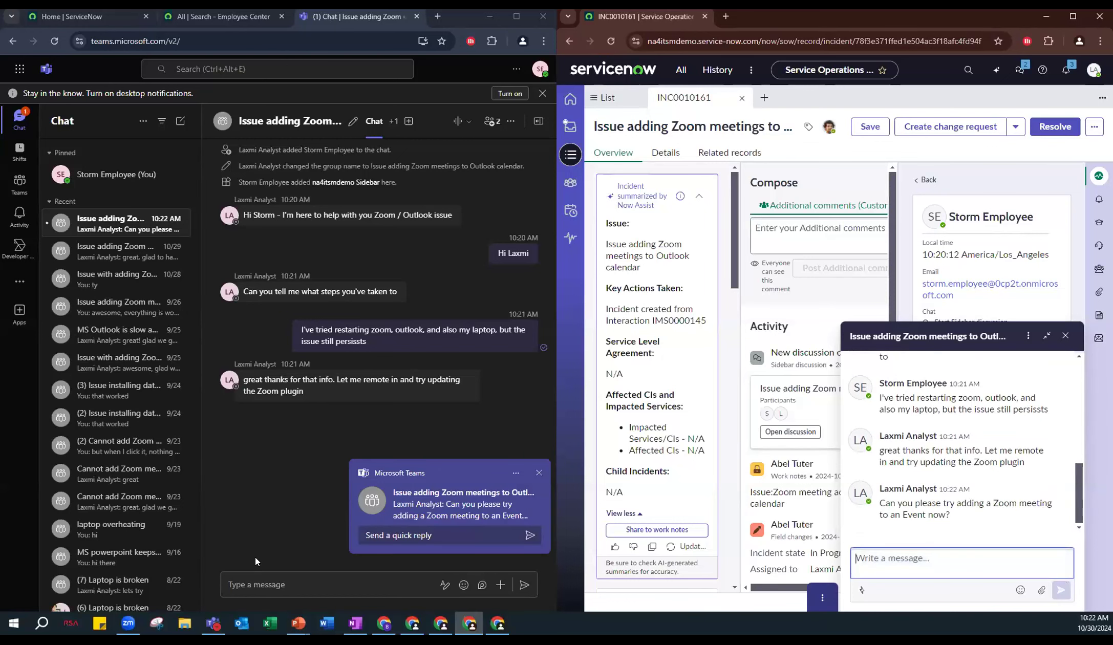
Step: From the employee's Teams chat, send the messages "aweomse, everything is working great again" and "thanks for your help"
{"action": "left_click", "coordinate": [256, 558]}
{"action": "type", "text": "aweomse"}
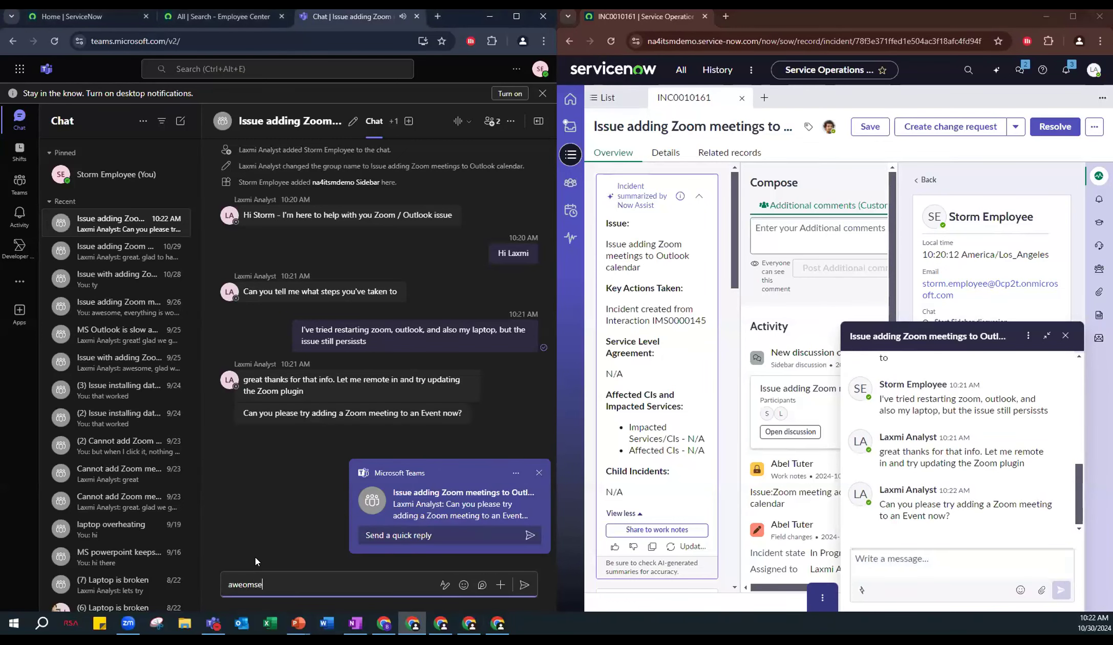
{"action": "type", "text": ", everything is working great agin"}
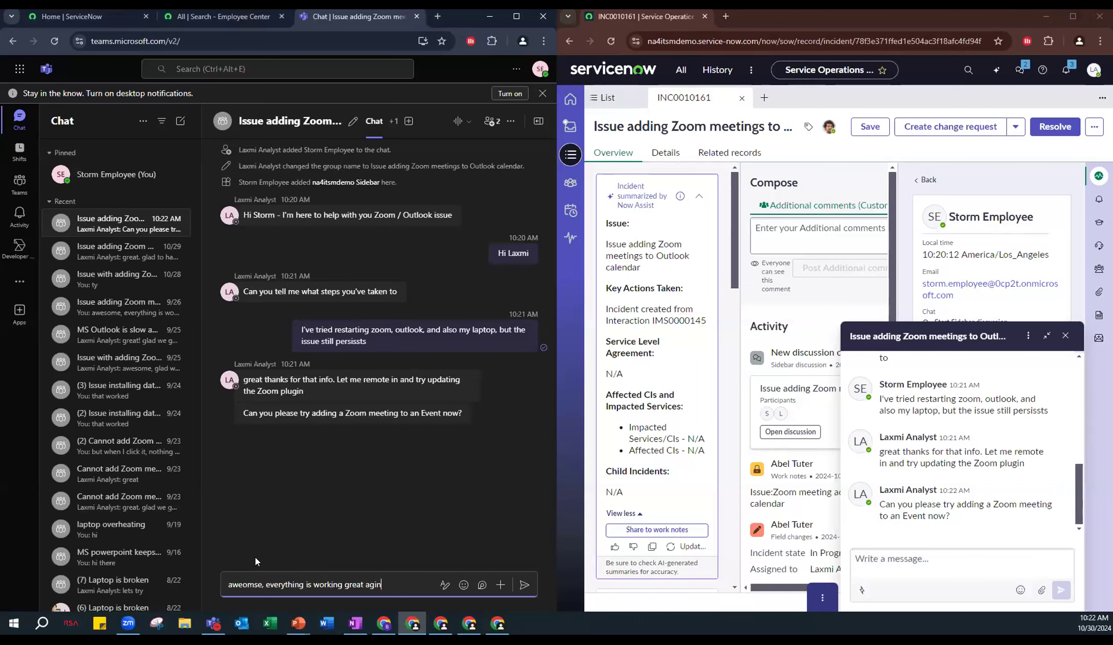
{"action": "type", "text": "ain"}
{"action": "key", "text": "Return"}
{"action": "type", "text": "thanks"}
{"action": "type", "text": "p"}
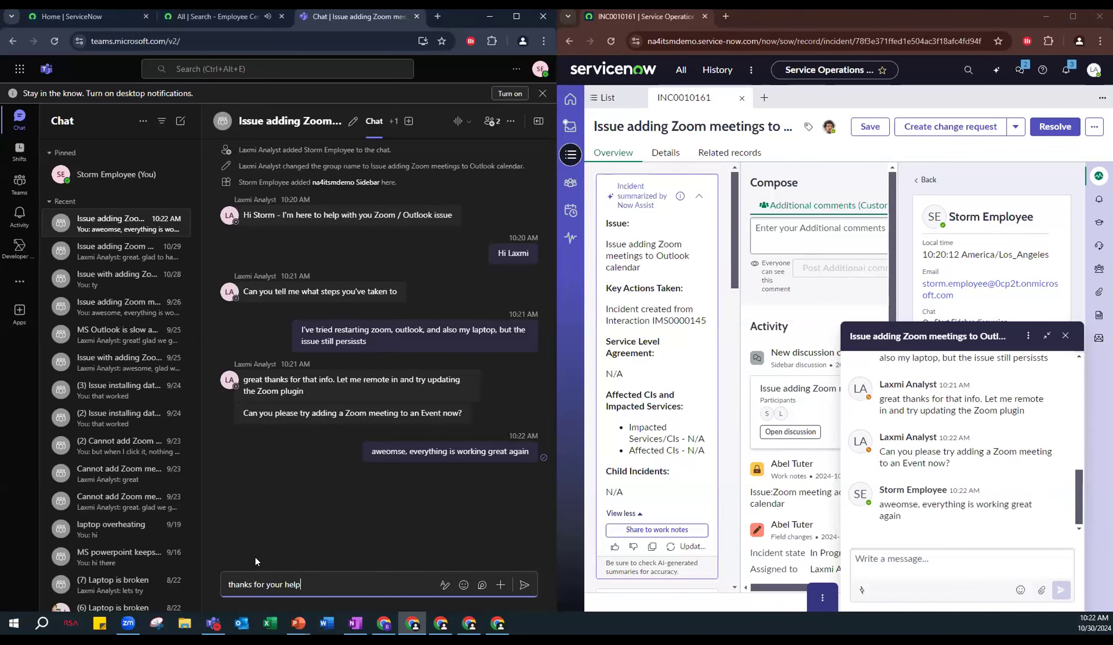
{"action": "key", "text": "Return"}
Step: Answer in the analyst's Sidebar discussion with "thanks I'll close this out for you"
{"action": "left_click", "coordinate": [914, 572]}
{"action": "type", "text": "thanks I'll close "}
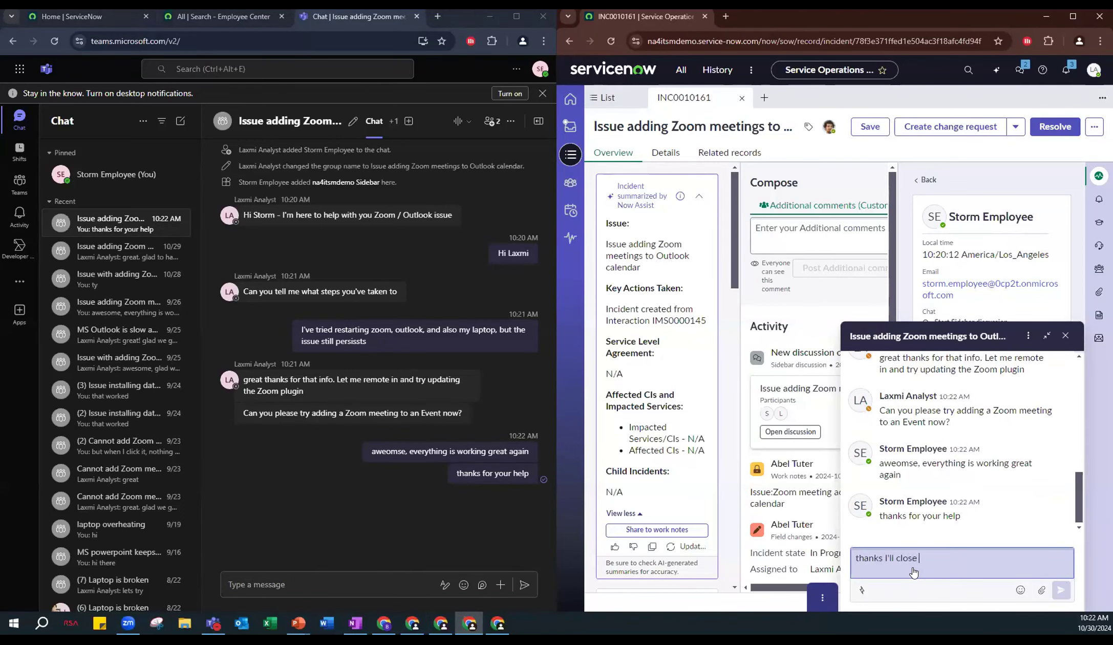
{"action": "type", "text": "this out for you"}
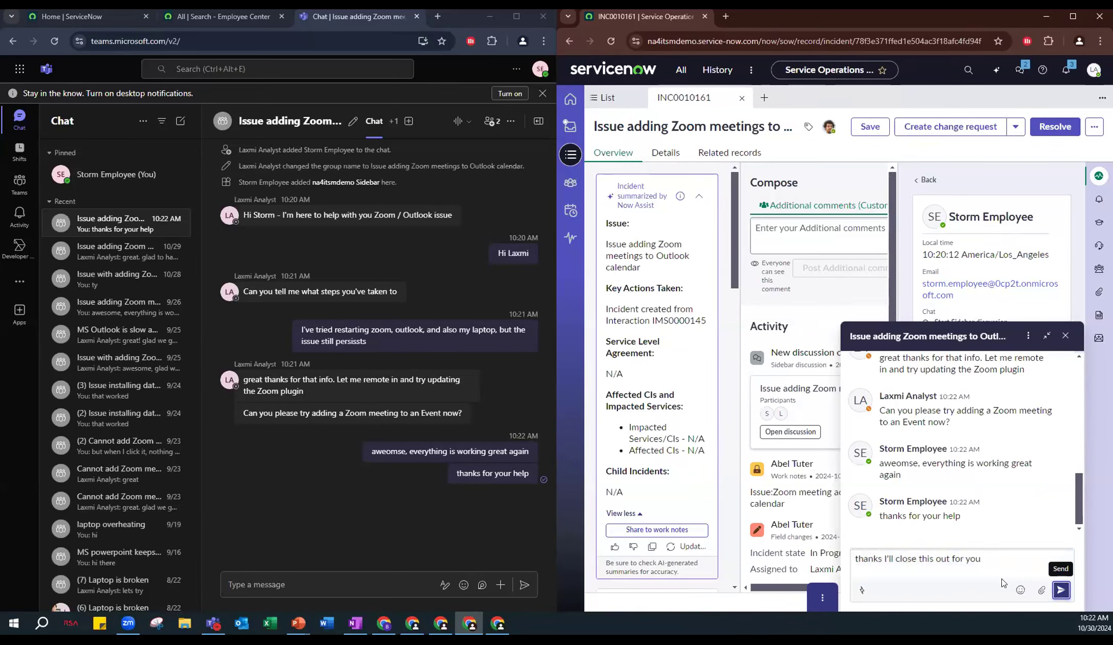
{"action": "left_click", "coordinate": [1061, 590]}
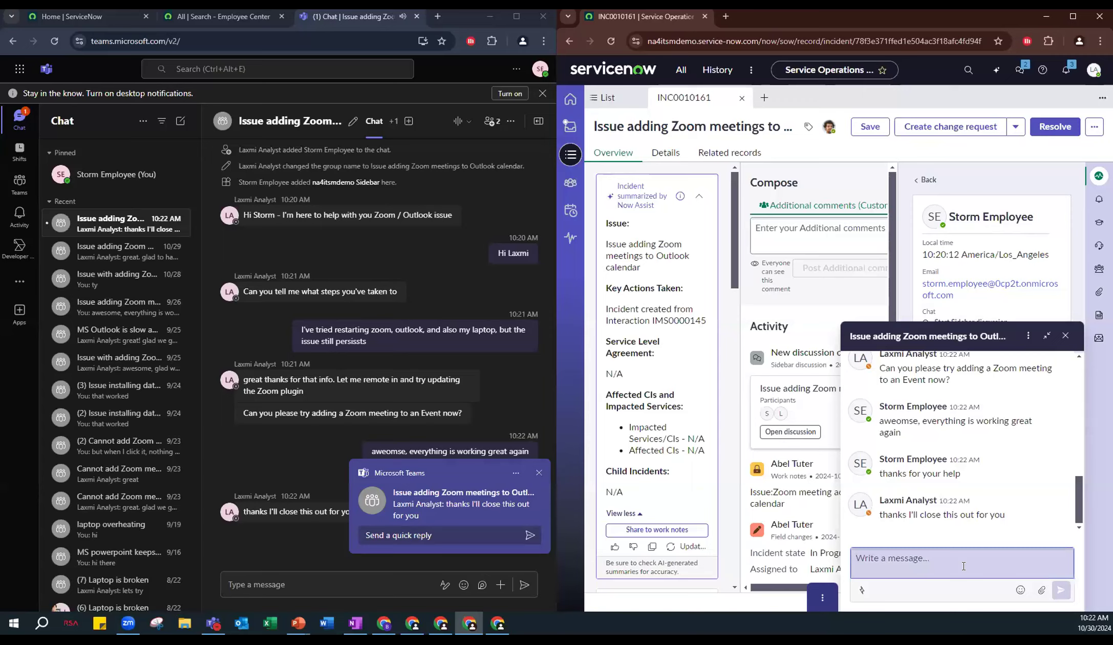
Step: Have Now Assist summarize the Sidebar discussion with the /summarize command
{"action": "type", "text": "/"}
{"action": "key", "text": "Return"}
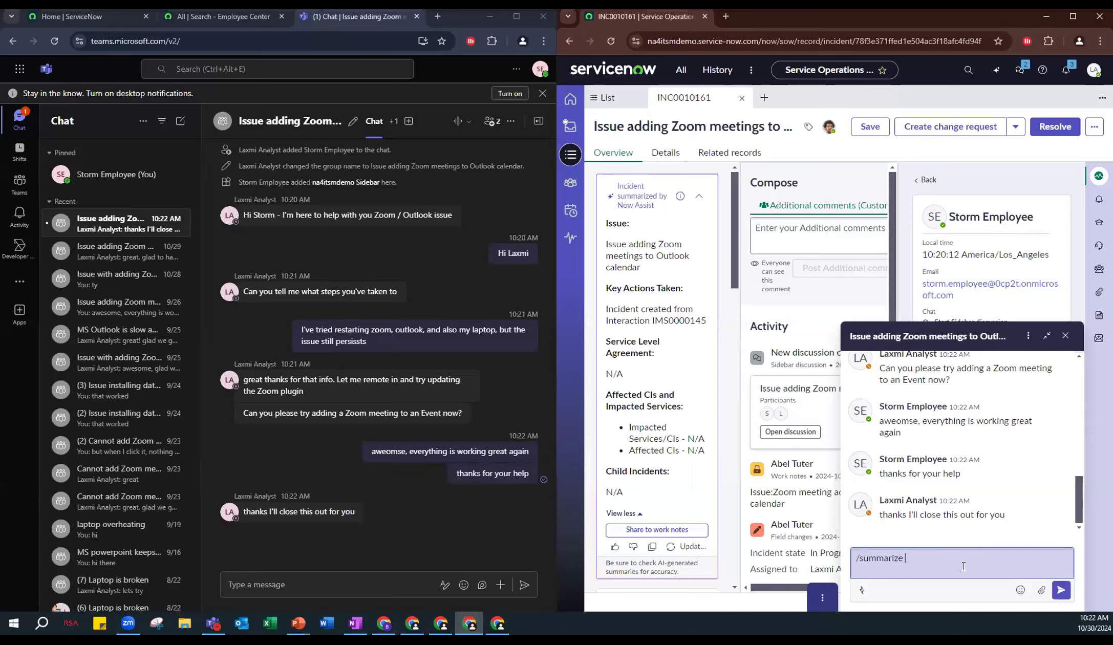
{"action": "key", "text": "Return"}
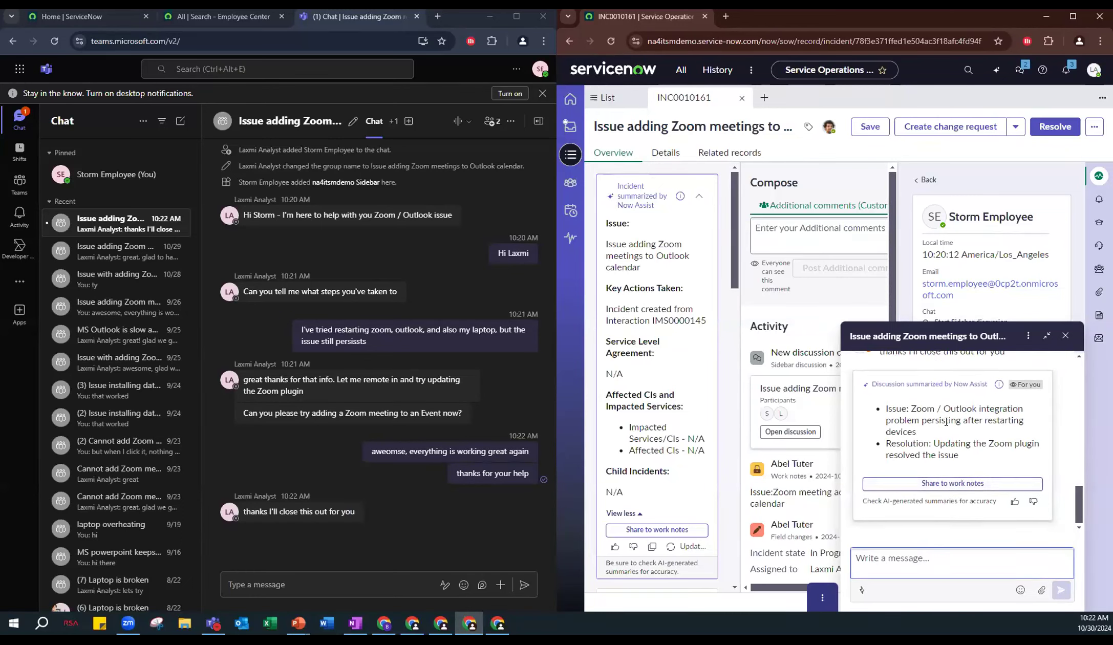
Step: Share Now Assist's discussion summary to the incident and save it as a work note
{"action": "left_click_drag", "start_coordinate": [946, 422], "coordinate": [967, 459]}
{"action": "left_click", "coordinate": [967, 458]}
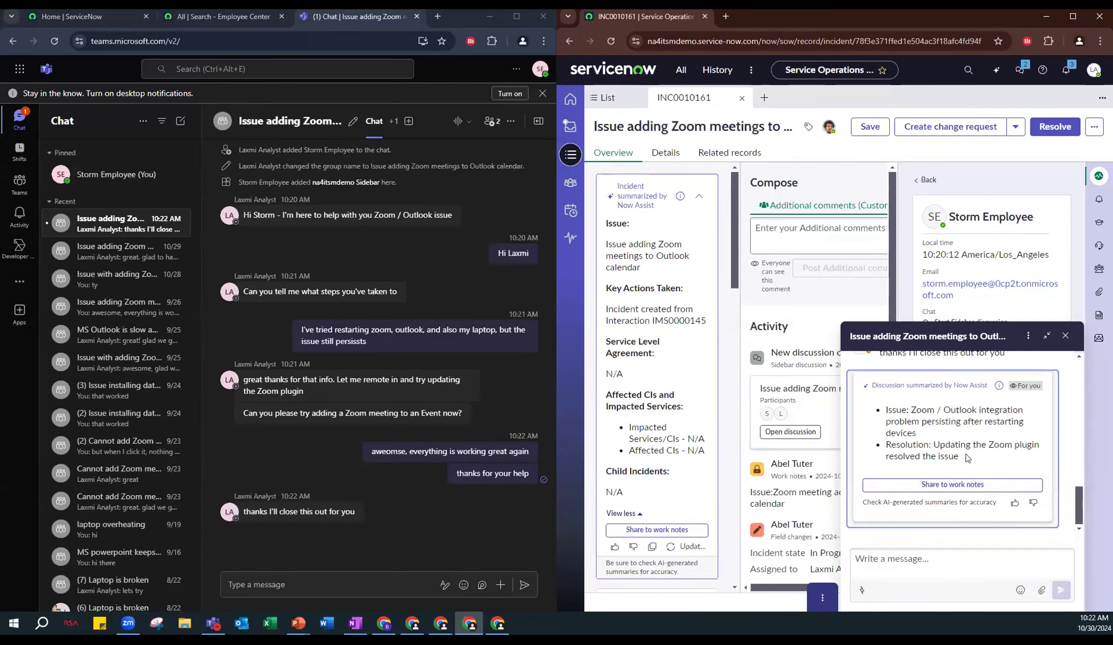
{"action": "left_click", "coordinate": [954, 489]}
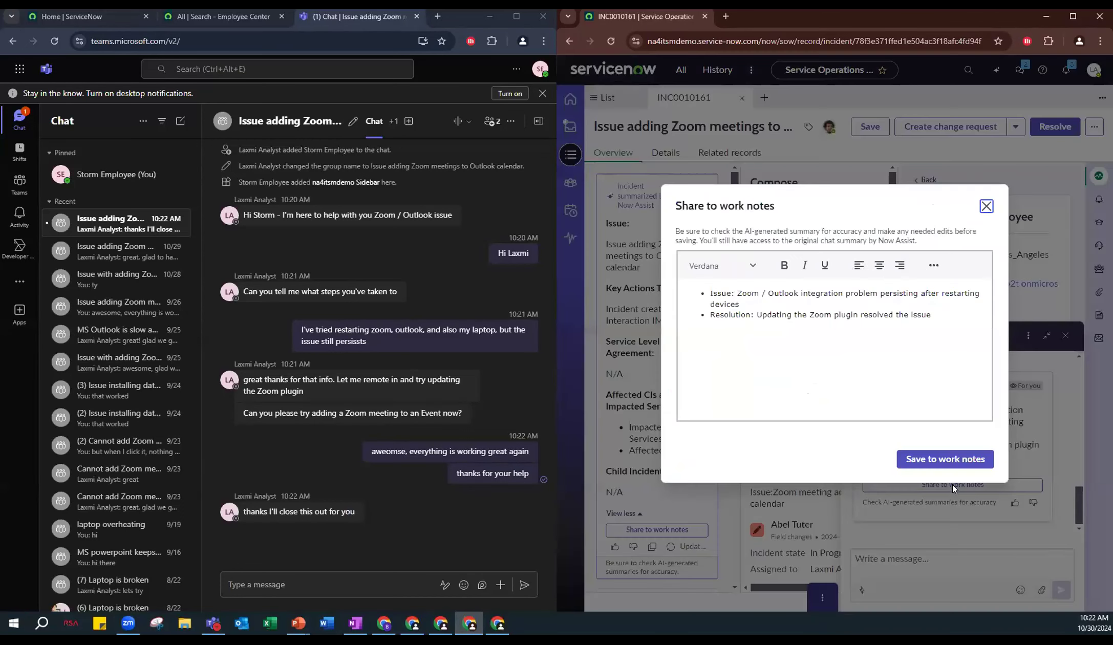
{"action": "left_click", "coordinate": [945, 458]}
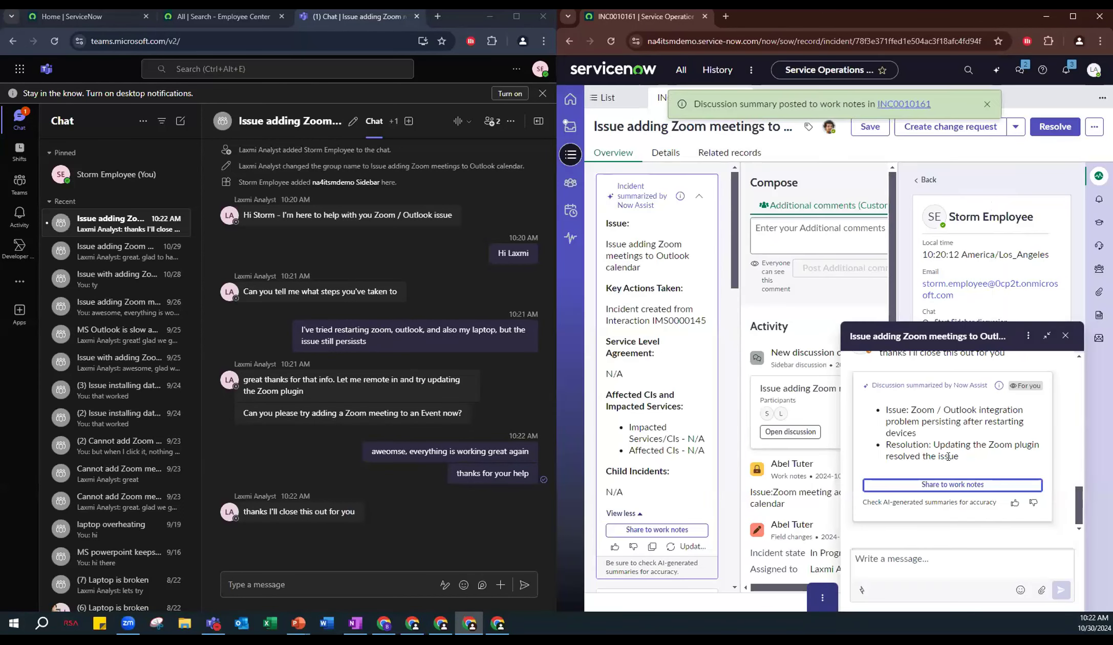
Step: Maximize the workspace window and compare the Sidebar discussion summary with the new work note in the incident's activity stream
{"action": "left_click", "coordinate": [814, 374]}
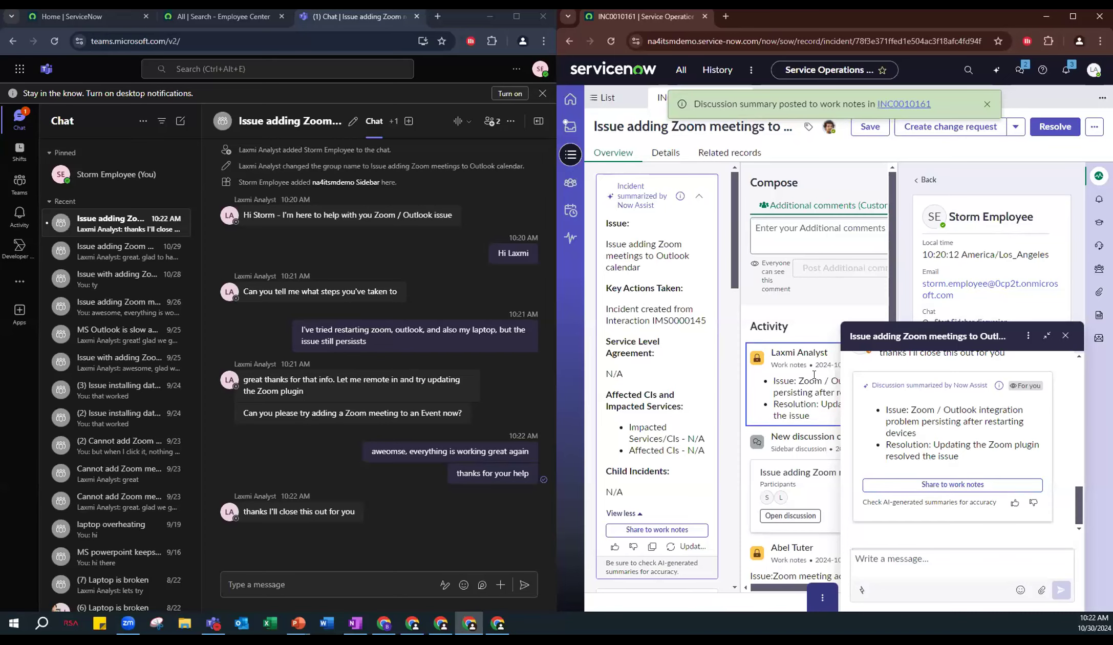
{"action": "key", "text": "super+Up"}
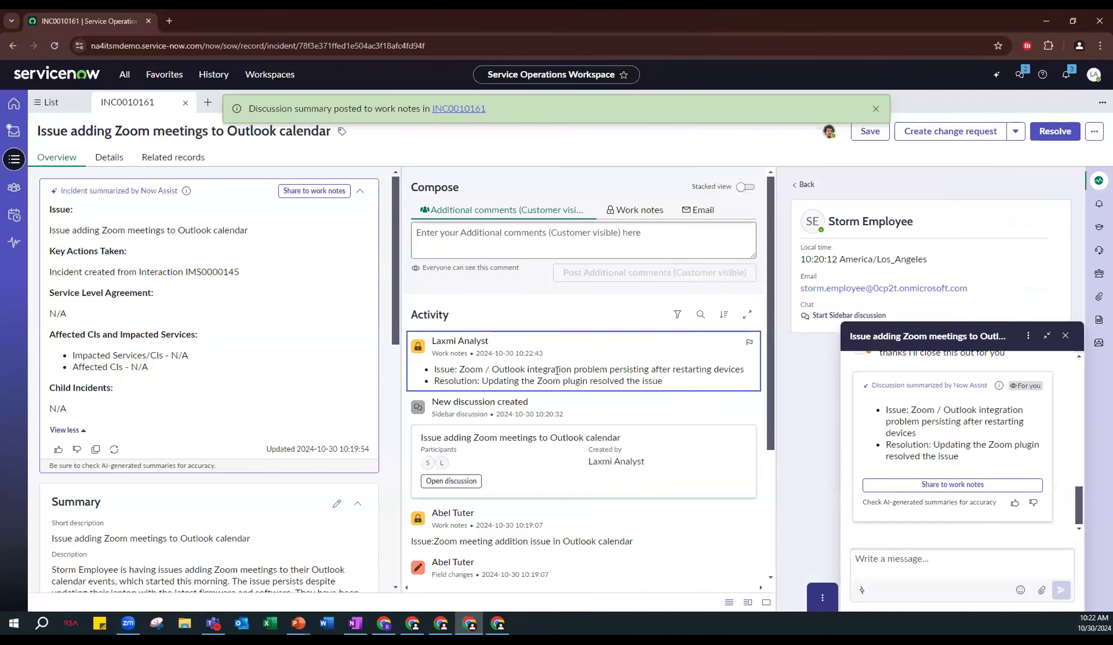
{"action": "left_click_drag", "start_coordinate": [991, 459], "coordinate": [878, 403]}
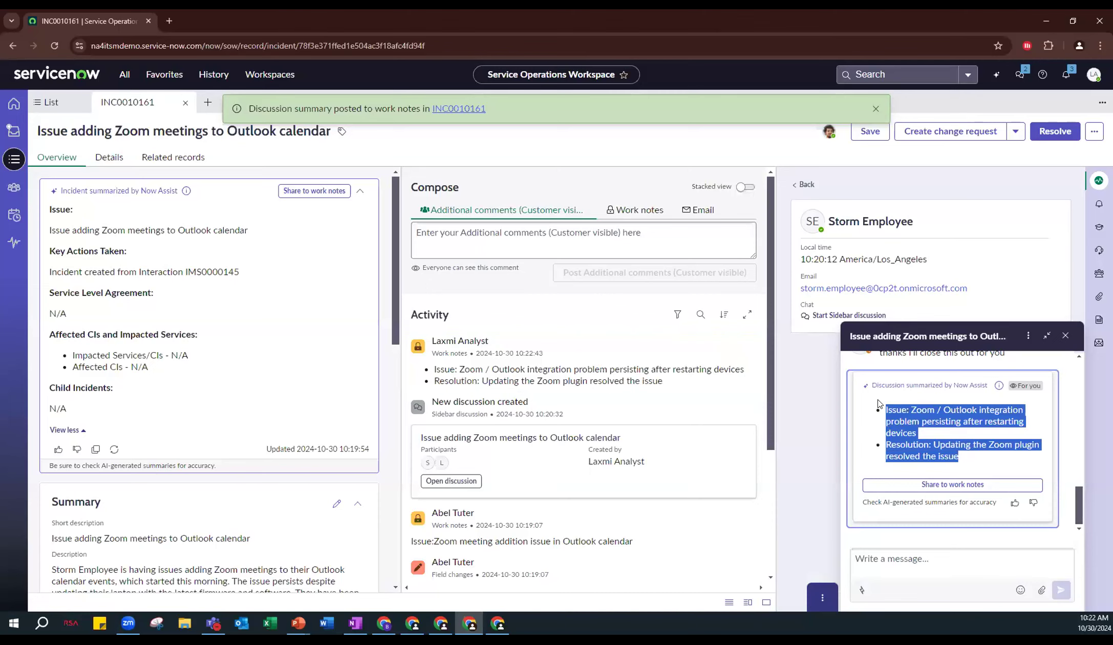
{"action": "left_click_drag", "start_coordinate": [666, 381], "coordinate": [422, 377]}
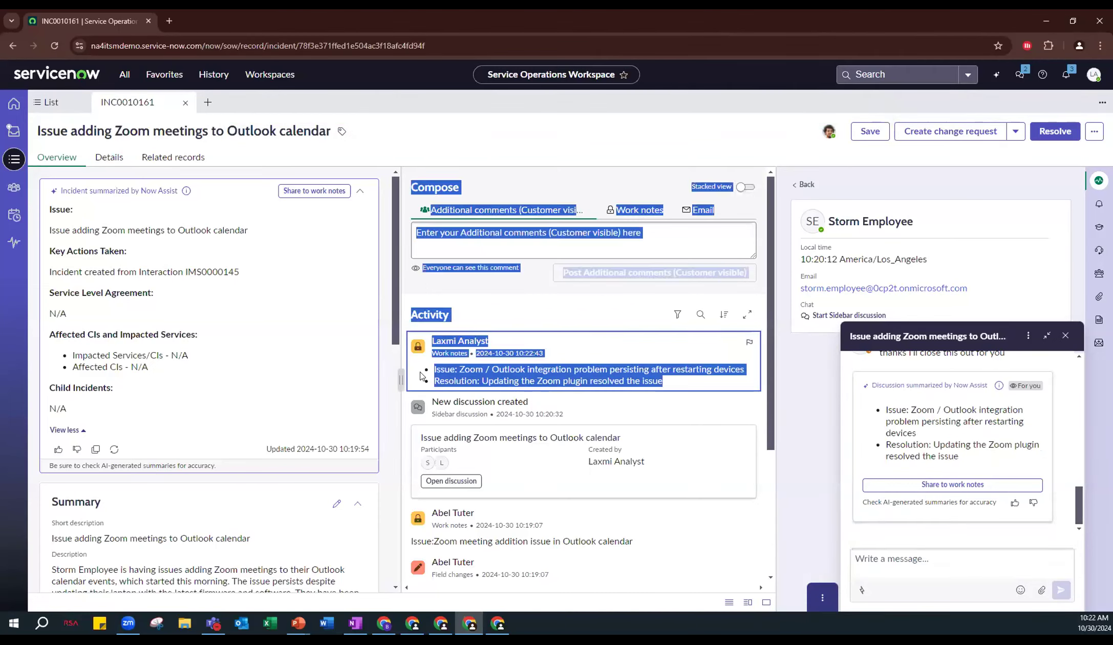
{"action": "left_click", "coordinate": [617, 149]}
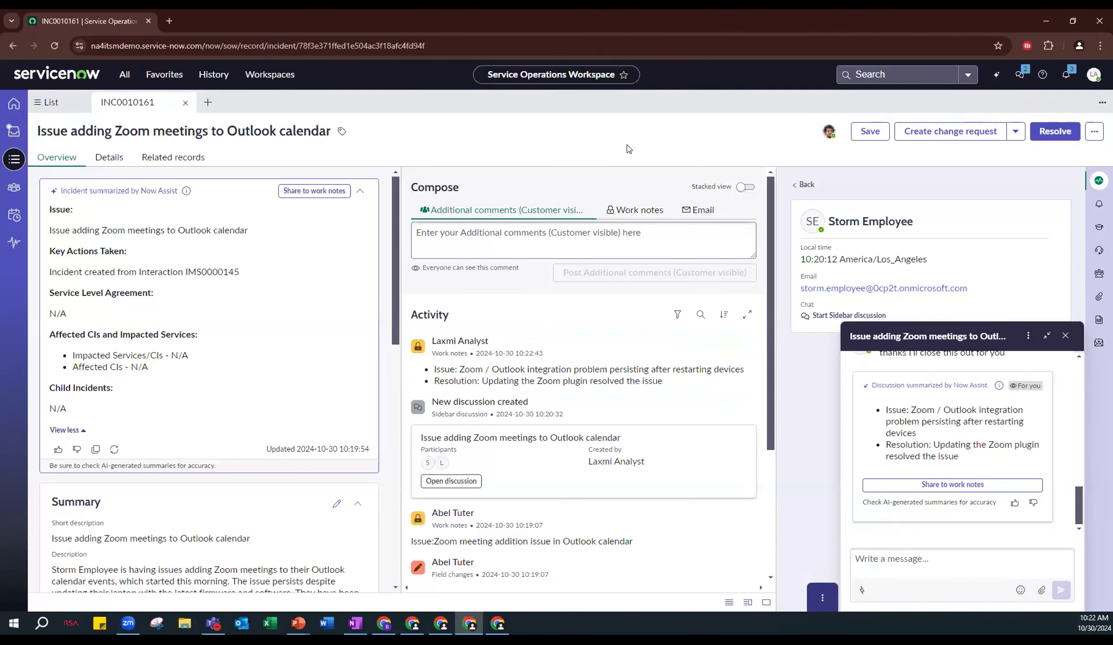
Step: Resolve the incident with the resolution code "Solution provided", keeping the resolution notes filled in by Now Assist
{"action": "left_click", "coordinate": [1044, 132]}
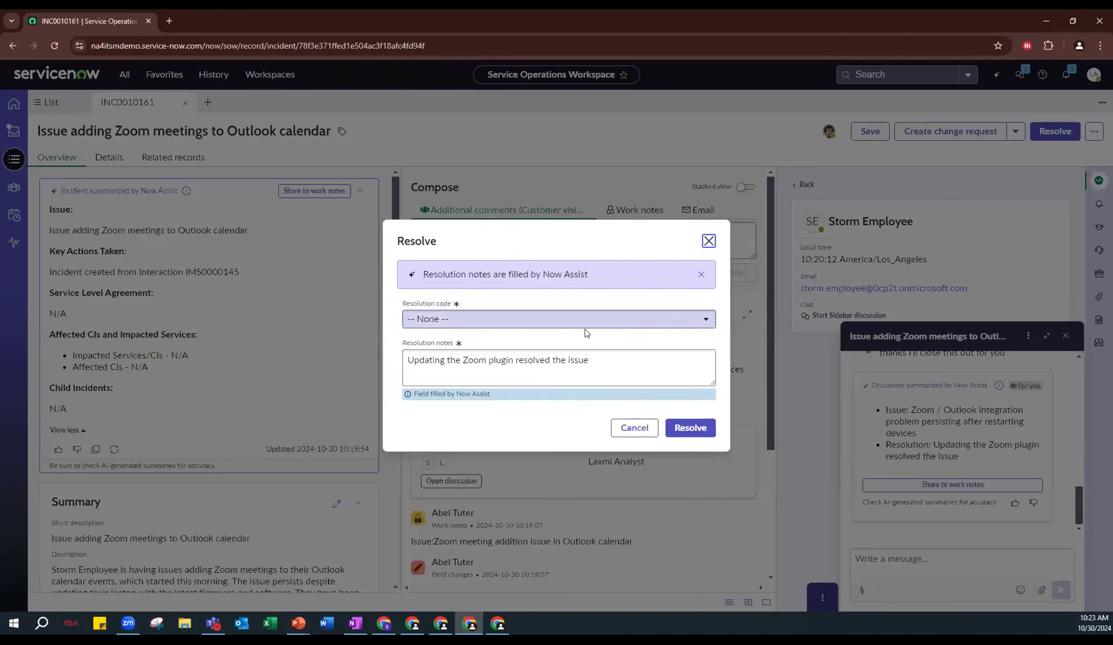
{"action": "left_click_drag", "start_coordinate": [602, 354], "coordinate": [468, 317]}
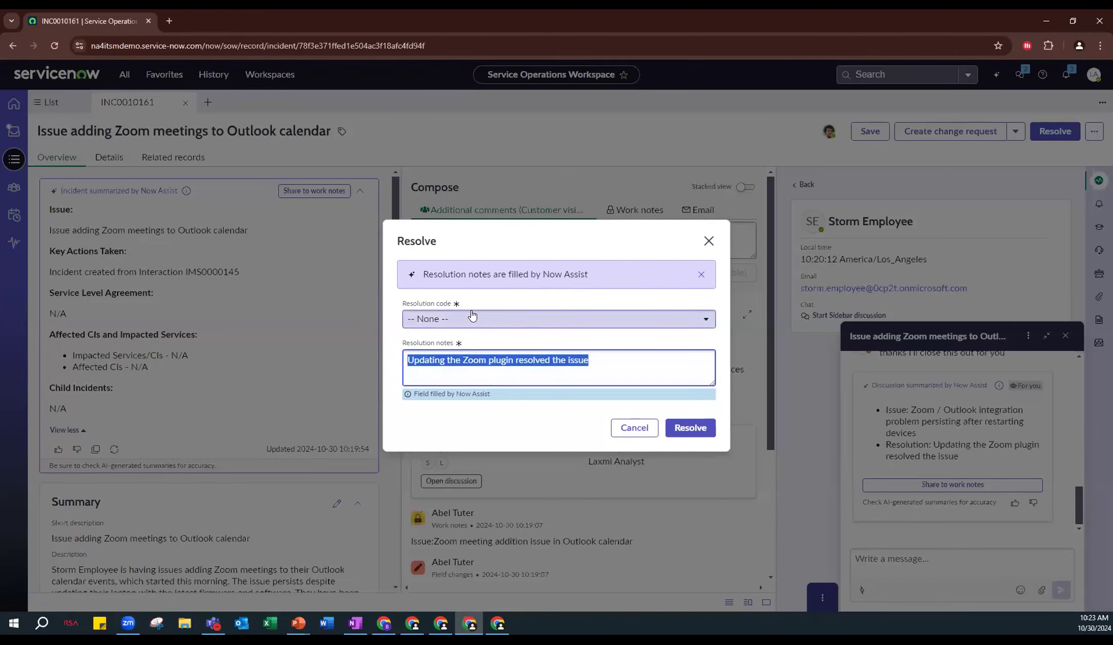
{"action": "left_click", "coordinate": [472, 322]}
{"action": "left_click", "coordinate": [469, 330]}
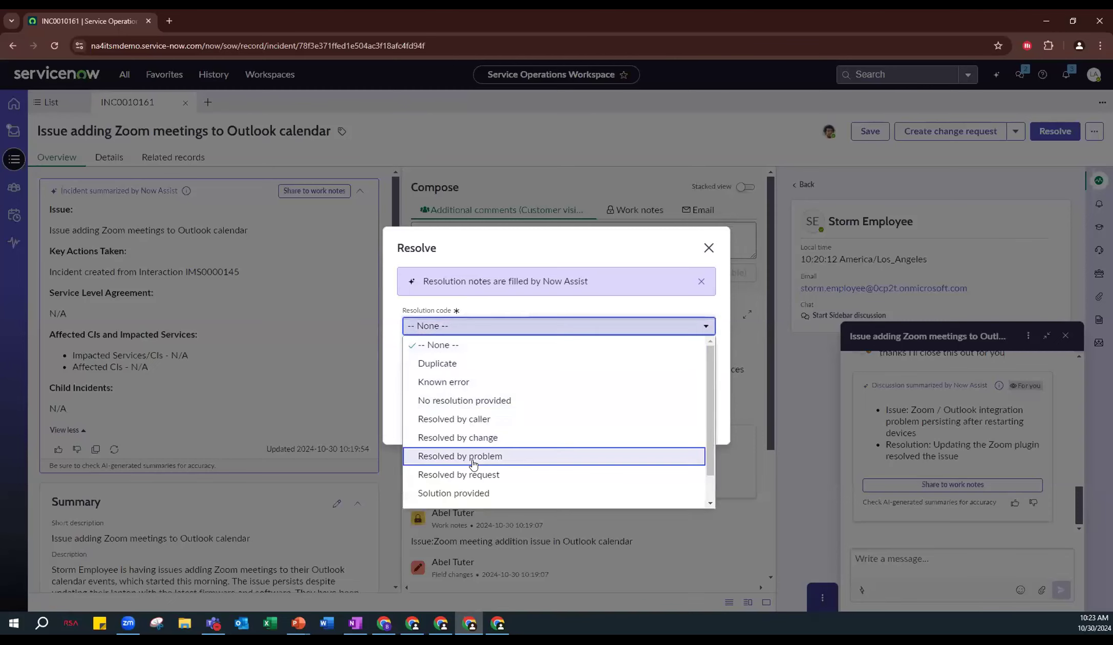
{"action": "left_click", "coordinate": [472, 491]}
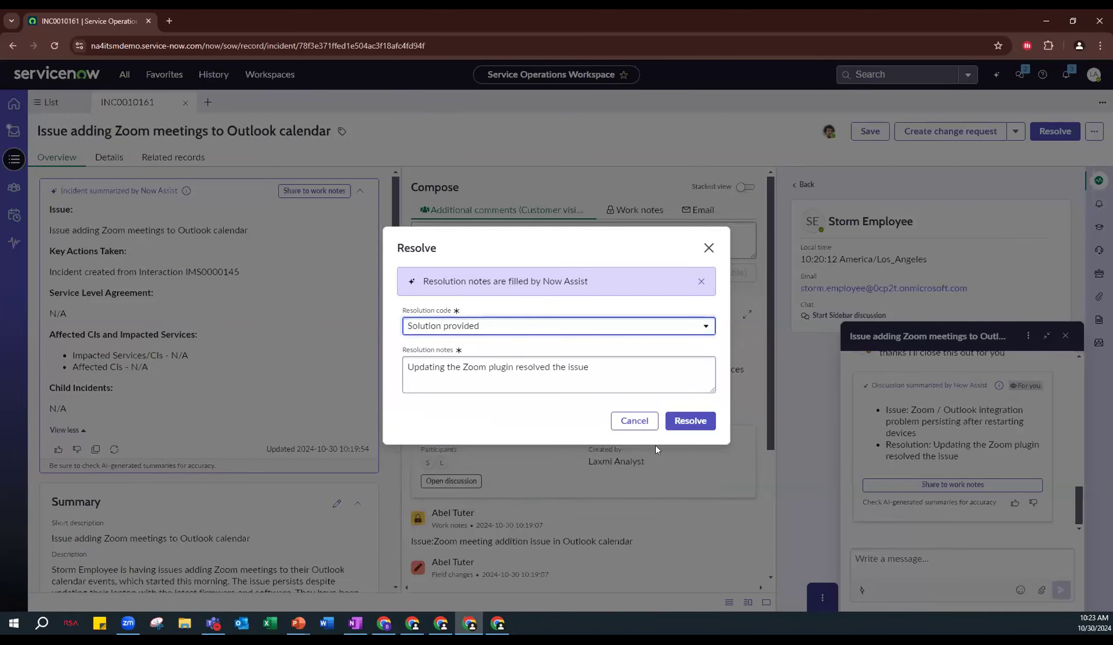
{"action": "left_click", "coordinate": [697, 422]}
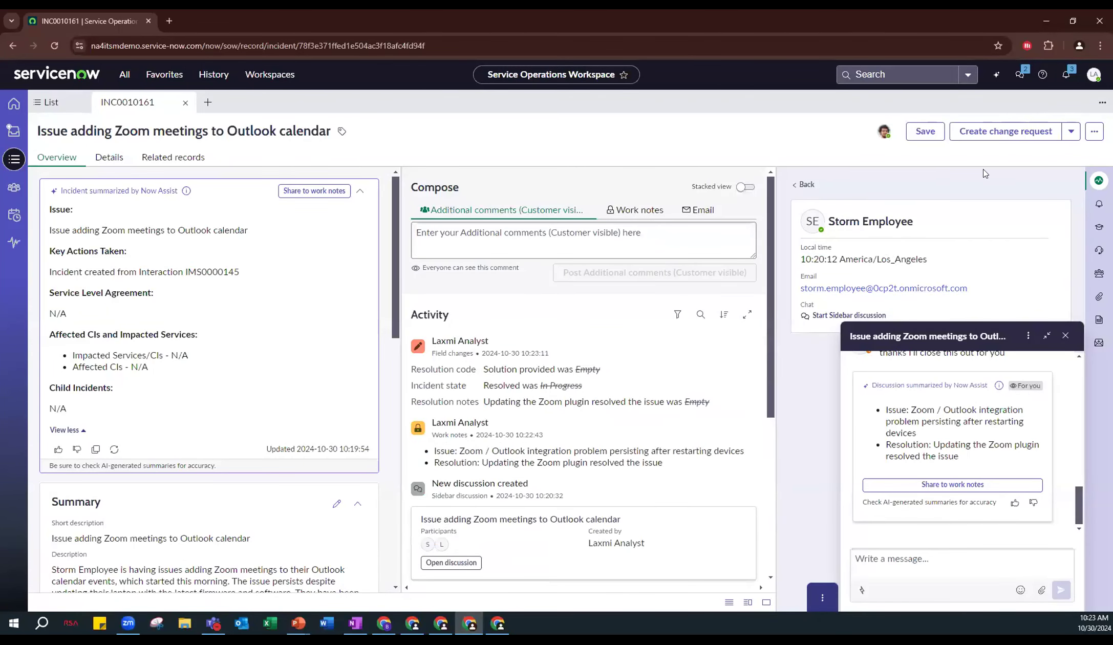
Step: Create a knowledge article from the incident in the "Knowledge" knowledge base with the Standard article template
{"action": "left_click", "coordinate": [1071, 135]}
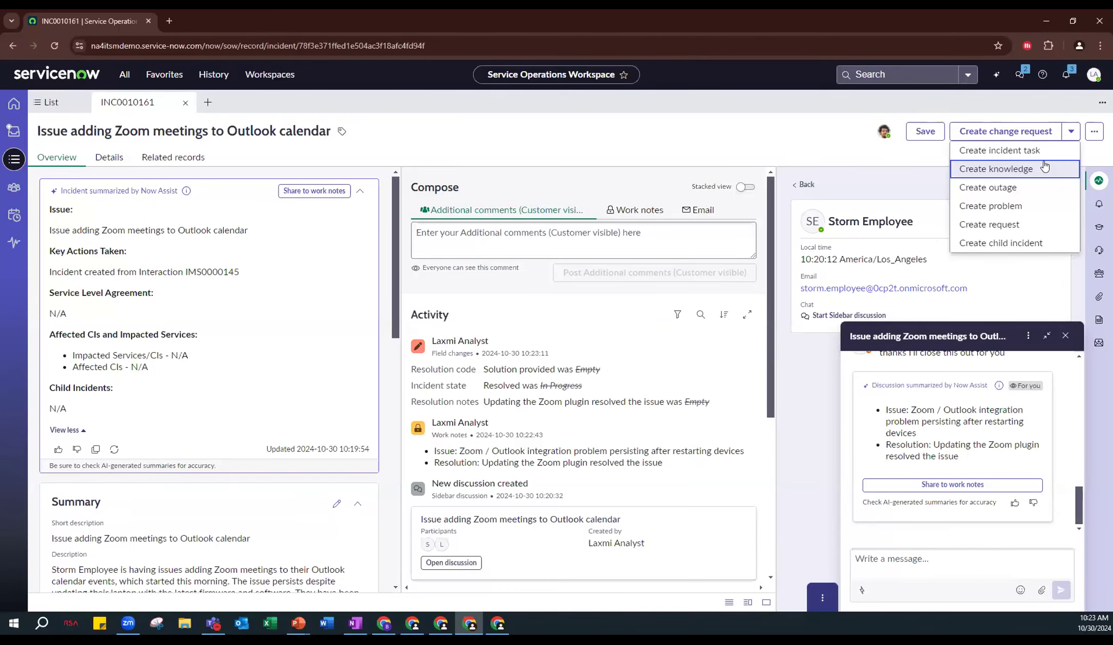
{"action": "left_click", "coordinate": [1044, 167]}
{"action": "left_click", "coordinate": [507, 324]}
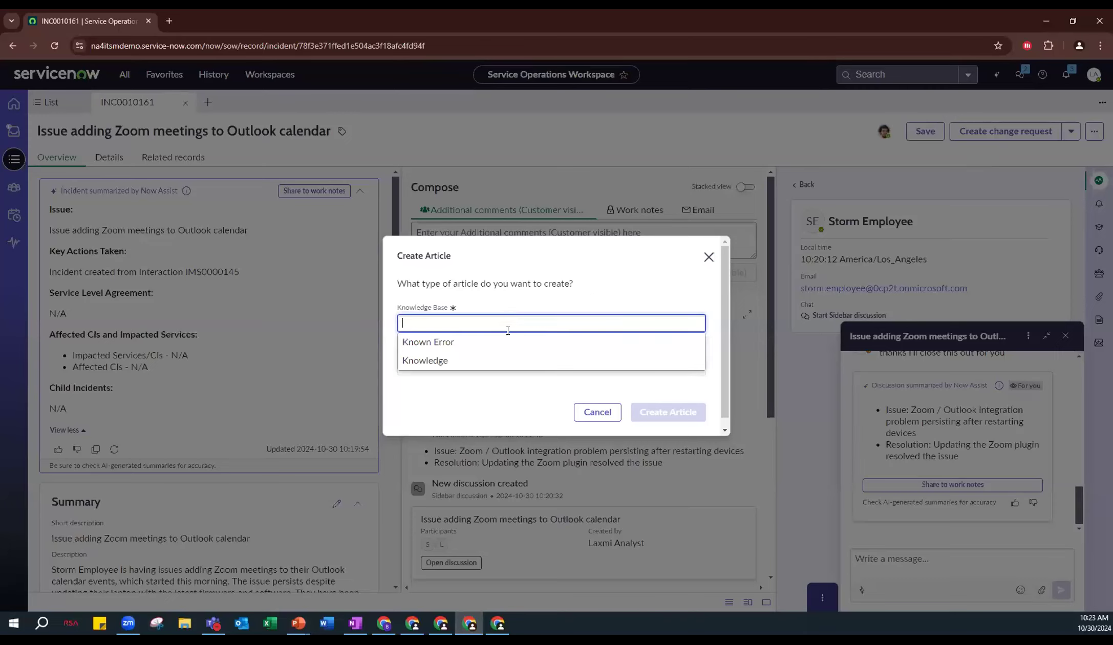
{"action": "left_click", "coordinate": [514, 360]}
{"action": "left_click", "coordinate": [488, 365]}
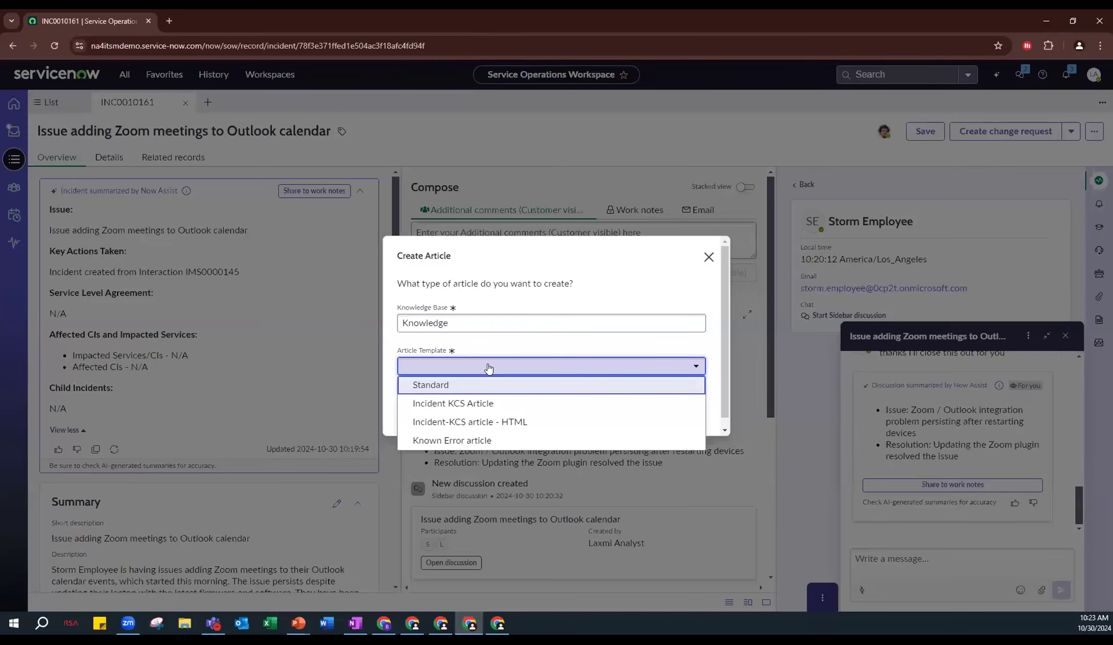
{"action": "left_click", "coordinate": [492, 388]}
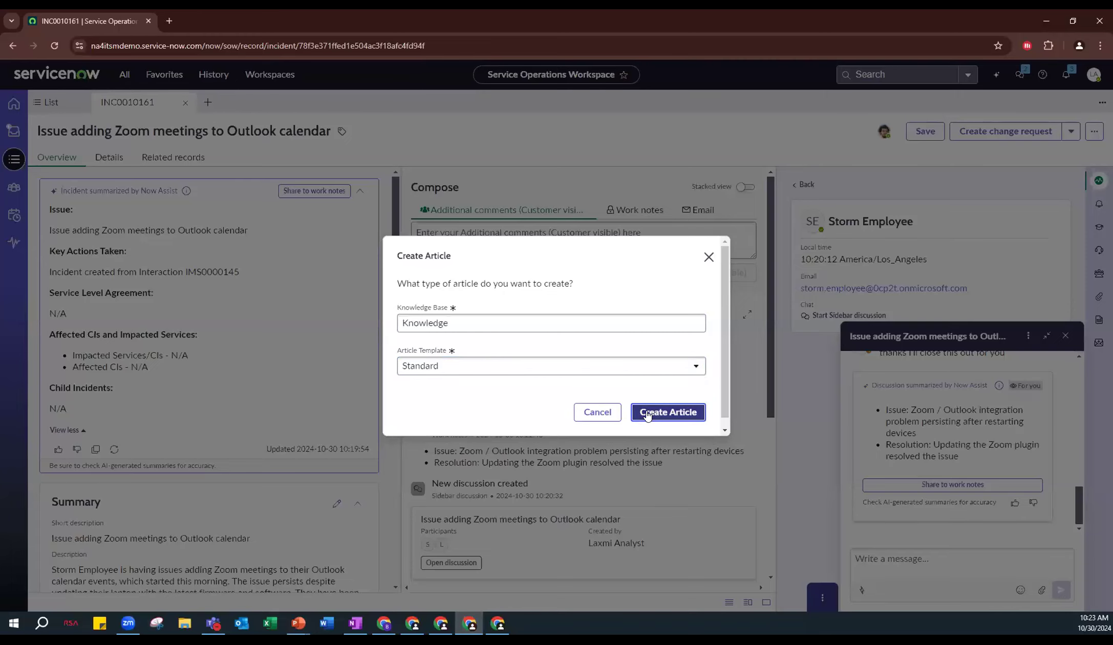
{"action": "left_click", "coordinate": [647, 414]}
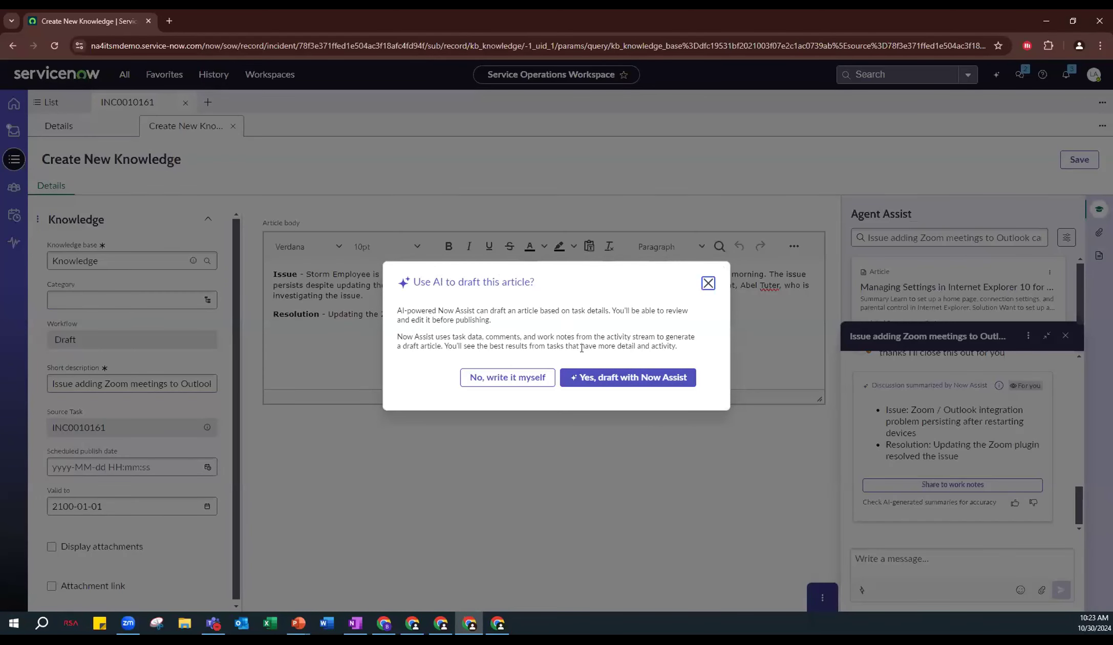
Step: Draft the article with Now Assist, including only INC0010153 and INC0010158 as additional relevant tasks
{"action": "left_click", "coordinate": [601, 378]}
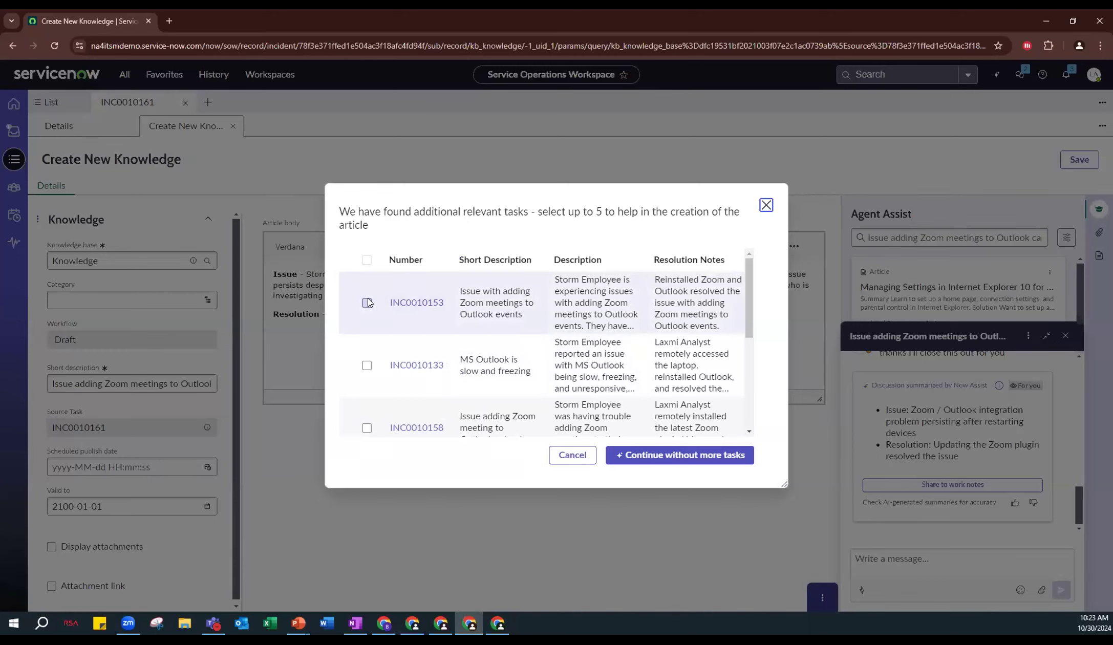
{"action": "scroll", "coordinate": [427, 350], "scroll_direction": "down", "scroll_amount": 5}
{"action": "scroll", "coordinate": [427, 350], "scroll_direction": "up", "scroll_amount": 5}
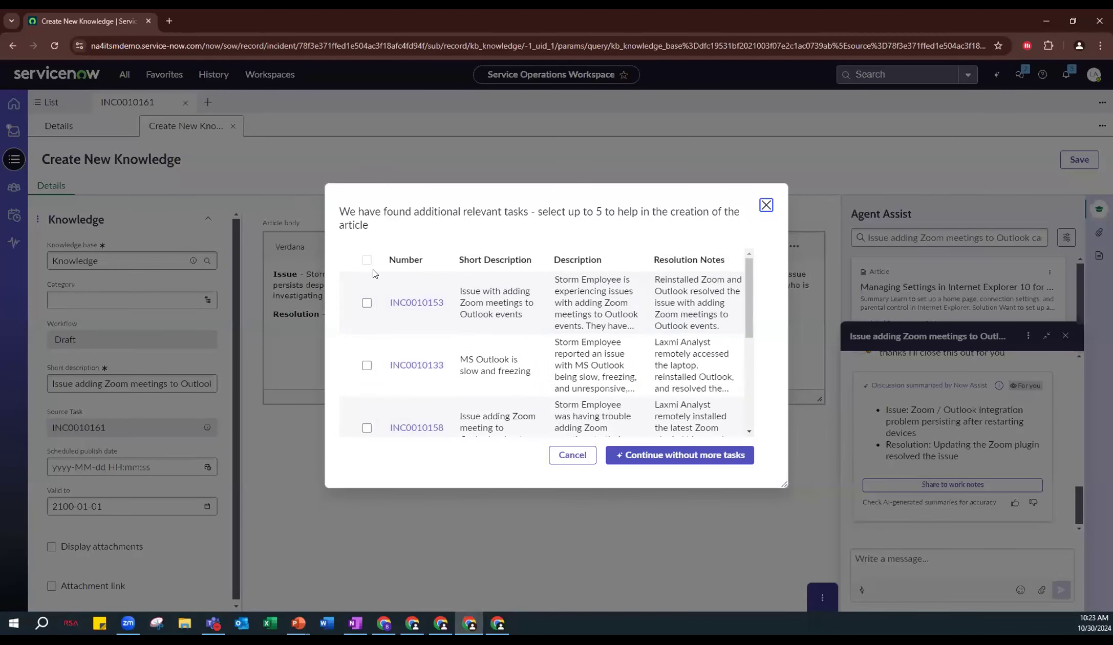
{"action": "left_click", "coordinate": [366, 302]}
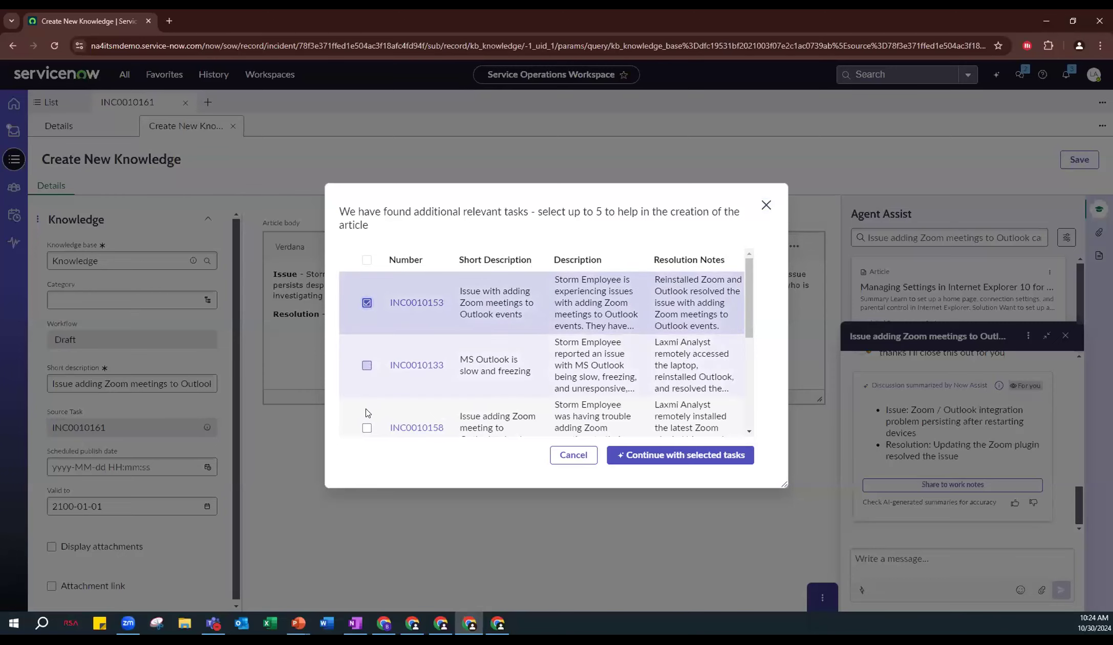
{"action": "left_click", "coordinate": [366, 366]}
{"action": "left_click", "coordinate": [366, 427]}
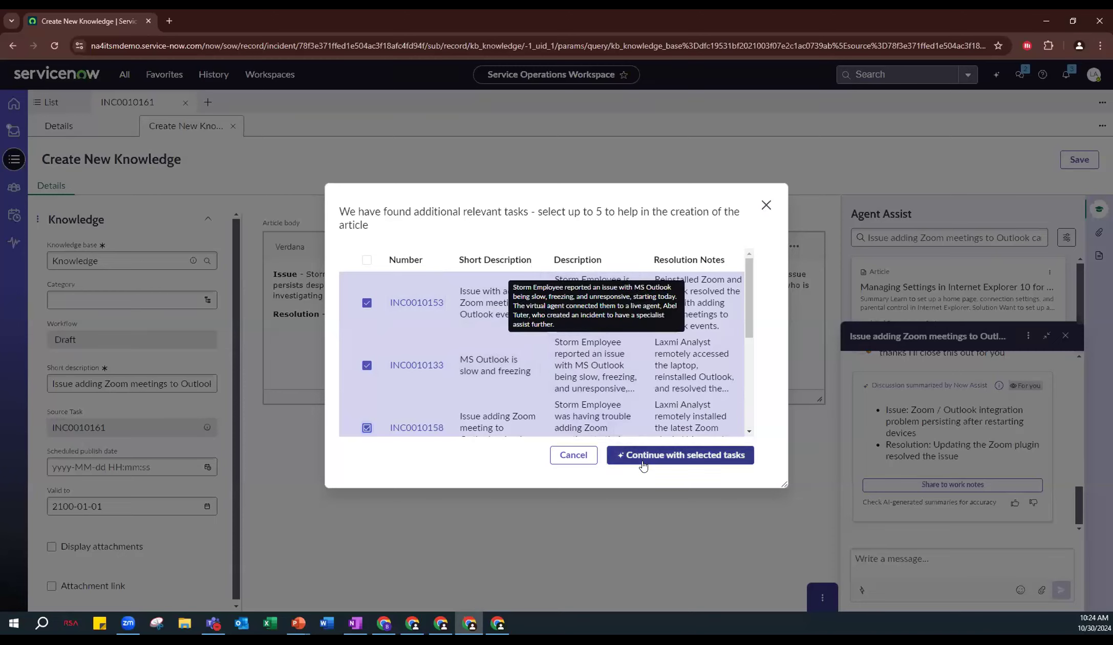
{"action": "left_click", "coordinate": [366, 365]}
{"action": "left_click", "coordinate": [671, 460]}
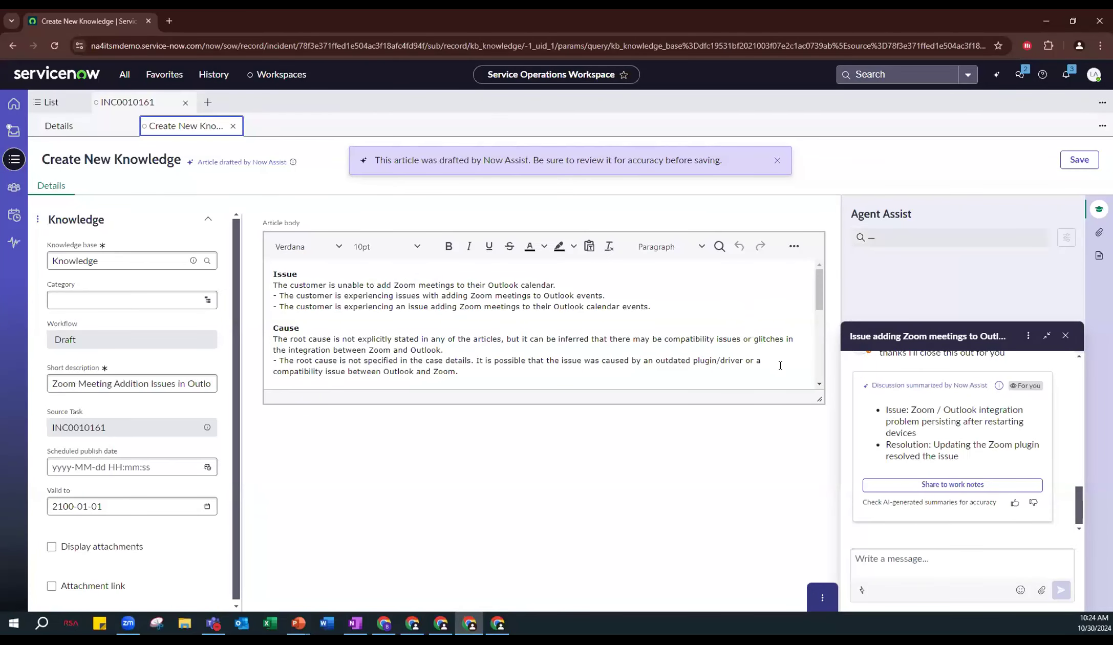
Step: Enlarge the article body and review the drafted Issue, Cause and Resolution sections
{"action": "left_click_drag", "start_coordinate": [816, 395], "coordinate": [819, 534]}
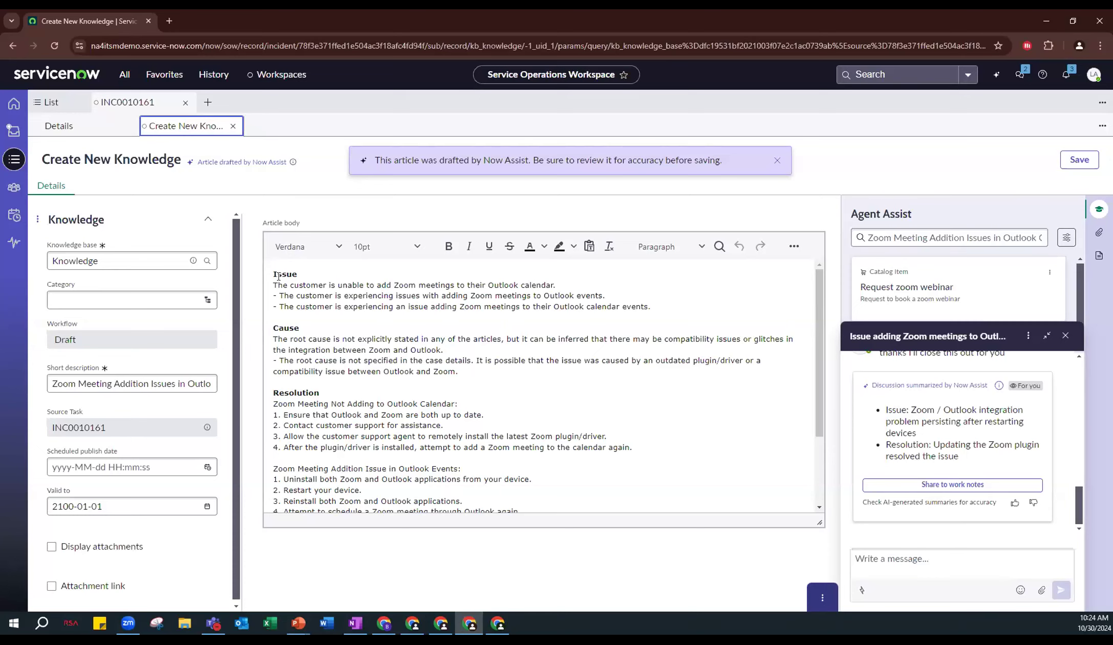
{"action": "left_click_drag", "start_coordinate": [290, 268], "coordinate": [481, 378]}
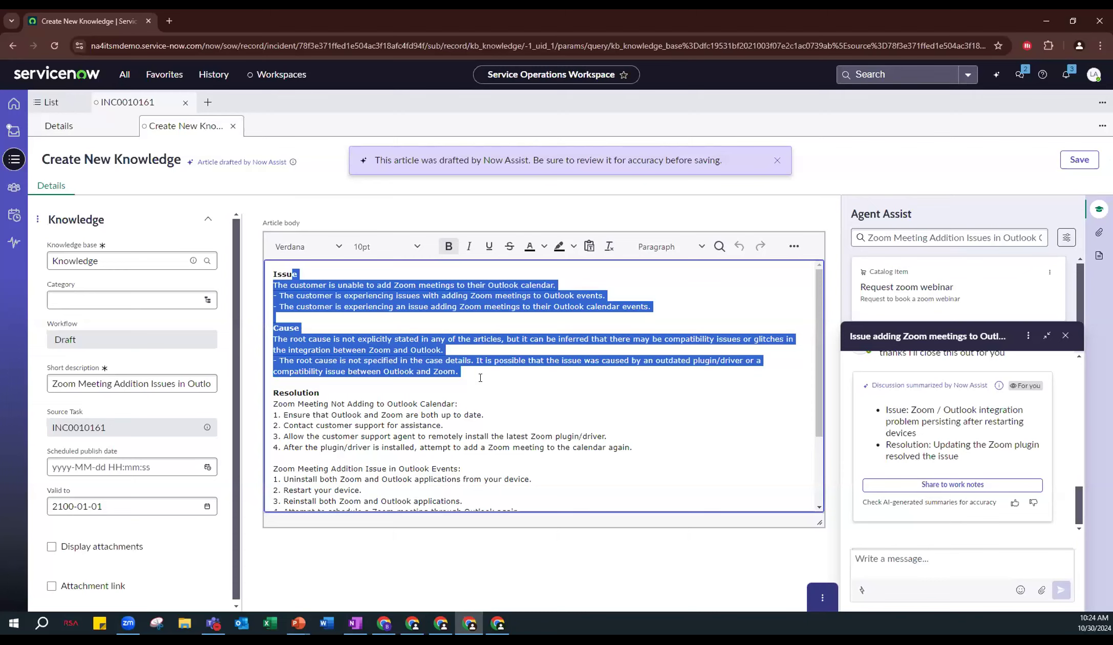
{"action": "left_click", "coordinate": [480, 378]}
{"action": "scroll", "coordinate": [315, 311], "scroll_direction": "down", "scroll_amount": 3}
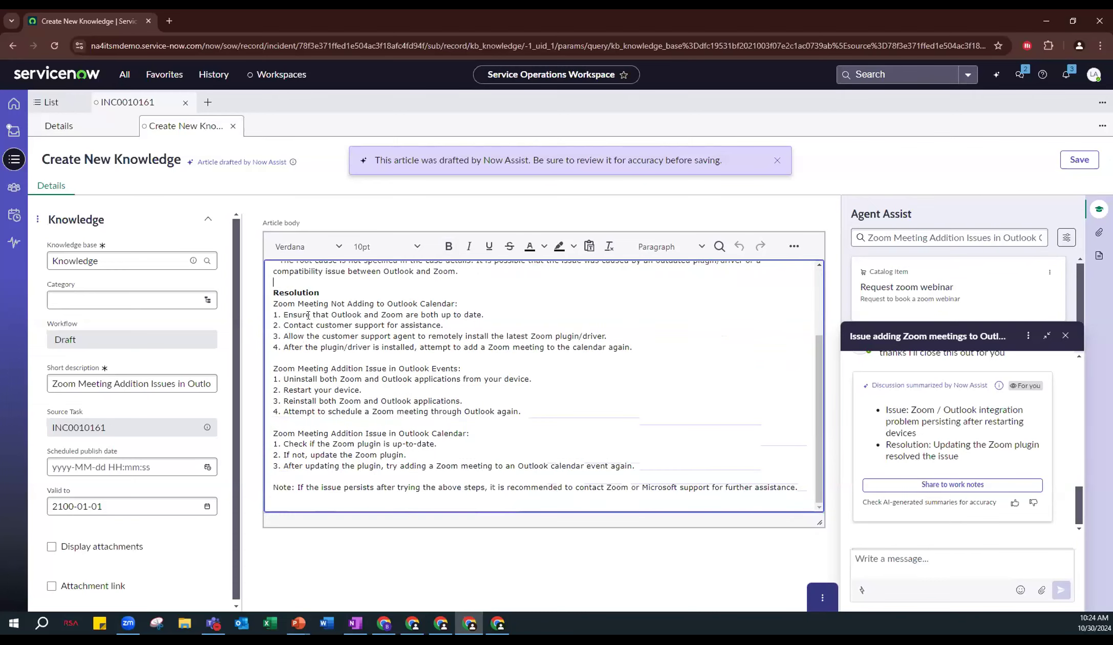
{"action": "left_click_drag", "start_coordinate": [302, 304], "coordinate": [381, 338]}
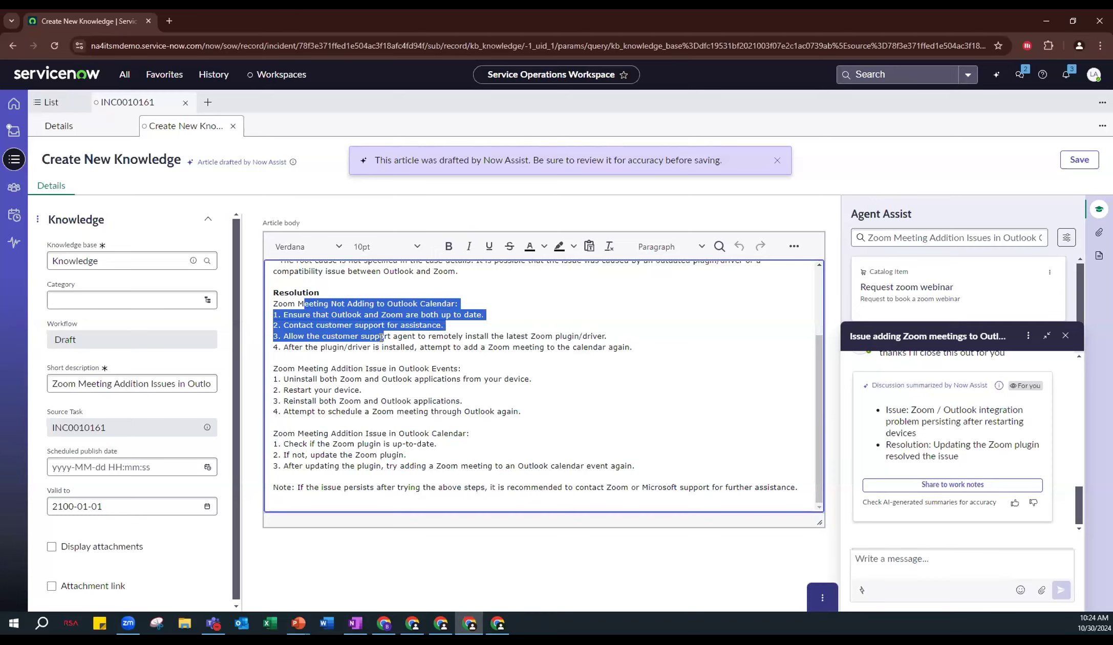
{"action": "left_click", "coordinate": [907, 147]}
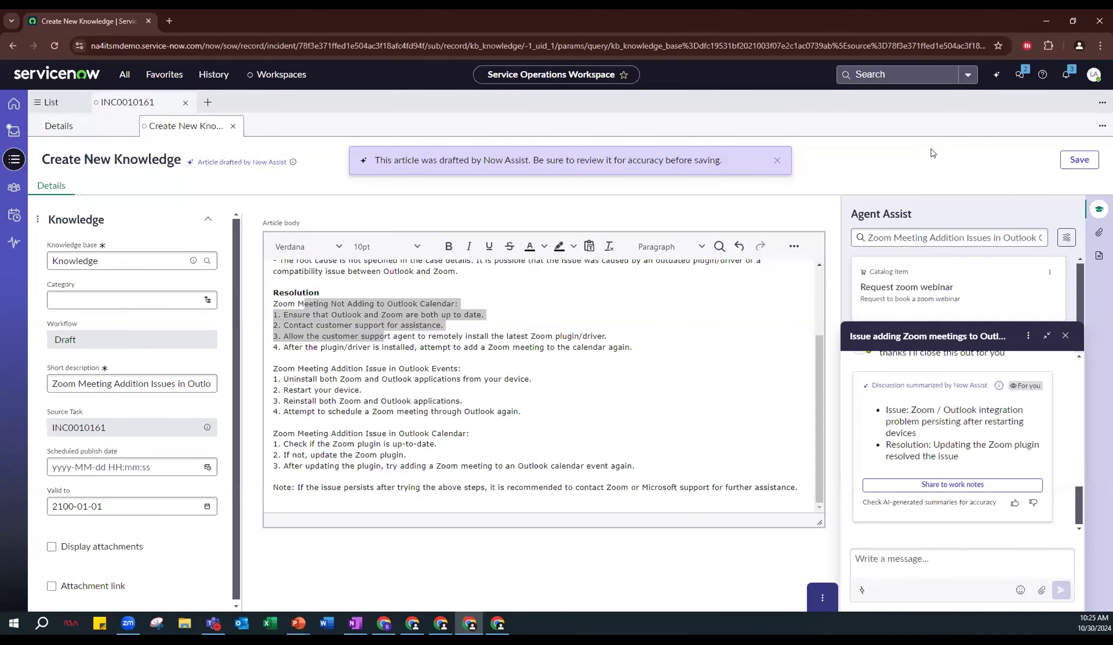
Step: From the list of all changes, open CHG0030046 about updating the Zoom plugin, minimizing the Sidebar discussion, and locate its Now Assist summary section
{"action": "left_click", "coordinate": [63, 103]}
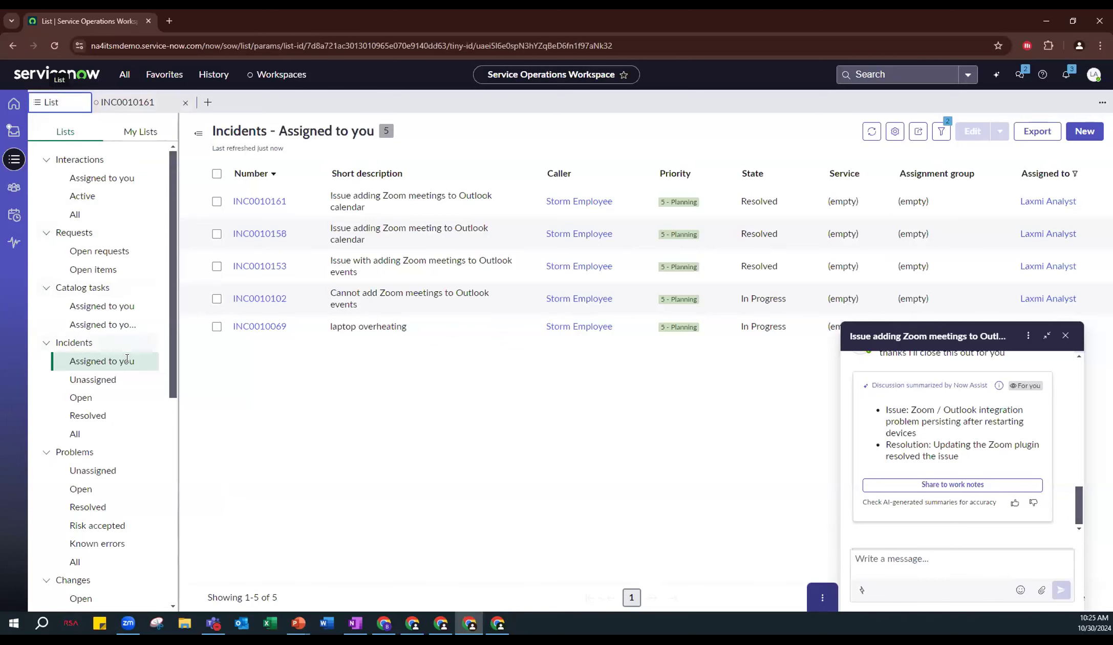
{"action": "scroll", "coordinate": [103, 363], "scroll_direction": "down", "scroll_amount": 4}
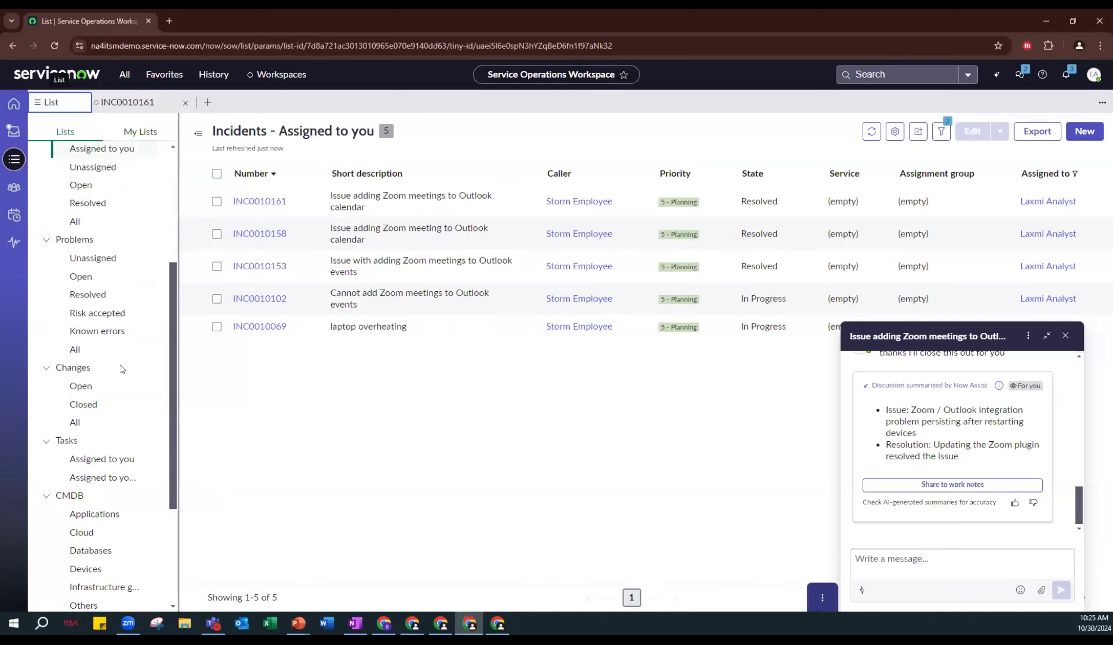
{"action": "left_click", "coordinate": [96, 422]}
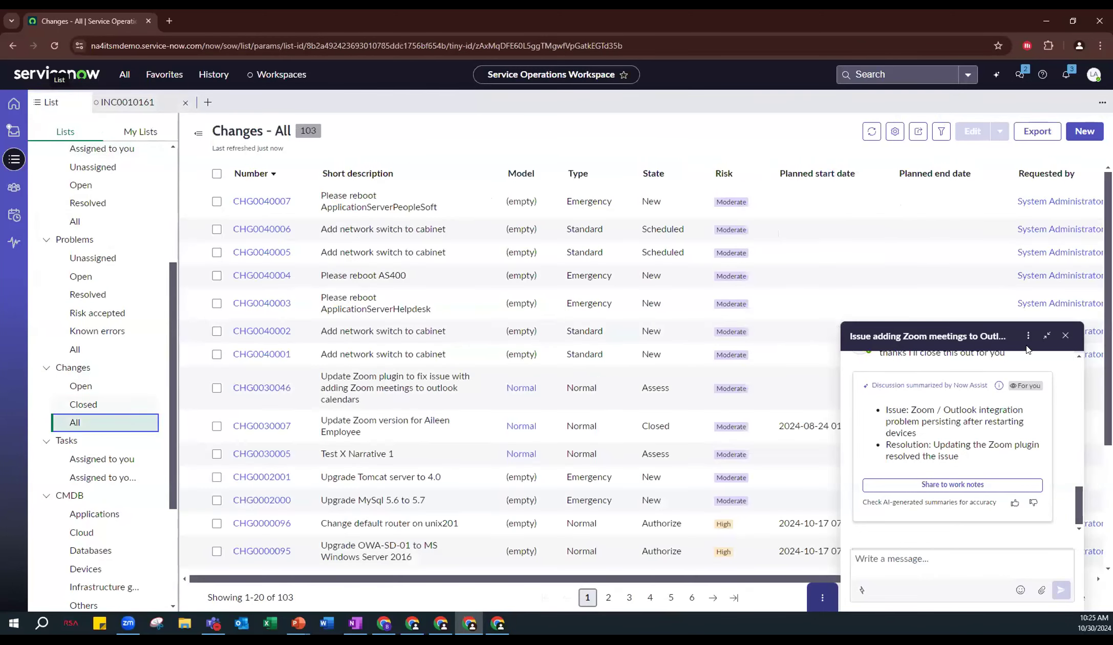
{"action": "left_click", "coordinate": [1047, 336]}
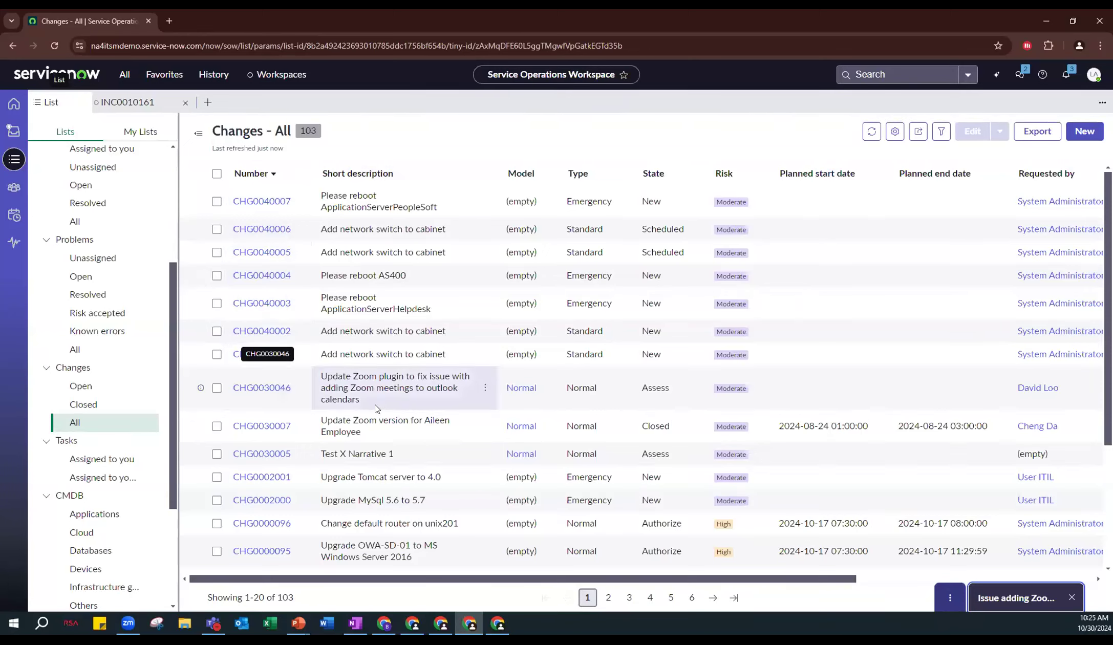
{"action": "left_click_drag", "start_coordinate": [376, 404], "coordinate": [321, 372]}
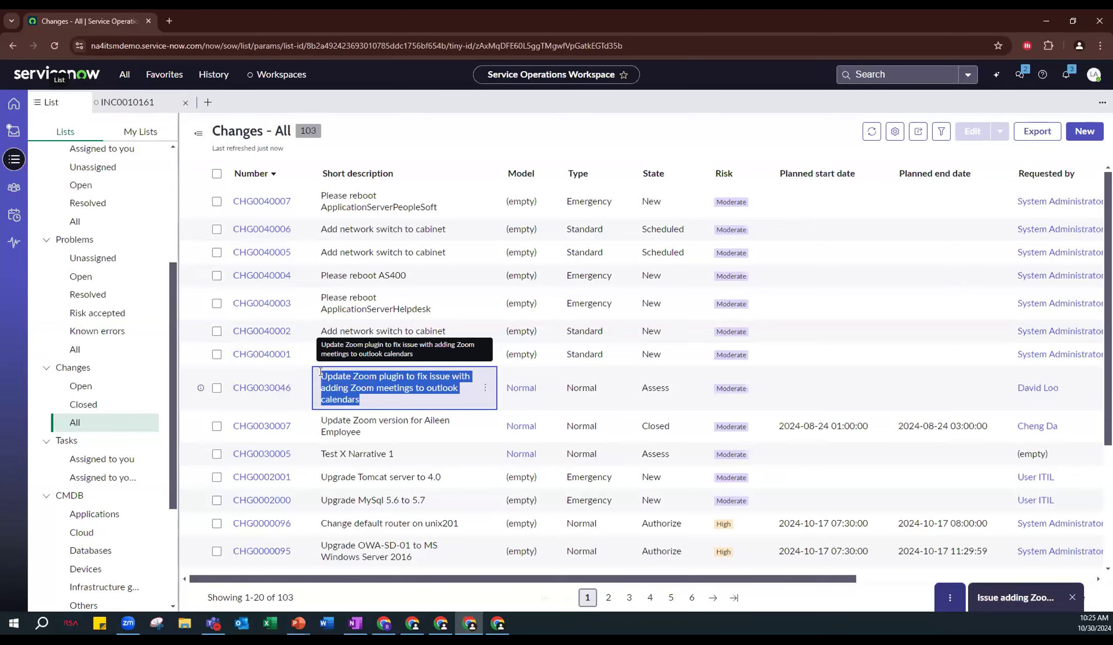
{"action": "left_click", "coordinate": [270, 388]}
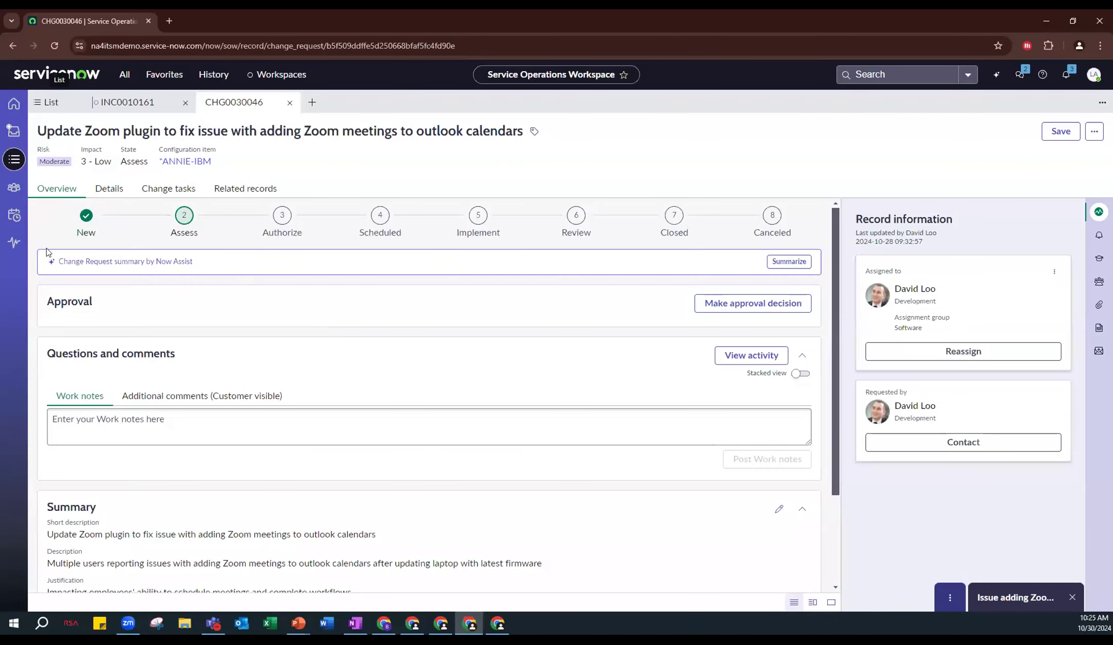
{"action": "left_click_drag", "start_coordinate": [58, 265], "coordinate": [203, 265]}
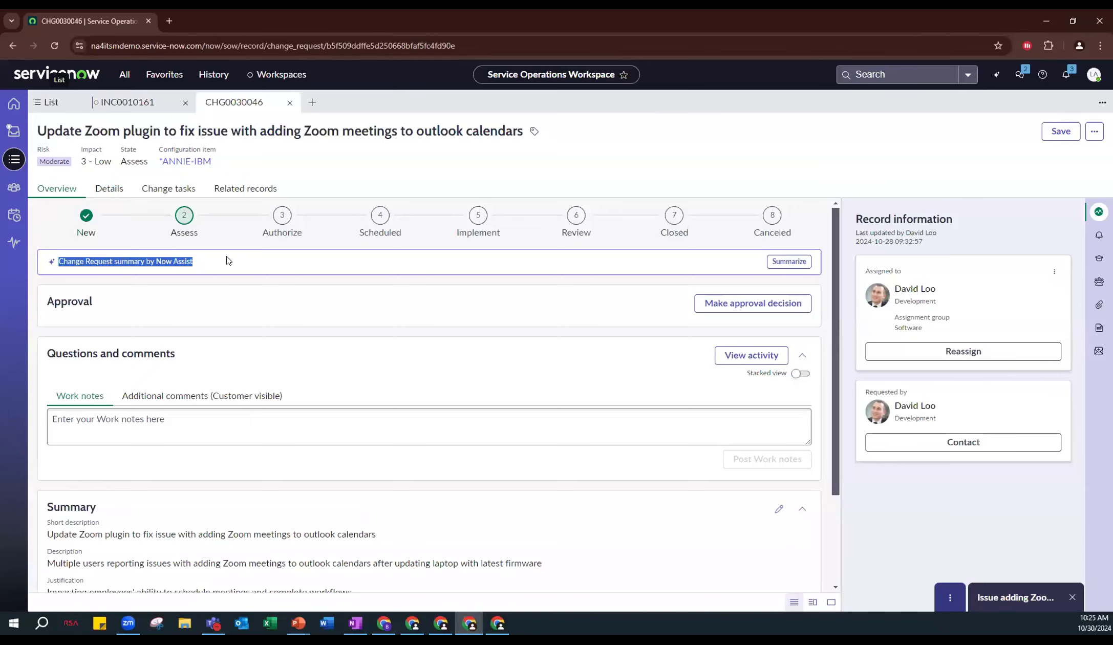
Step: Generate the Now Assist summary of the change request and review its Objective, Plan and Risk sections
{"action": "left_click", "coordinate": [780, 261]}
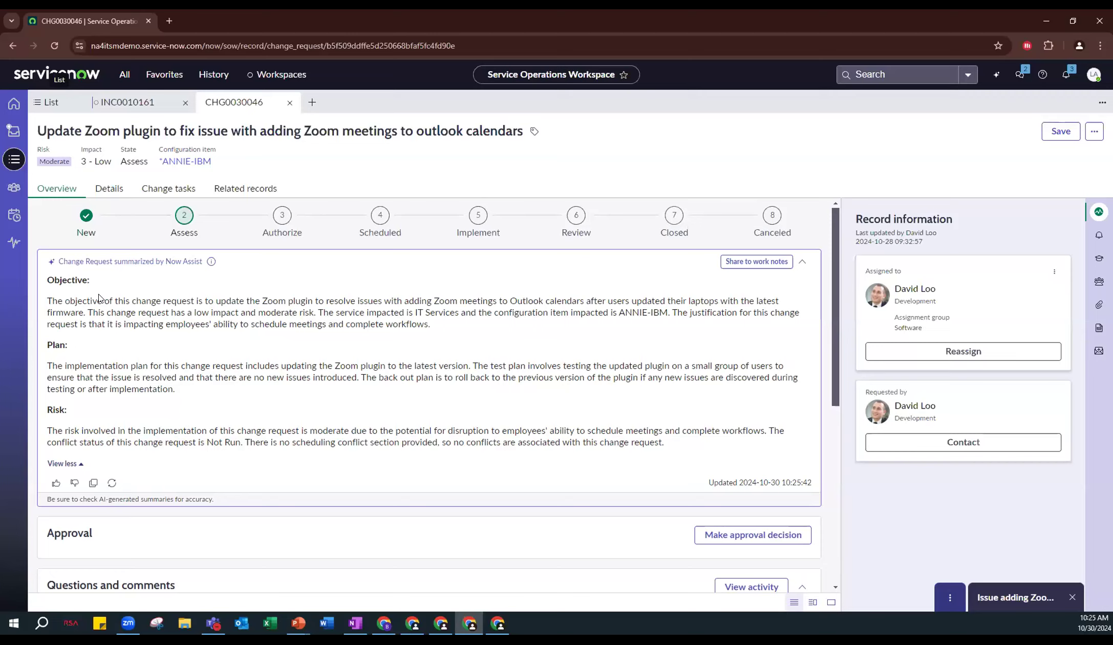
{"action": "left_click_drag", "start_coordinate": [99, 284], "coordinate": [52, 278]}
{"action": "left_click_drag", "start_coordinate": [74, 346], "coordinate": [44, 349]}
{"action": "left_click_drag", "start_coordinate": [74, 428], "coordinate": [47, 419]}
{"action": "left_click", "coordinate": [76, 419]}
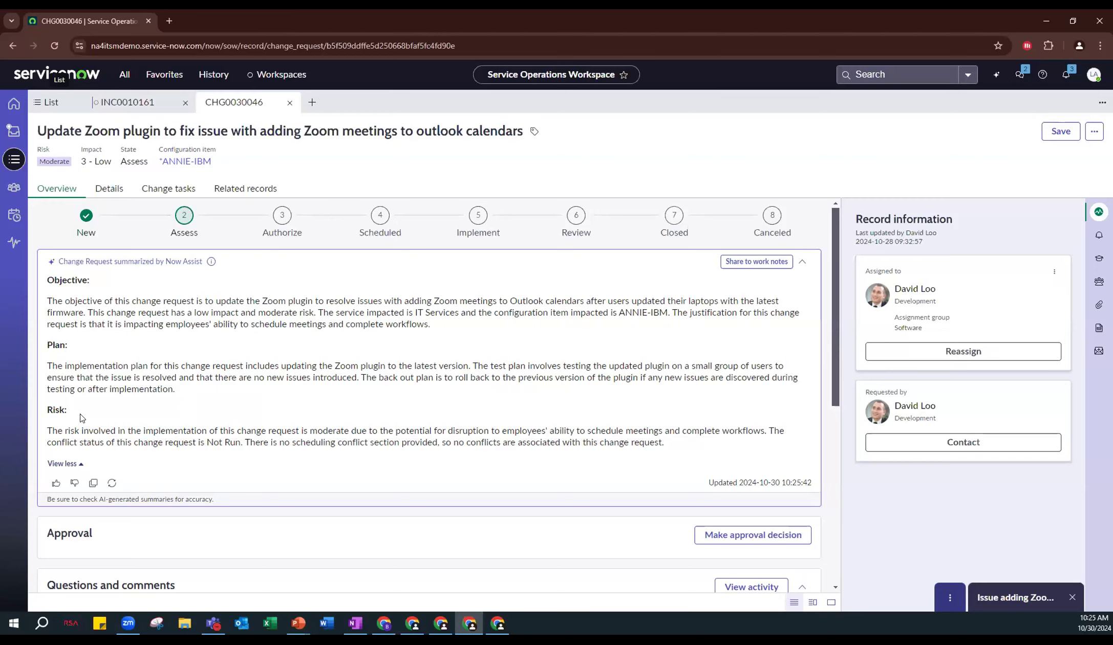
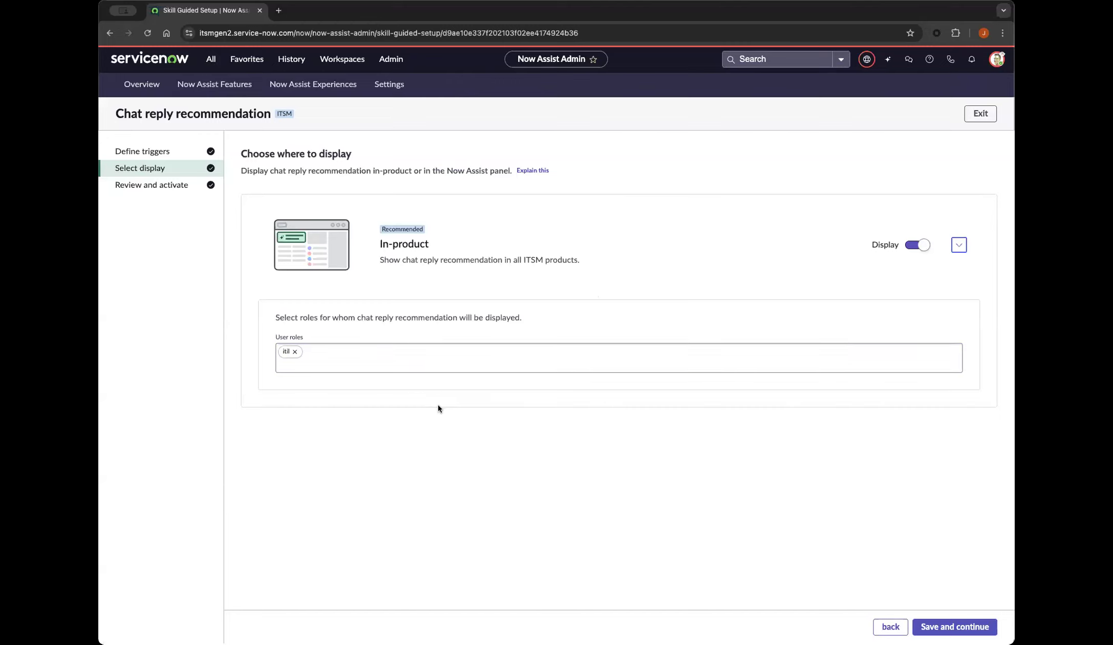
Step: Review the activation summary of the Chat reply recommendation skill and return to its display settings
{"action": "left_click", "coordinate": [169, 184]}
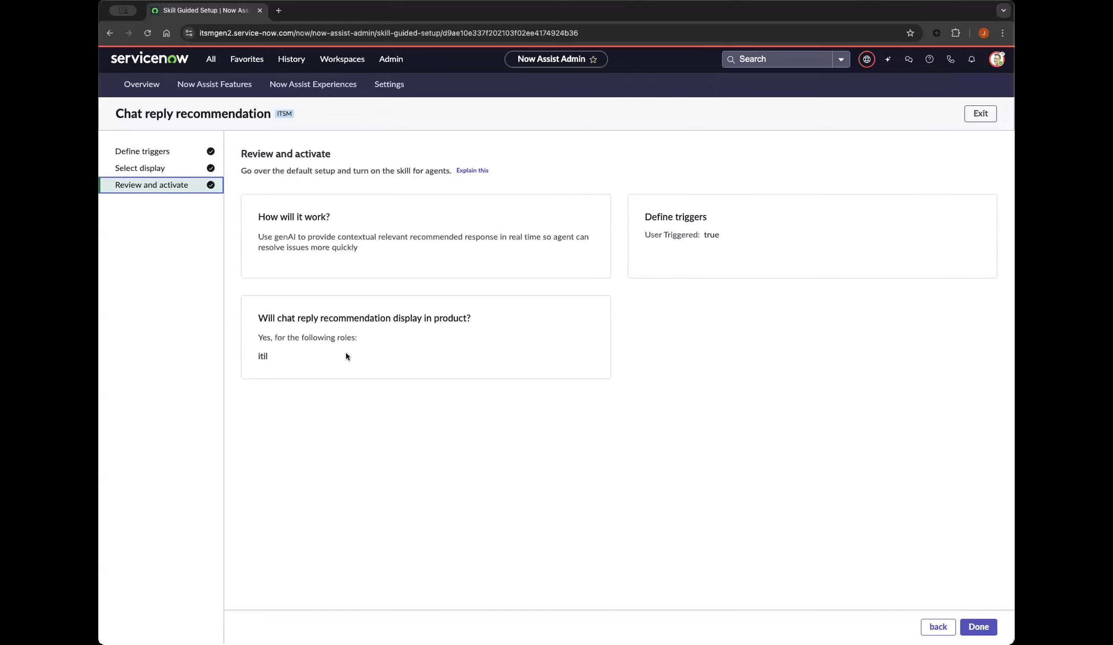
{"action": "left_click", "coordinate": [935, 627]}
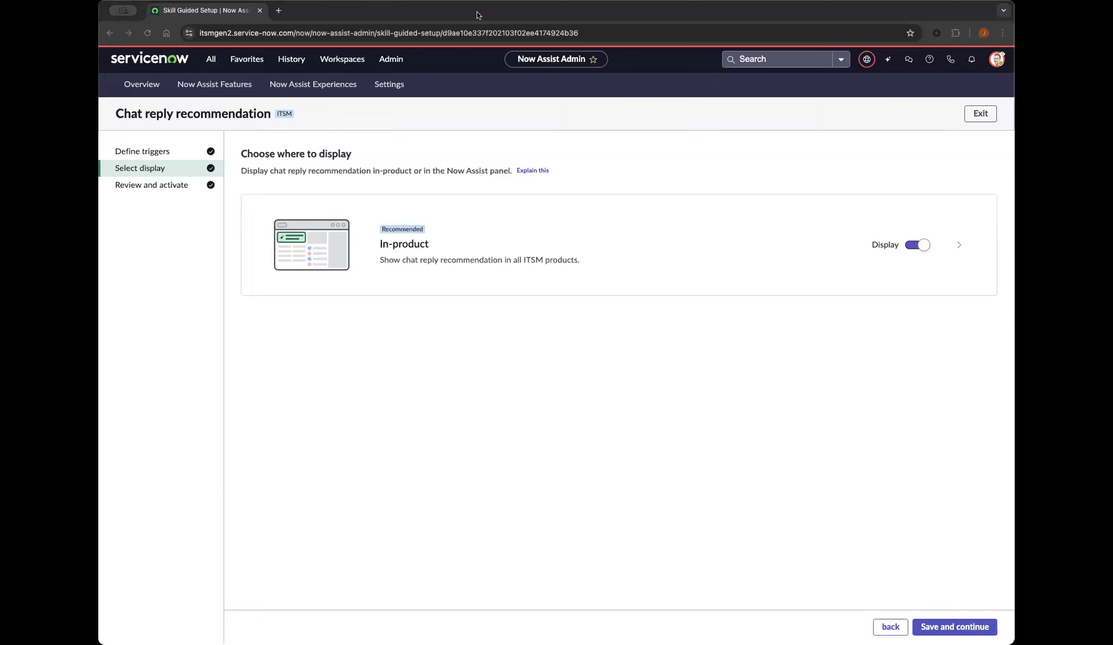
Step: Arrange the Now Assist Admin and Employee Center browser windows side by side, narrowing the admin window to reveal the support chat
{"action": "left_click", "coordinate": [599, 12]}
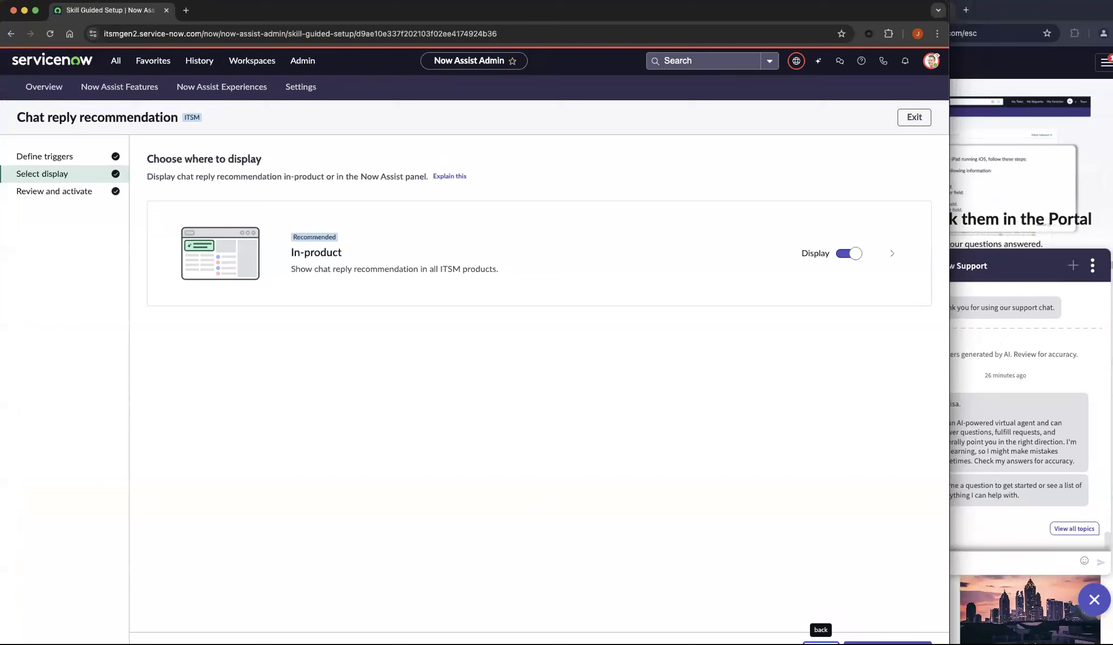
{"action": "key", "text": "super+grave"}
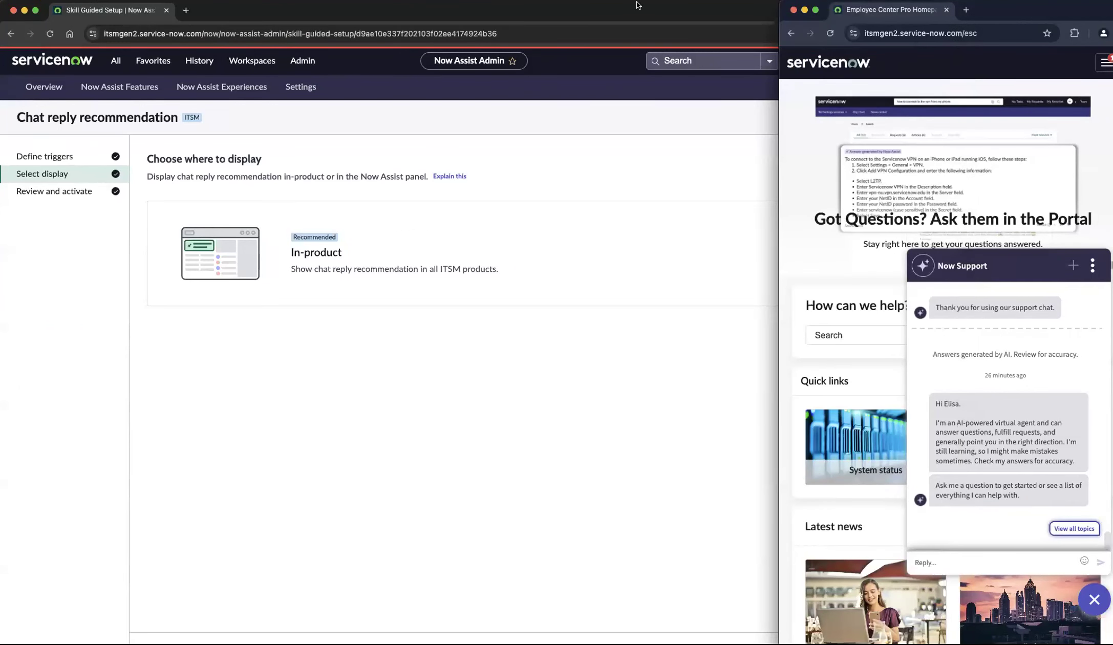
{"action": "left_click_drag", "start_coordinate": [993, 17], "coordinate": [1011, 20]}
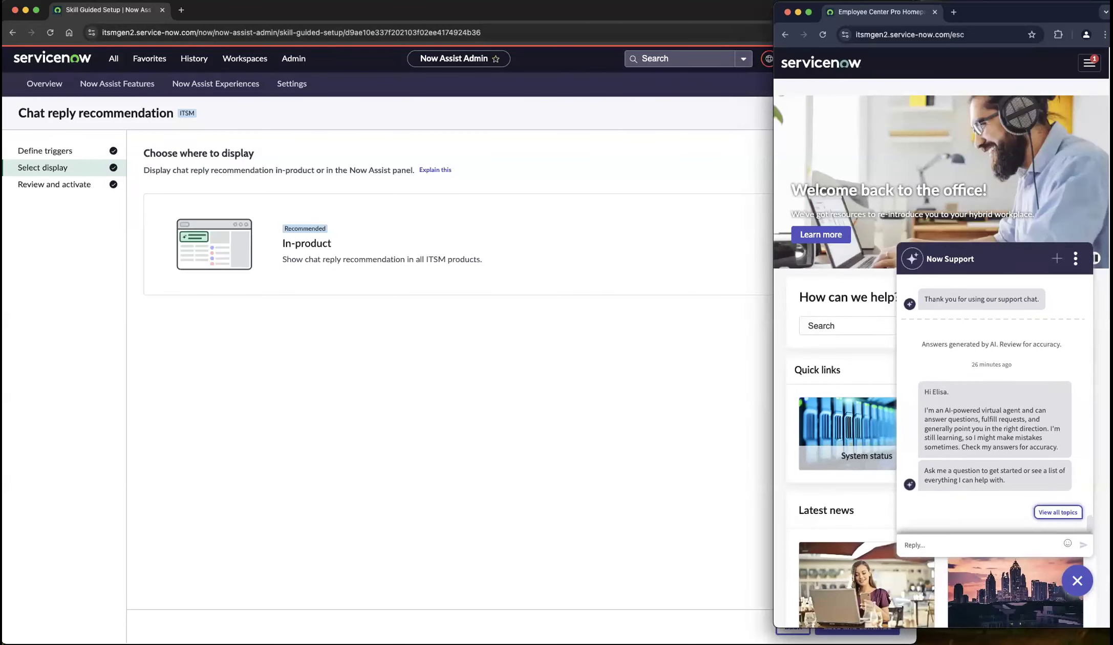
{"action": "mouse_move", "coordinate": [980, 10]}
{"action": "left_mouse_down"}
{"action": "mouse_move", "coordinate": [1030, 17]}
{"action": "mouse_move", "coordinate": [972, 6]}
{"action": "left_mouse_up"}
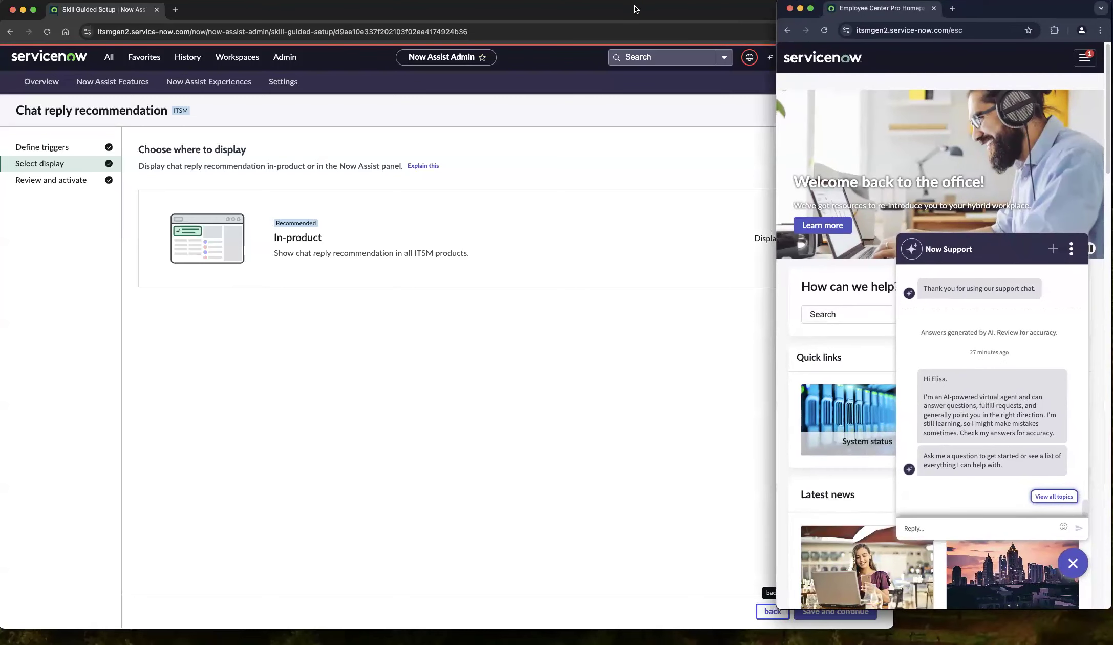
{"action": "left_click", "coordinate": [634, 9]}
{"action": "left_click_drag", "start_coordinate": [896, 227], "coordinate": [838, 215]}
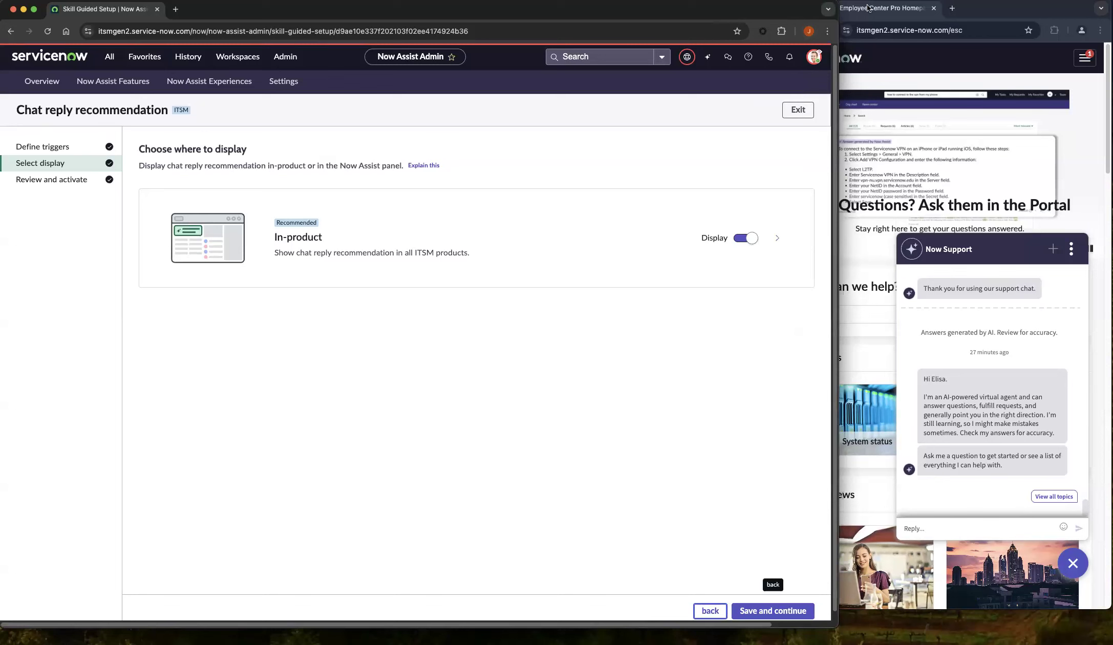
Step: Switch the impersonation from the system administrator to the live support agent listed among the recent impersonations
{"action": "left_click", "coordinate": [814, 57]}
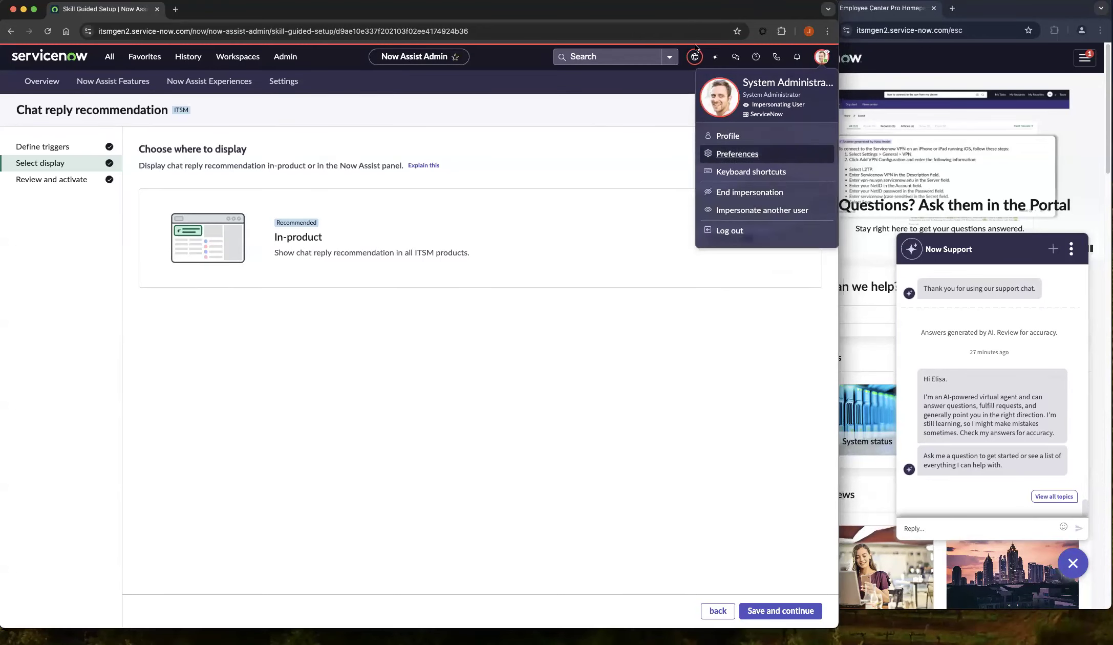
{"action": "left_click", "coordinate": [760, 210]}
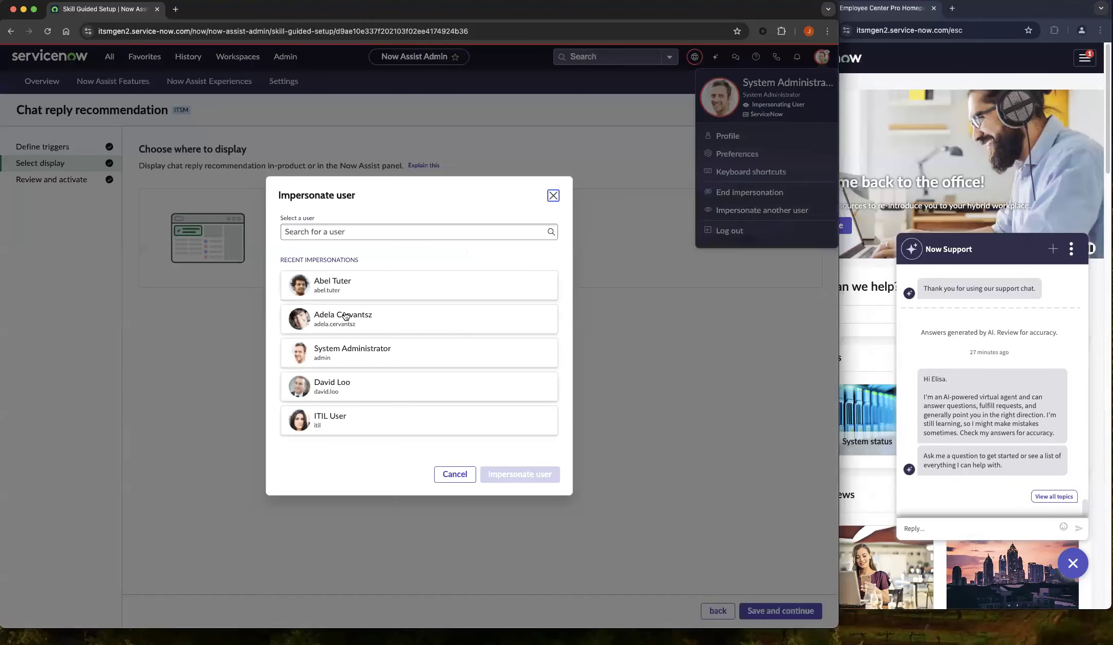
{"action": "left_click", "coordinate": [403, 393]}
{"action": "left_click", "coordinate": [502, 478]}
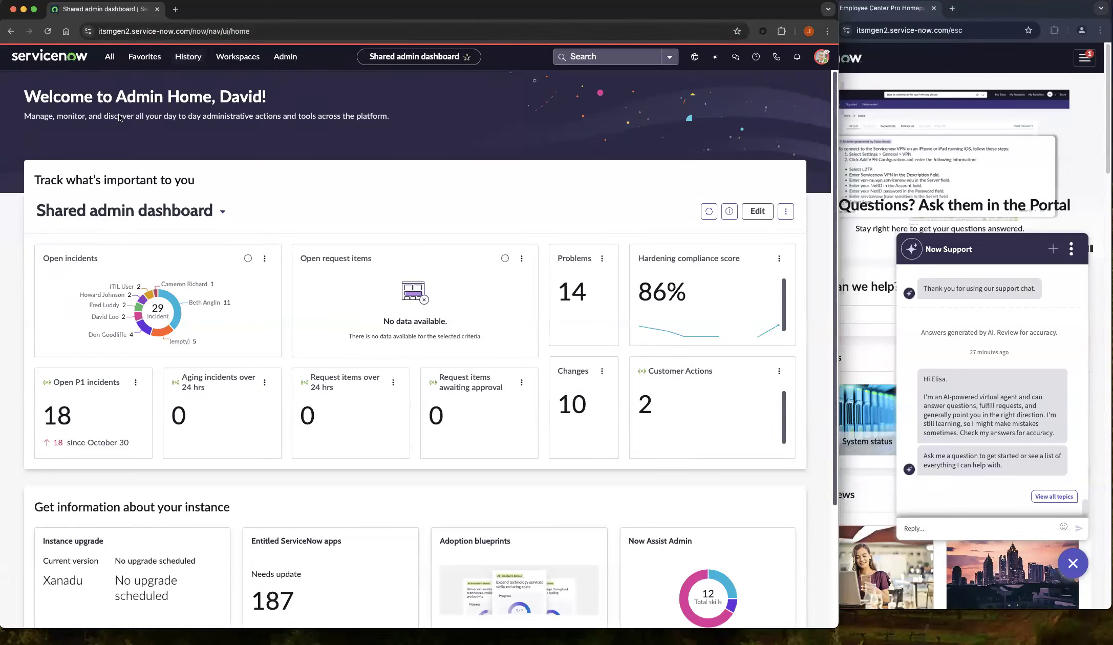
Step: Open Service Operations Workspace and set the agent's inbox status to Available
{"action": "left_click", "coordinate": [252, 62]}
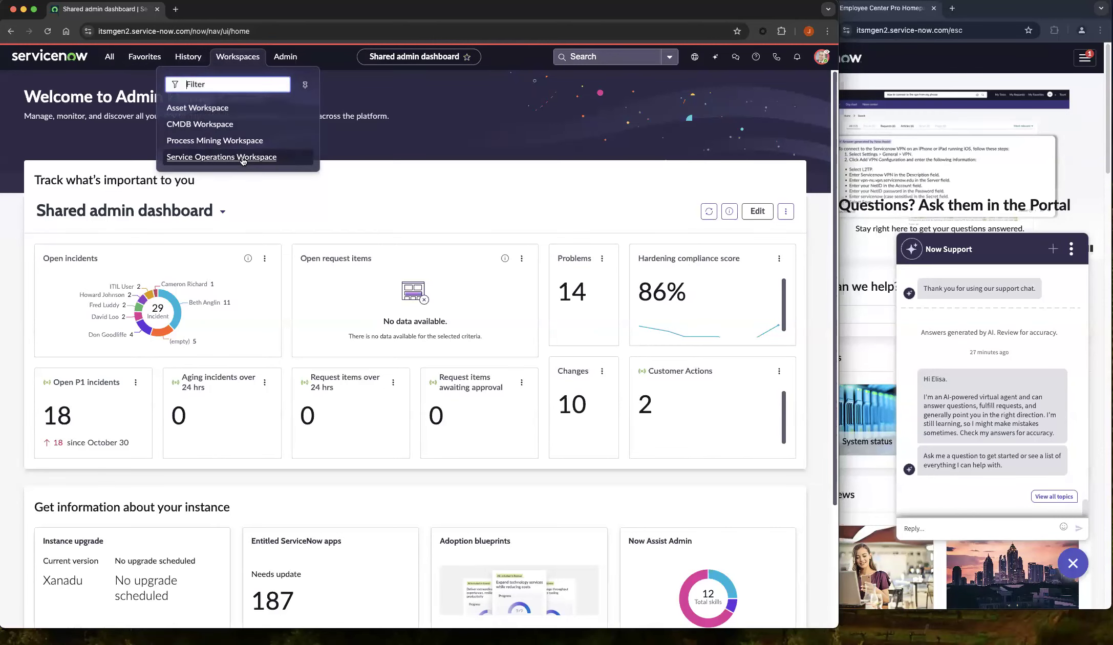
{"action": "left_click", "coordinate": [241, 157]}
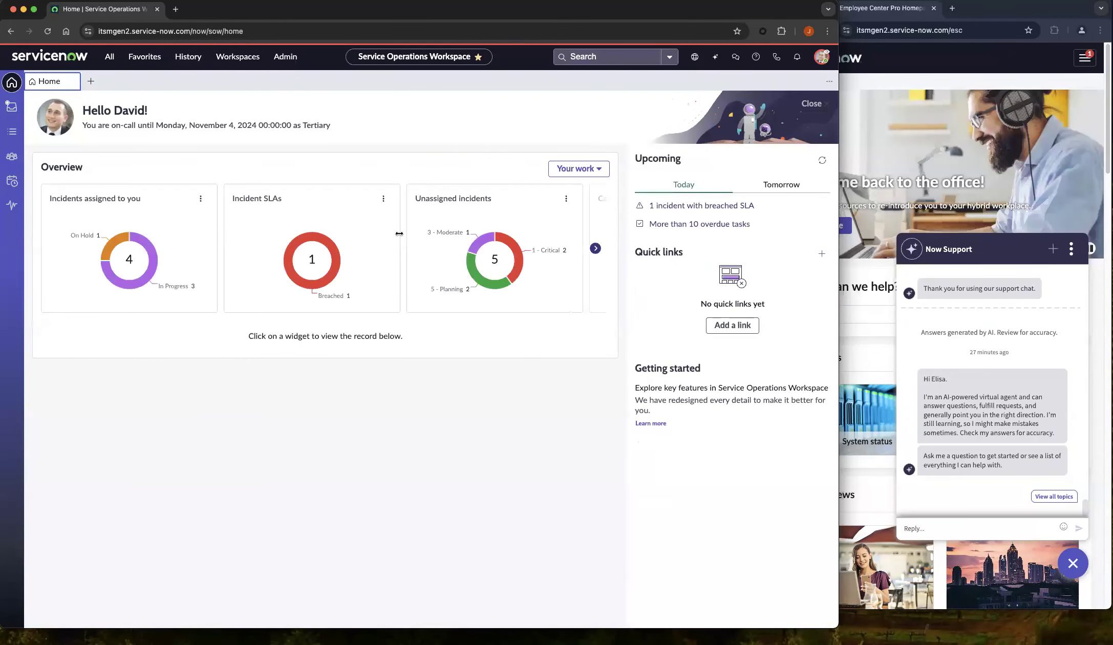
{"action": "left_click", "coordinate": [993, 96]}
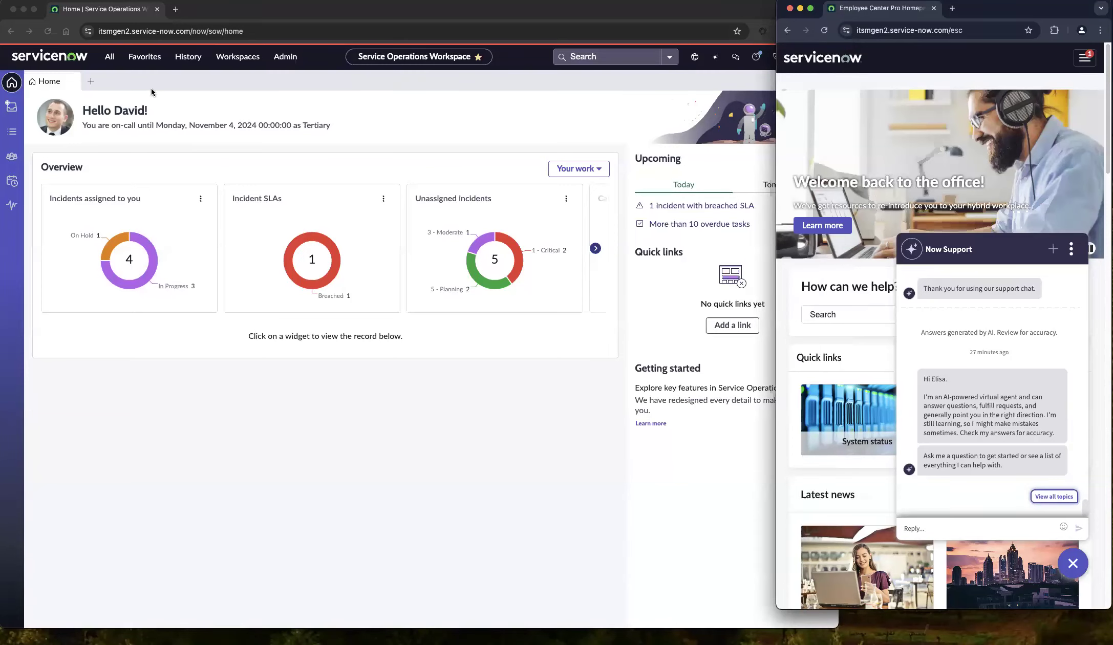
{"action": "left_click", "coordinate": [322, 11]}
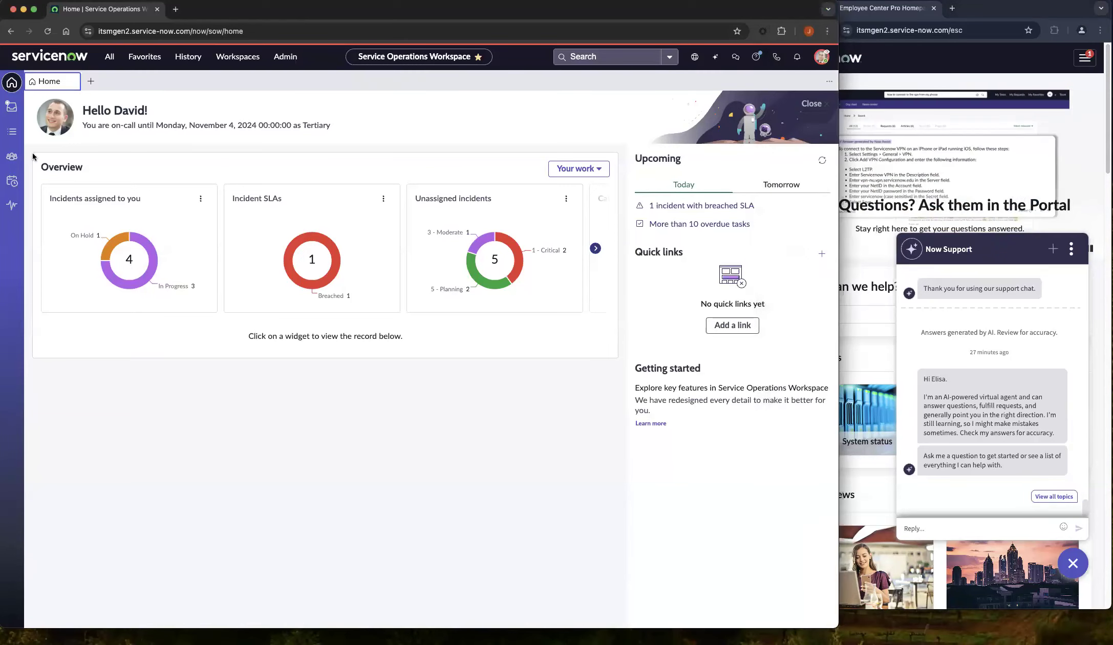
{"action": "left_click", "coordinate": [11, 106]}
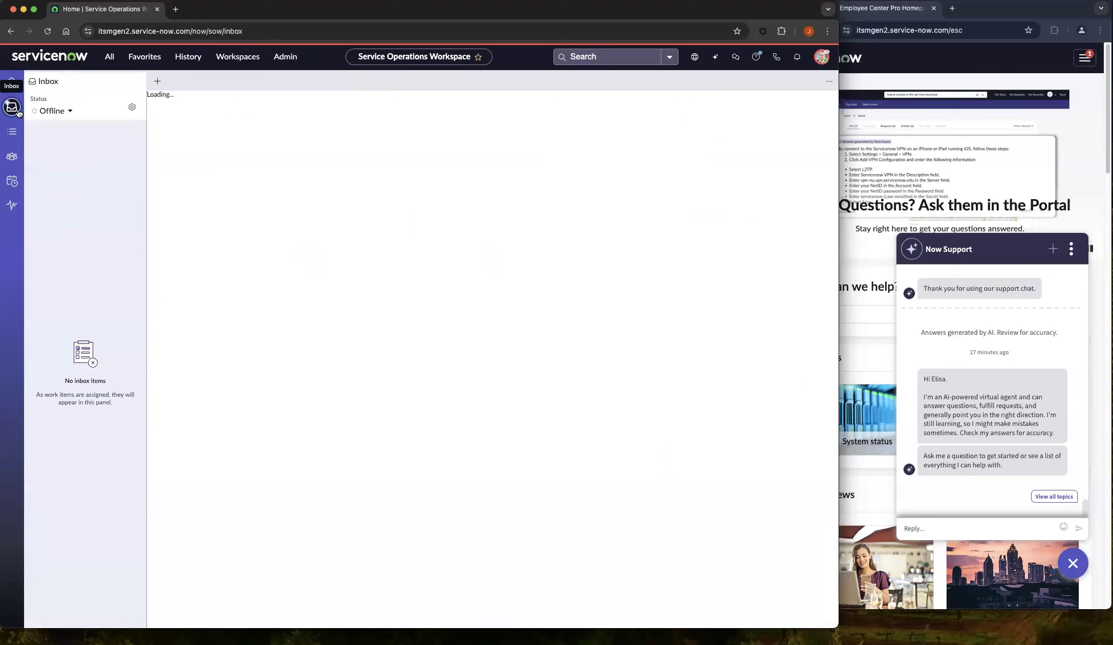
{"action": "left_click", "coordinate": [70, 114]}
{"action": "left_click", "coordinate": [81, 125]}
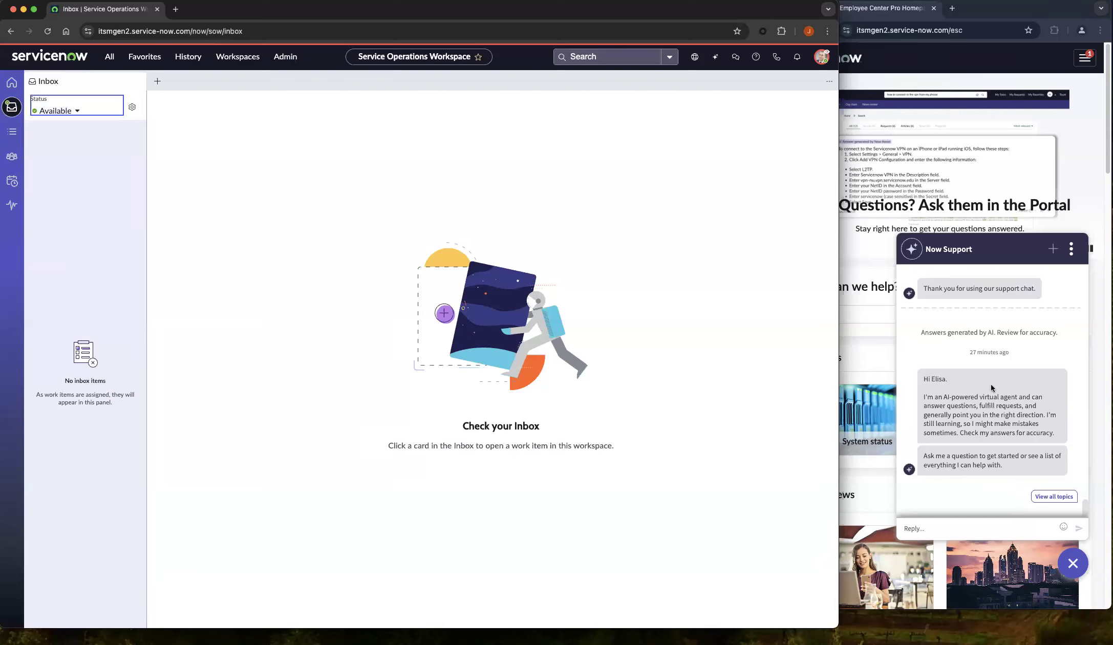
Step: Send "my laptop is broken" to the virtual agent in the Employee Center Now Support chat
{"action": "left_click", "coordinate": [1008, 528]}
{"action": "left_click", "coordinate": [1008, 528]}
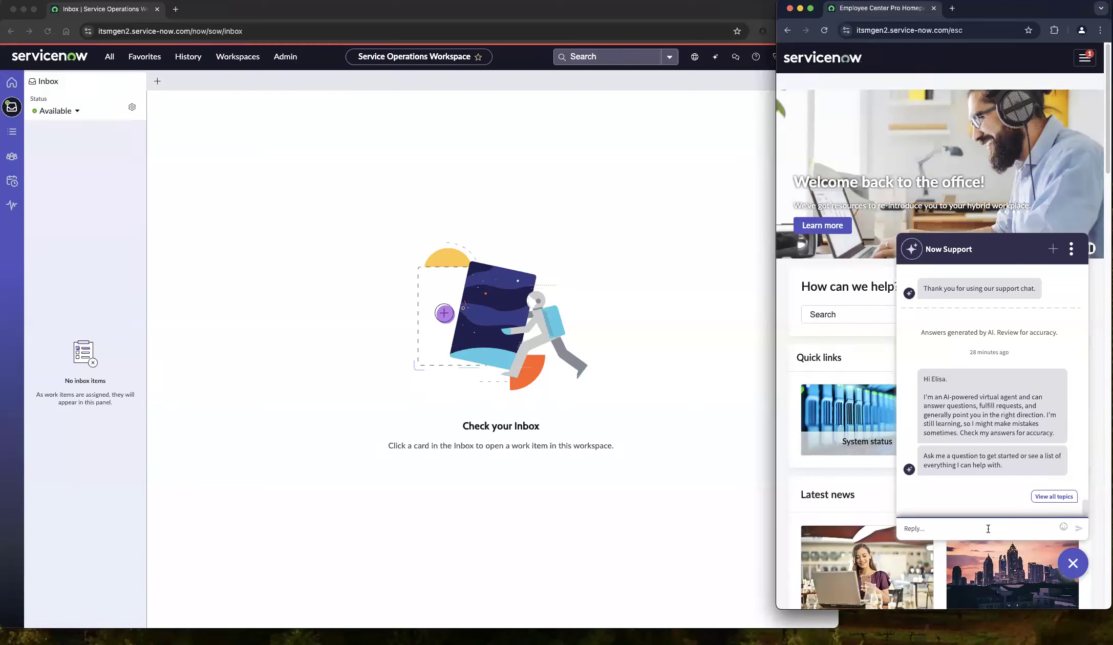
{"action": "type", "text": "my laptop is broken"}
{"action": "key", "text": "Return"}
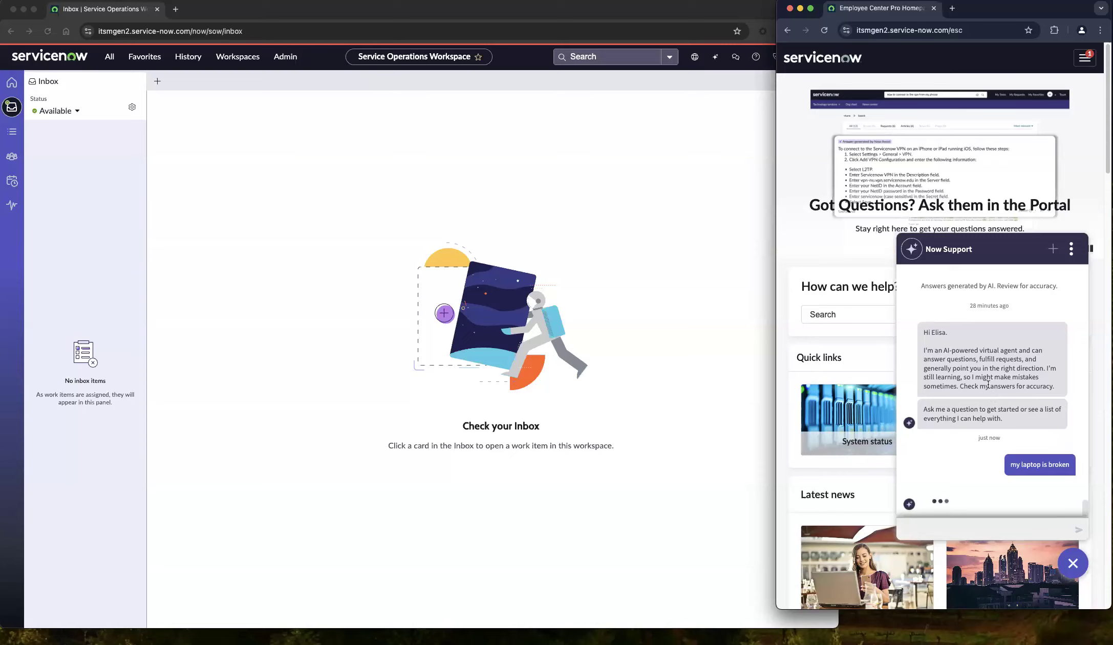
{"action": "scroll", "coordinate": [988, 385], "scroll_direction": "up", "scroll_amount": 1}
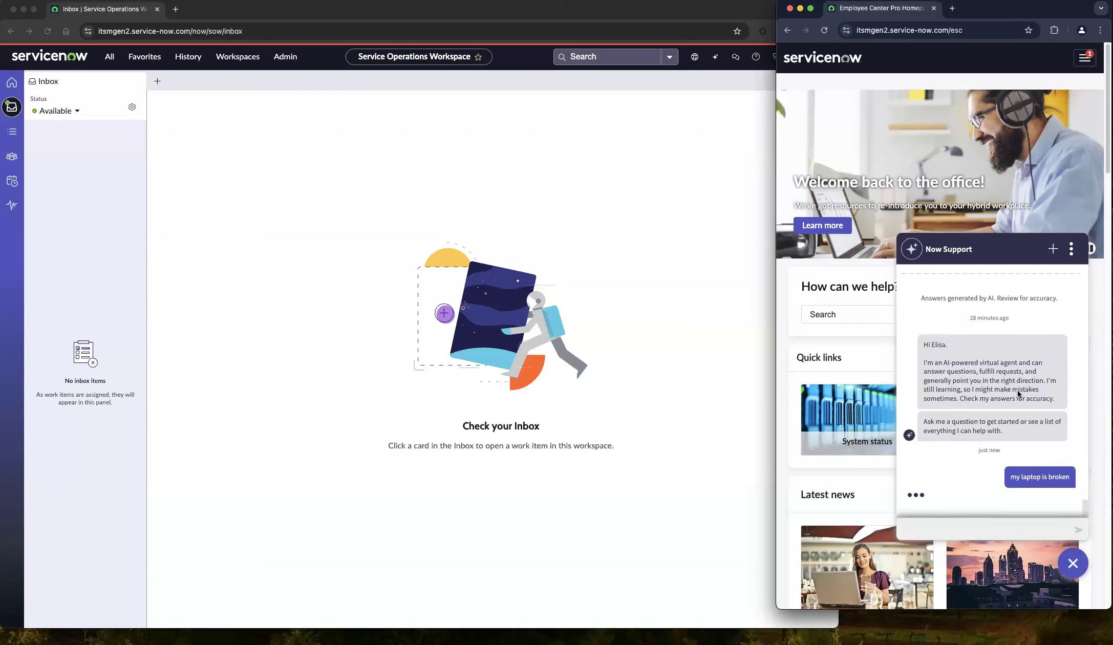
Step: Go through the suggested result cards to the last one, search for more results, and request a chat with a live agent
{"action": "left_click", "coordinate": [1065, 434]}
{"action": "left_click", "coordinate": [1065, 434]}
{"action": "left_click", "coordinate": [1065, 434]}
{"action": "left_click", "coordinate": [1065, 434]}
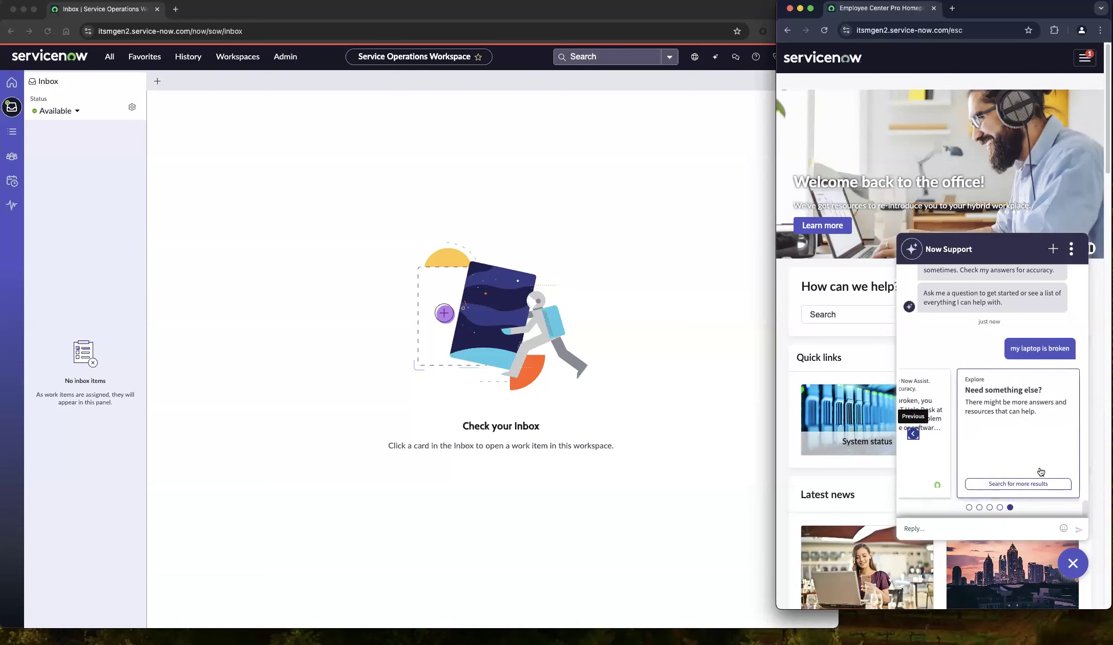
{"action": "left_click", "coordinate": [1032, 486]}
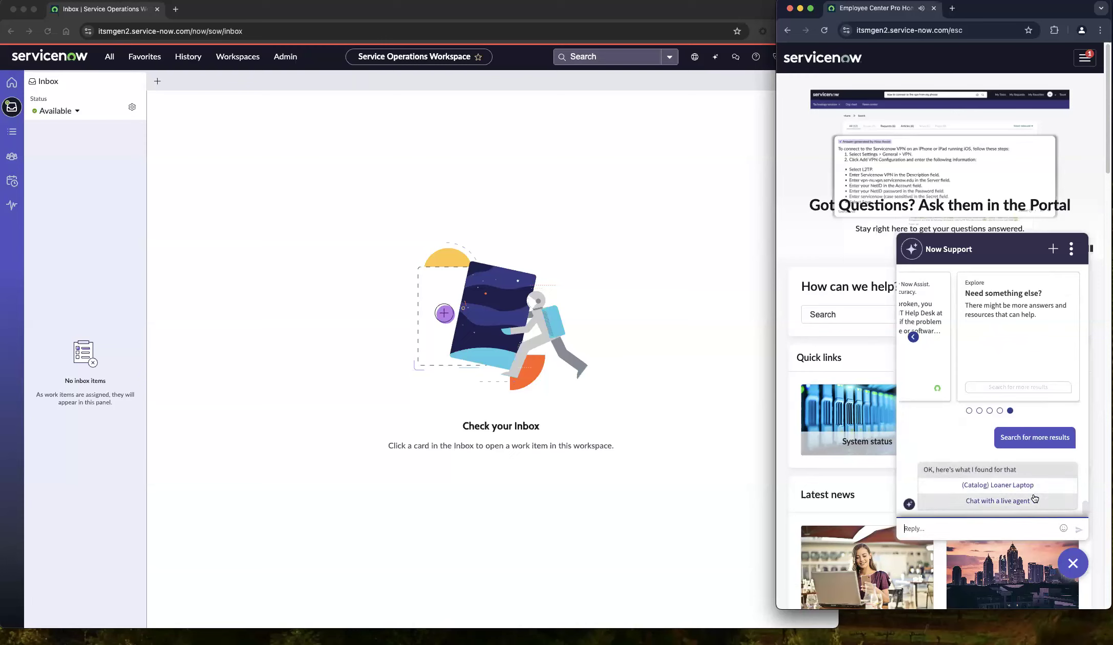
{"action": "left_click", "coordinate": [990, 501]}
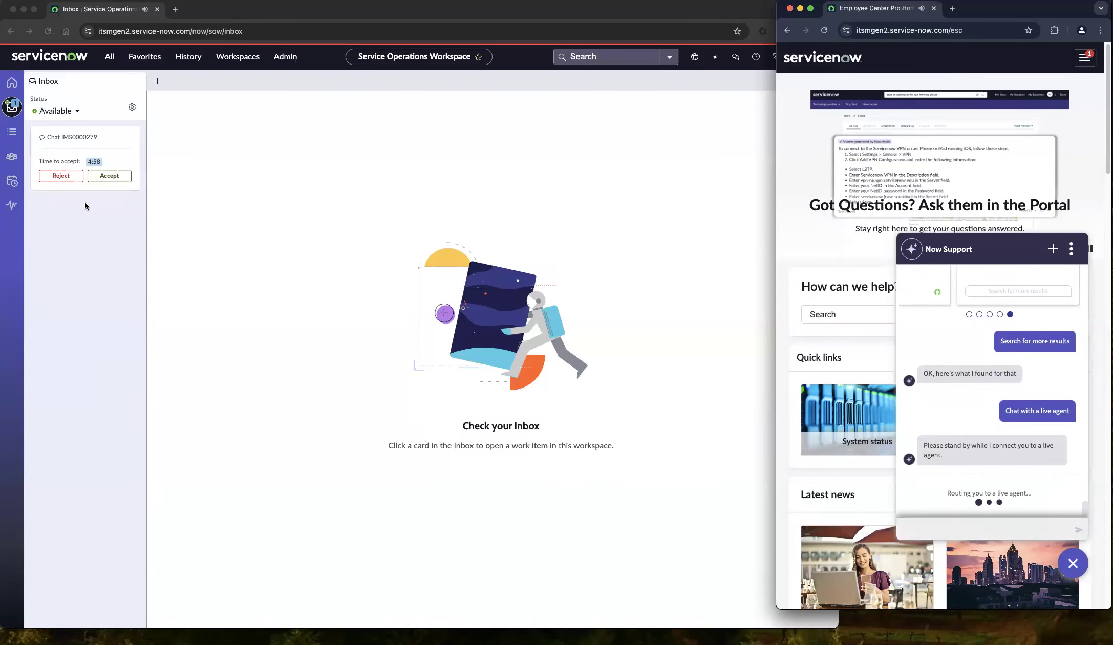
Step: Accept the incoming chat in the agent's inbox and review the requester's earlier conversation with the virtual agent
{"action": "left_click", "coordinate": [107, 176]}
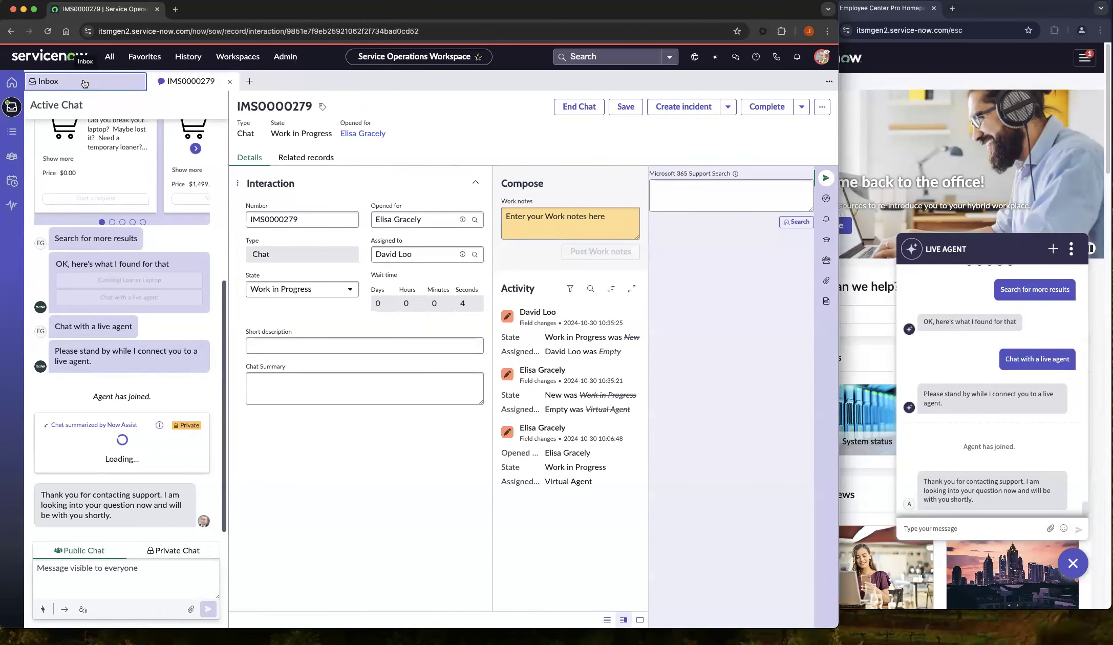
{"action": "scroll", "coordinate": [120, 262], "scroll_direction": "up", "scroll_amount": 5}
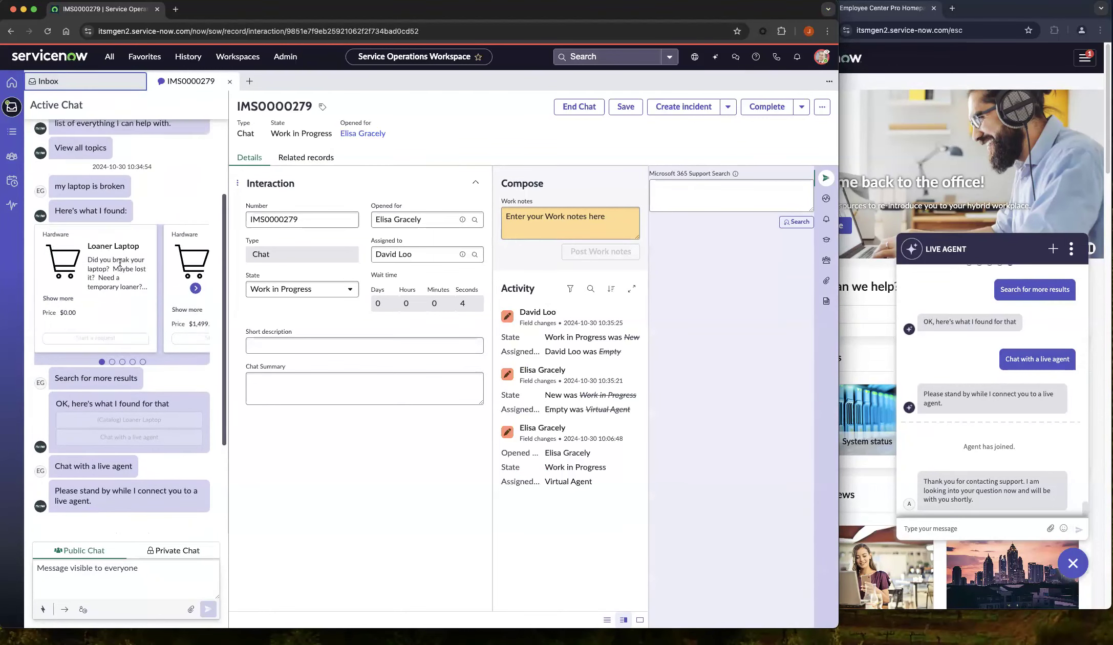
{"action": "scroll", "coordinate": [108, 253], "scroll_direction": "down", "scroll_amount": 3}
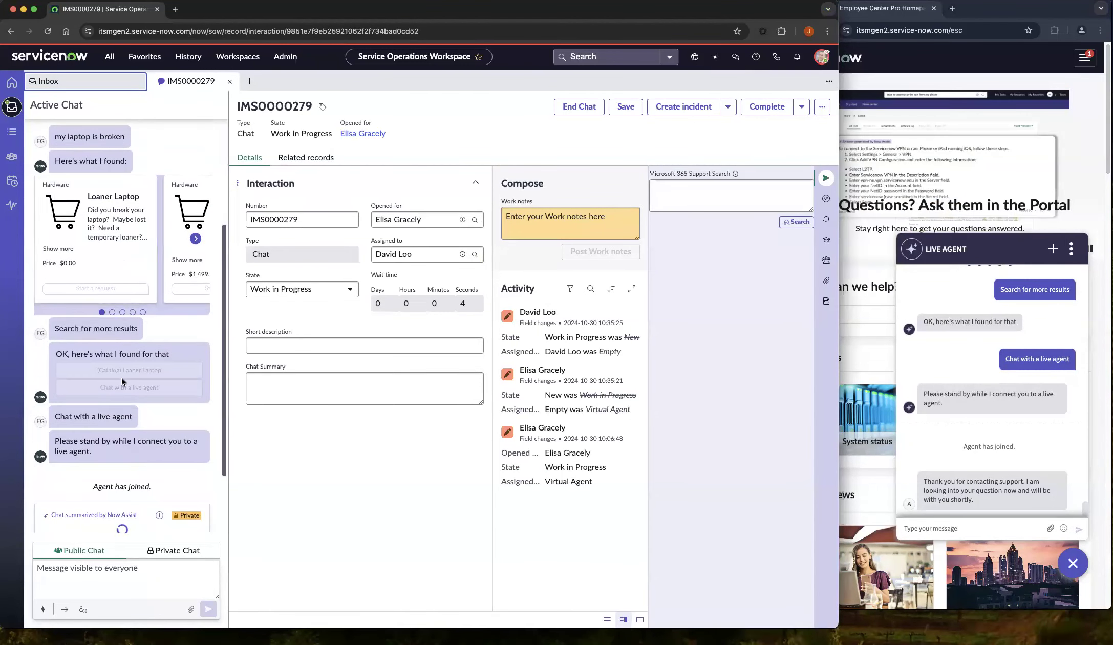
{"action": "scroll", "coordinate": [123, 380], "scroll_direction": "down", "scroll_amount": 2}
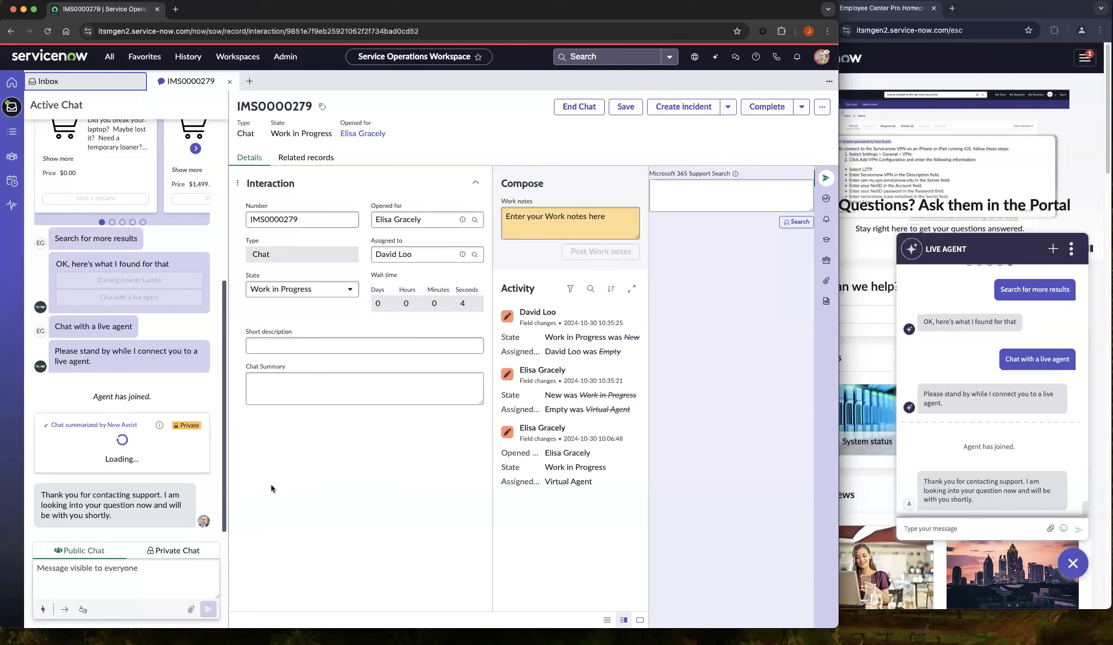
Step: Generate a Now Assist reply recommendation for the public chat message and enlarge its pop-up beside the conversation
{"action": "left_click", "coordinate": [93, 570]}
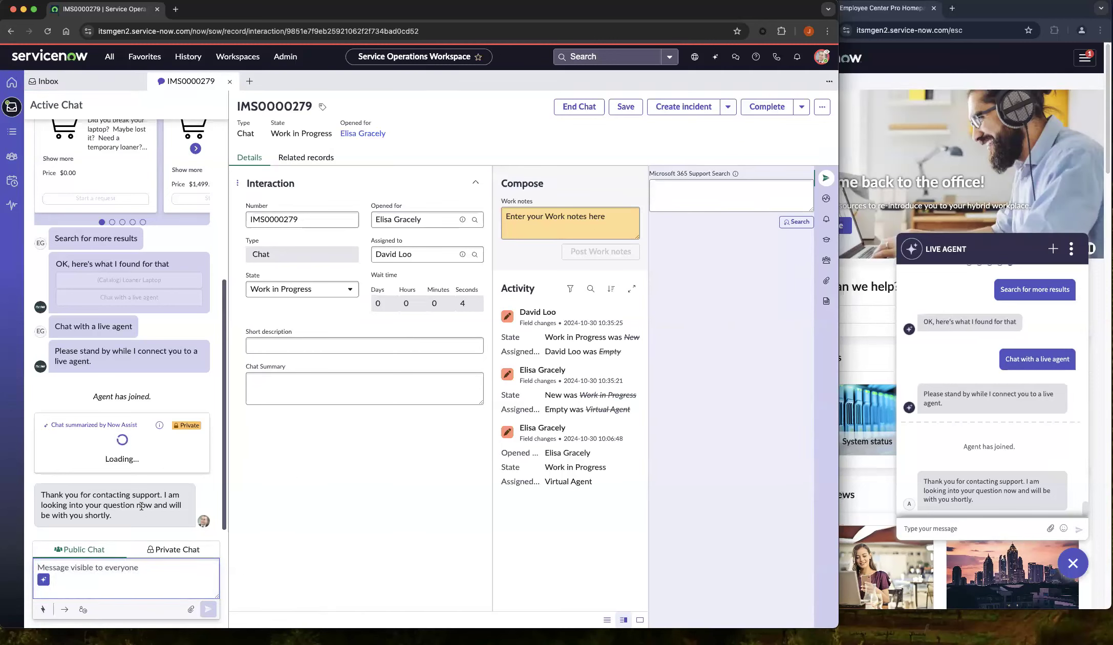
{"action": "left_click", "coordinate": [44, 581]}
{"action": "left_click_drag", "start_coordinate": [315, 354], "coordinate": [248, 353]}
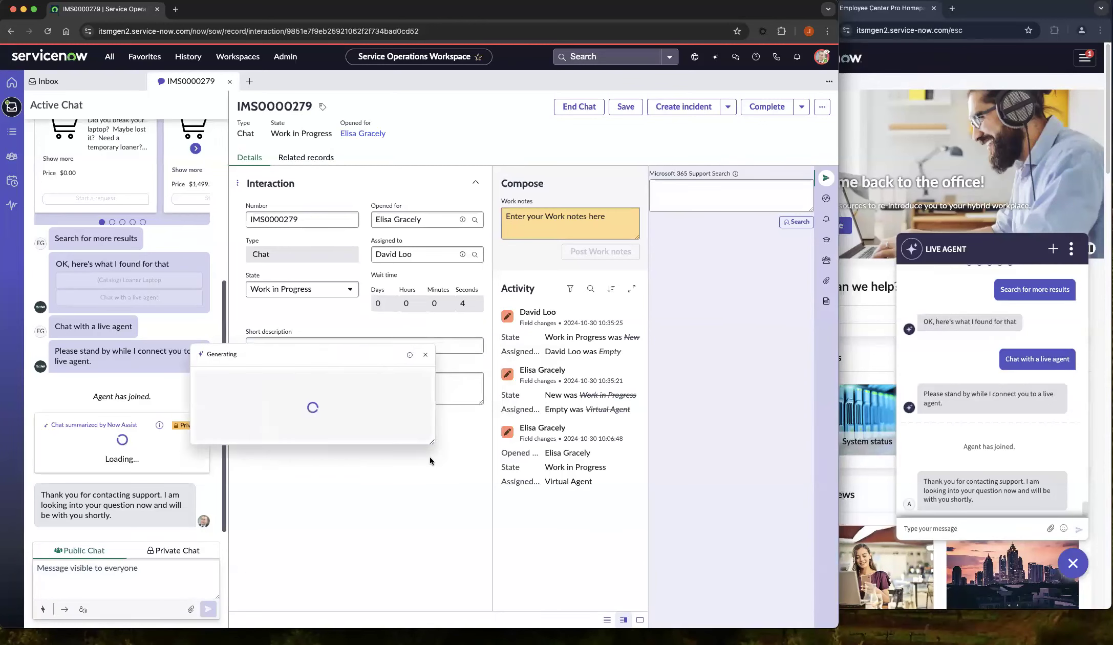
{"action": "left_click_drag", "start_coordinate": [434, 444], "coordinate": [464, 479]}
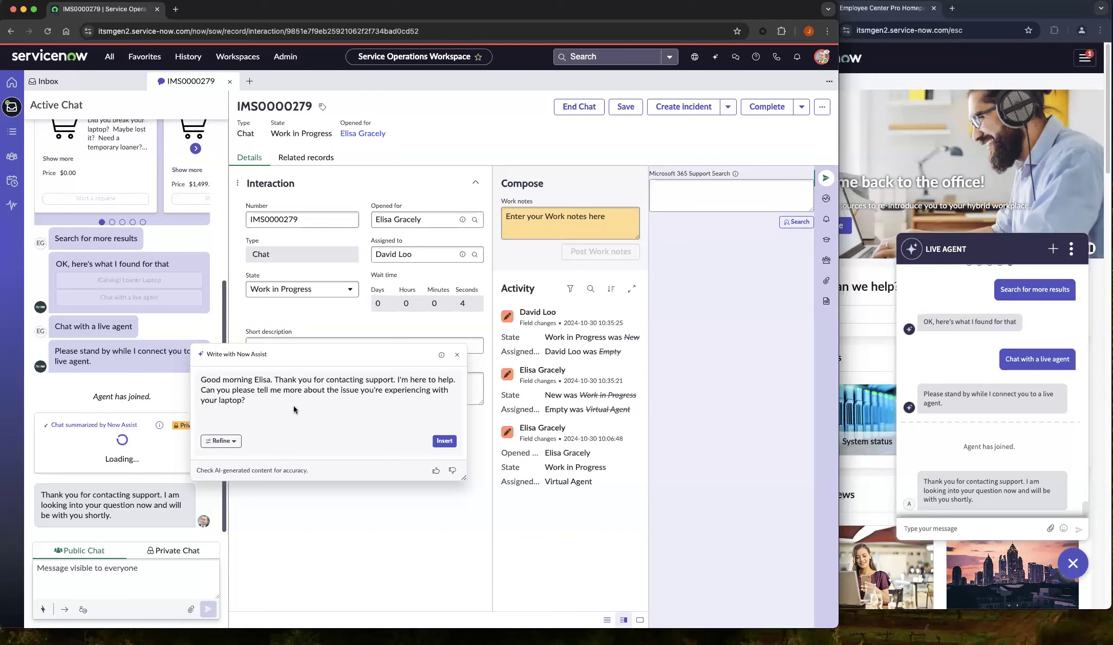
Step: Reposition and resize the Write with Now Assist pop-up, and refine the suggested reply with the Shorten option
{"action": "left_click_drag", "start_coordinate": [301, 356], "coordinate": [320, 342]}
{"action": "mouse_move", "coordinate": [475, 464]}
{"action": "left_mouse_down"}
{"action": "mouse_move", "coordinate": [541, 559]}
{"action": "mouse_move", "coordinate": [452, 476]}
{"action": "mouse_move", "coordinate": [519, 522]}
{"action": "mouse_move", "coordinate": [463, 480]}
{"action": "mouse_move", "coordinate": [437, 477]}
{"action": "mouse_move", "coordinate": [470, 483]}
{"action": "mouse_move", "coordinate": [461, 466]}
{"action": "left_mouse_up"}
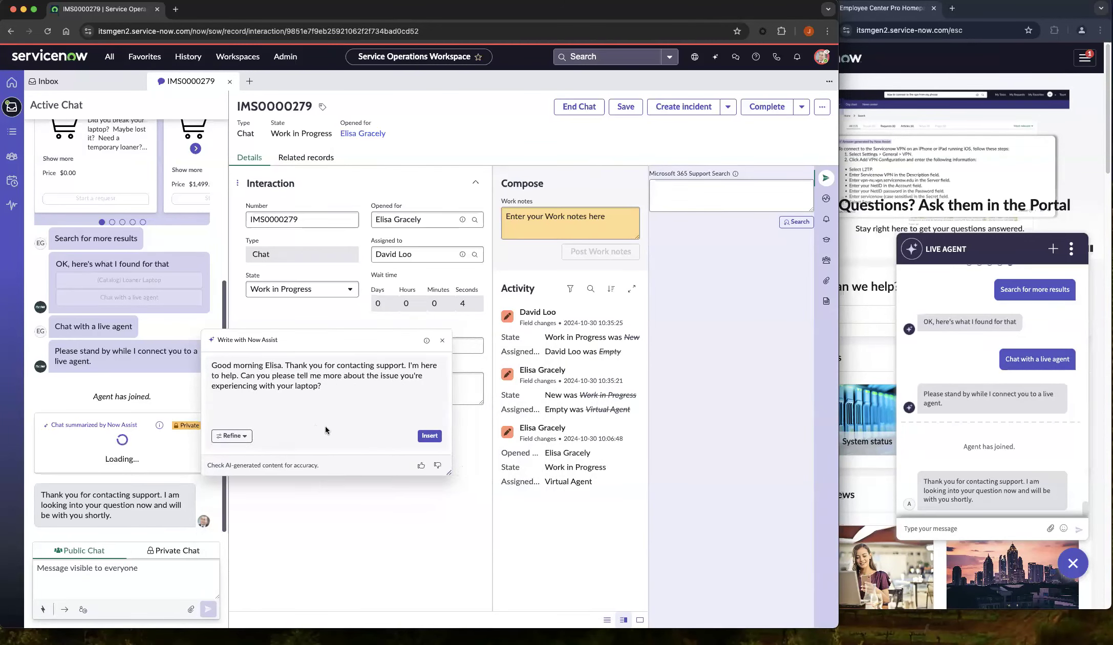
{"action": "left_click", "coordinate": [244, 436]}
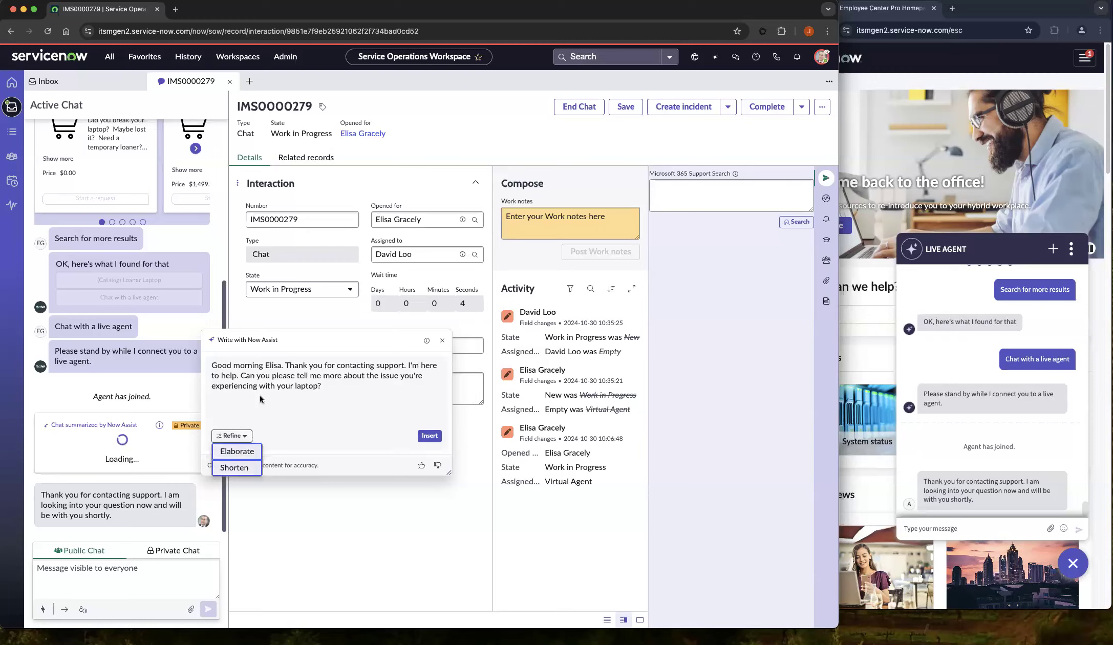
{"action": "left_click", "coordinate": [235, 468]}
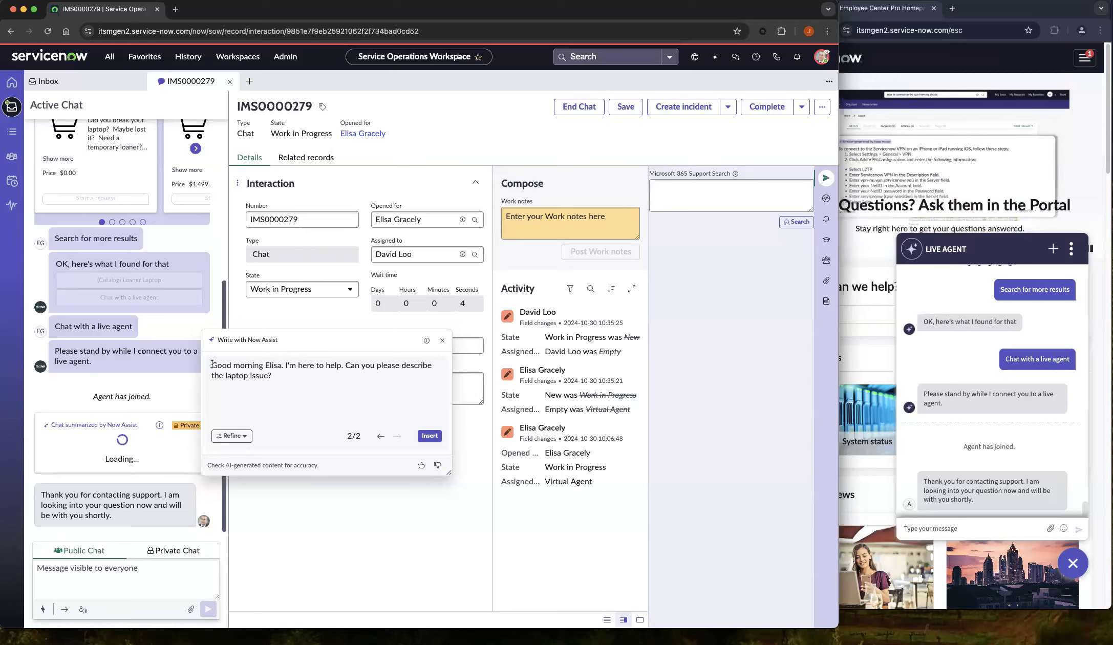
Step: Compare the shortened reply with the original suggestion in the Write with Now Assist pop-up and return to the first version
{"action": "left_click_drag", "start_coordinate": [215, 365], "coordinate": [296, 374]}
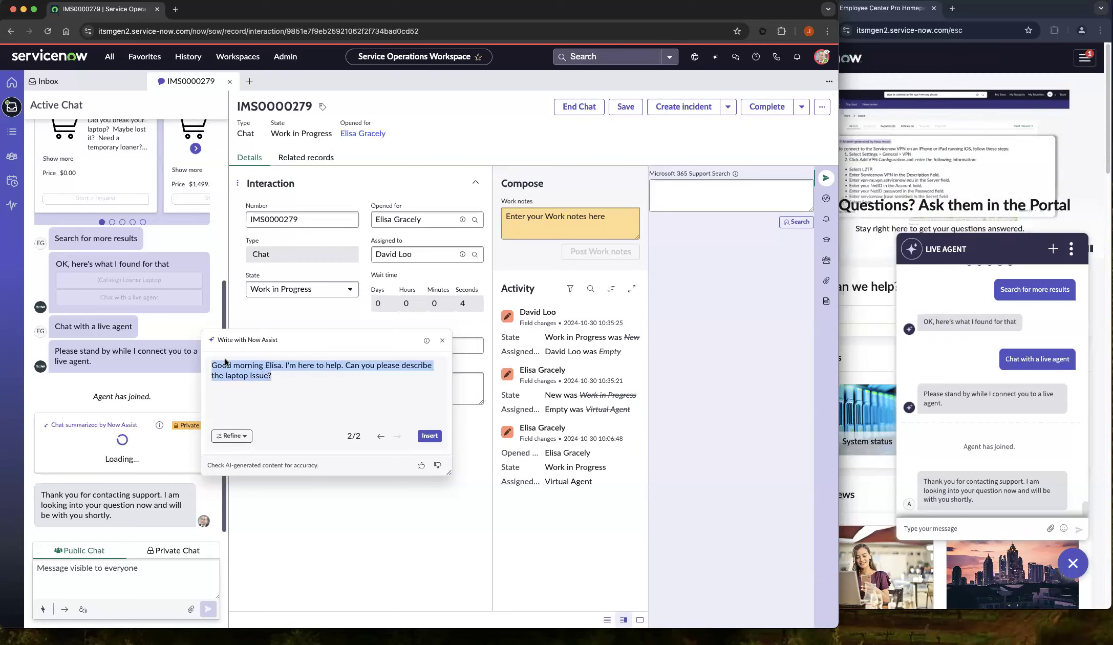
{"action": "left_click", "coordinate": [275, 376]}
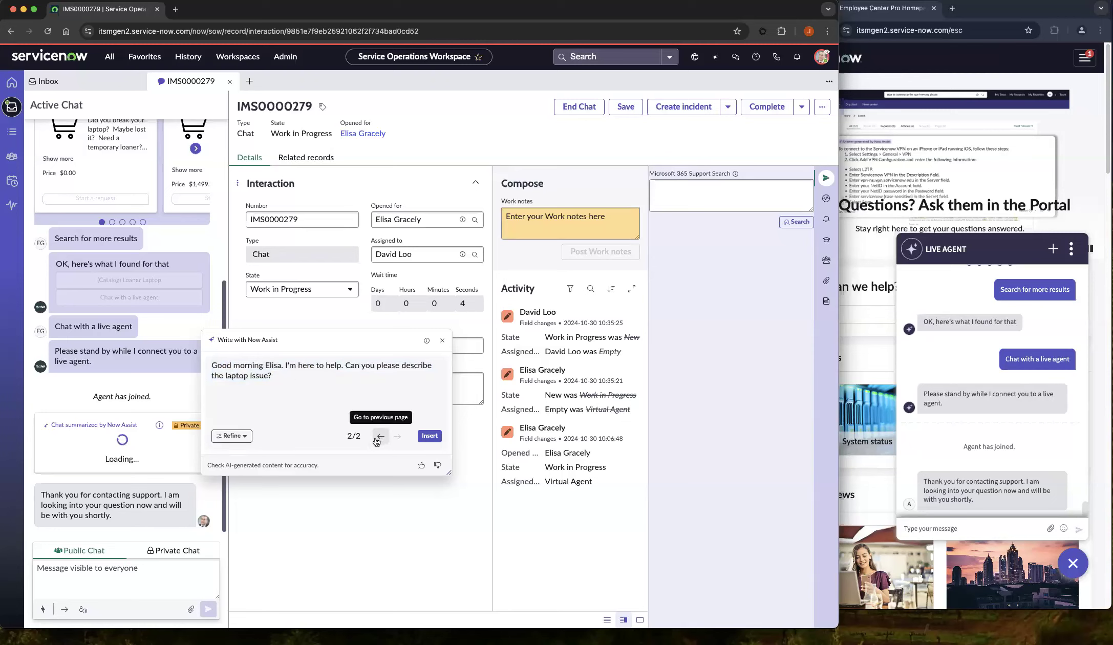
{"action": "left_click", "coordinate": [380, 437]}
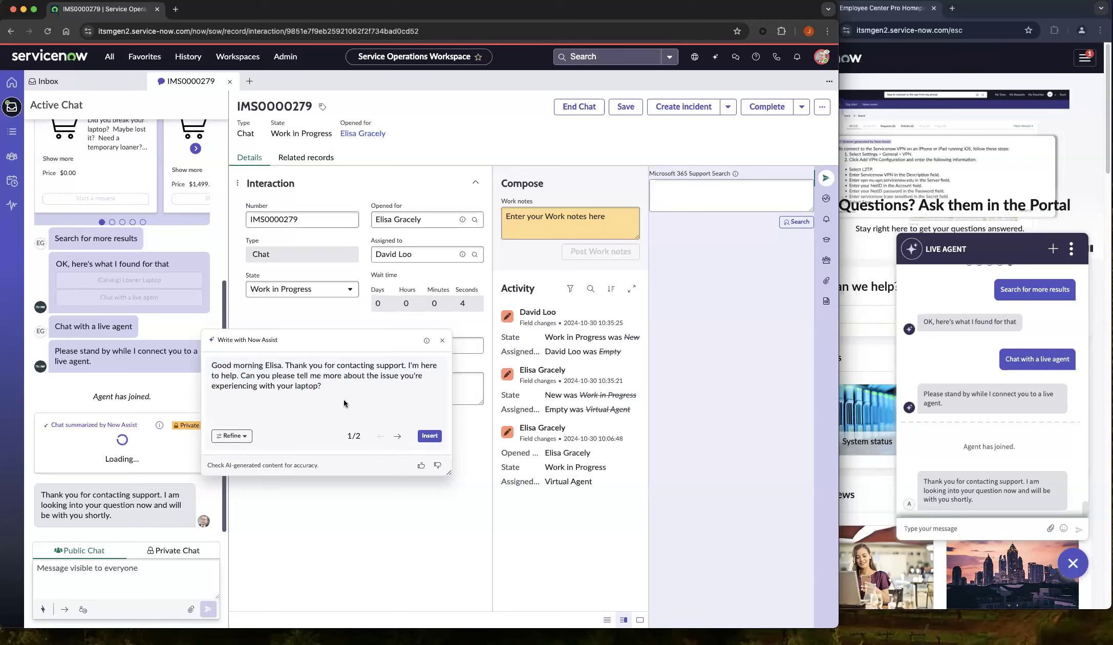
{"action": "left_click", "coordinate": [398, 436]}
{"action": "left_click", "coordinate": [381, 436]}
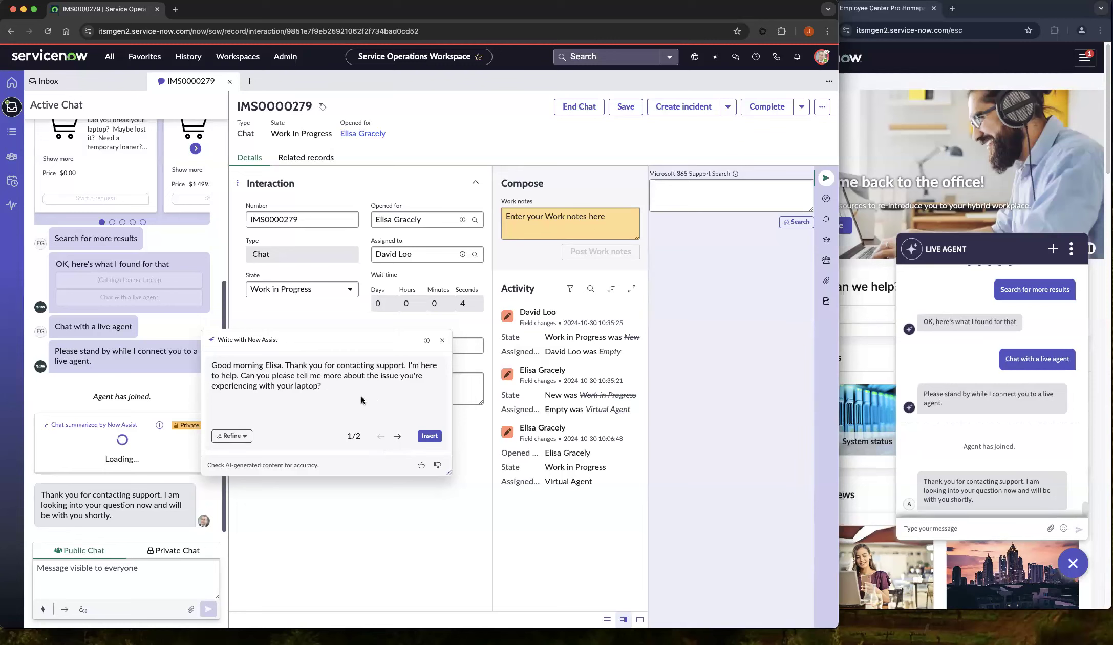
Step: Rate the original suggested reply as helpful, then insert it into the public chat and send it
{"action": "left_click", "coordinate": [424, 466]}
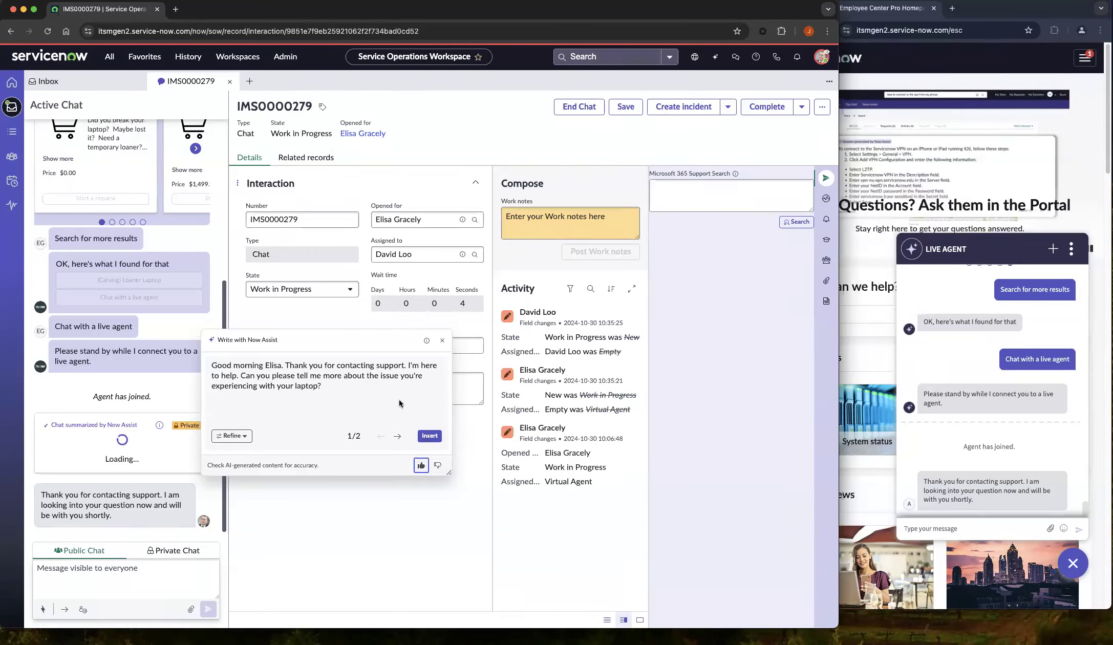
{"action": "left_click", "coordinate": [430, 435]}
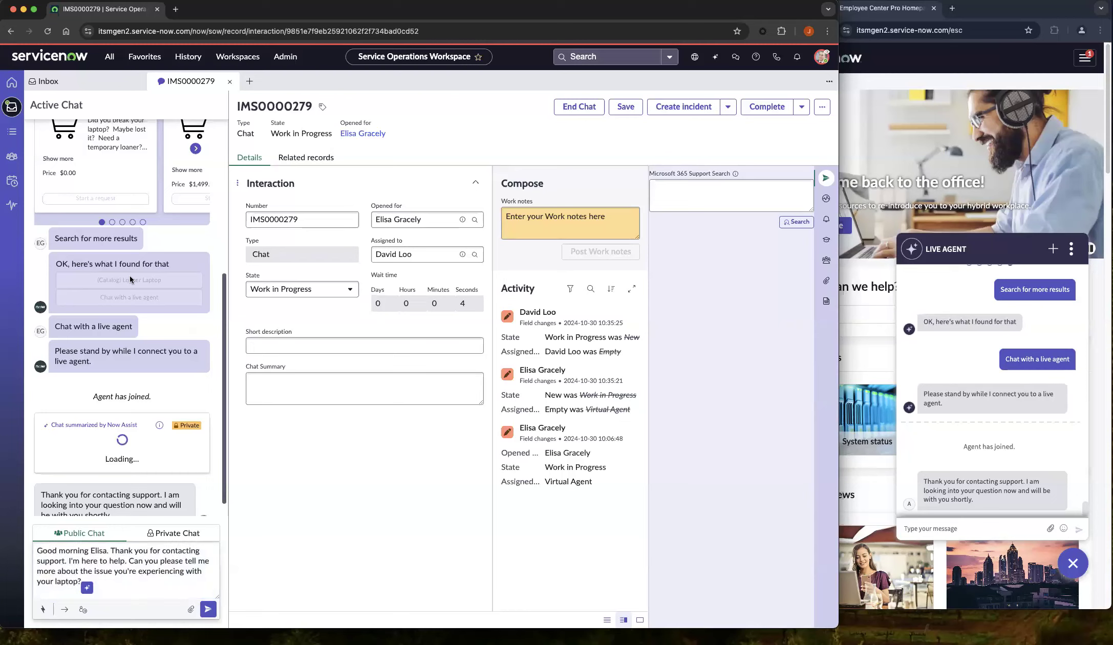
{"action": "left_click", "coordinate": [208, 609]}
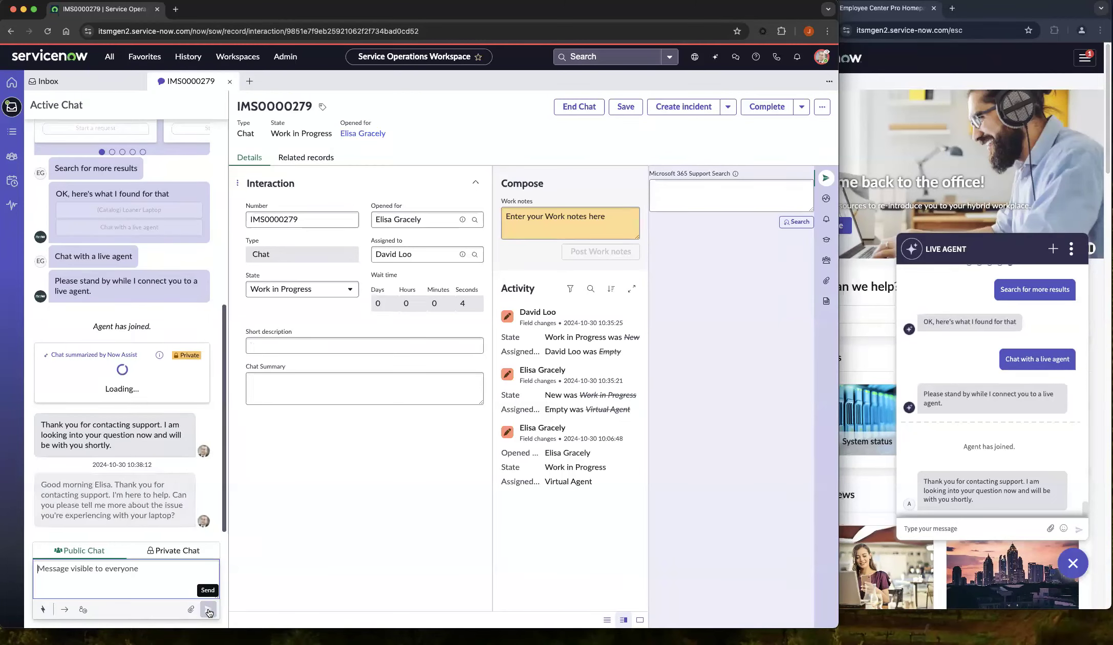
Step: Reply as the requester in the portal chat with "yea it seems to be freezing a lot and I get a blue screen often"
{"action": "left_click", "coordinate": [985, 532]}
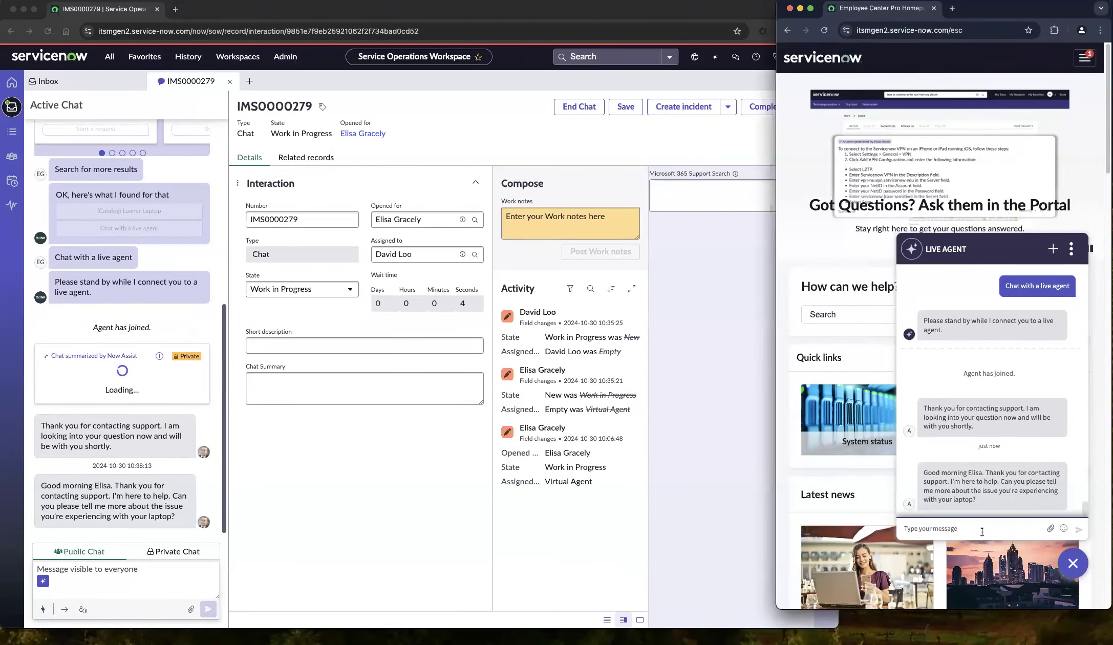
{"action": "type", "text": "yea it see"}
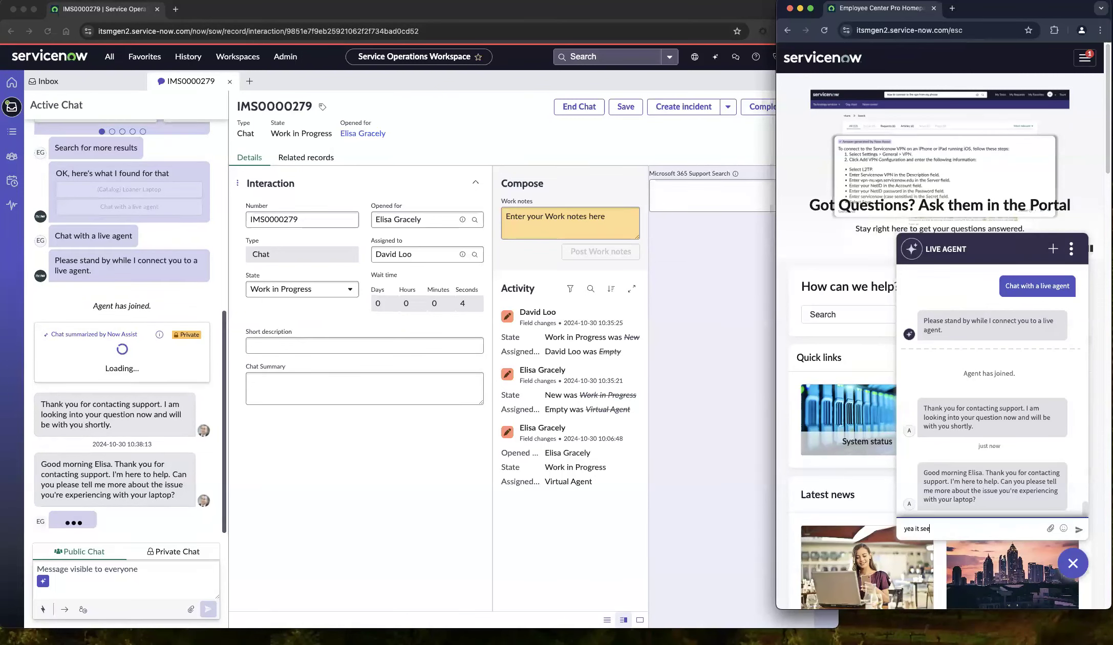
{"action": "type", "text": "ms to be freezing a lot and I get a bl"}
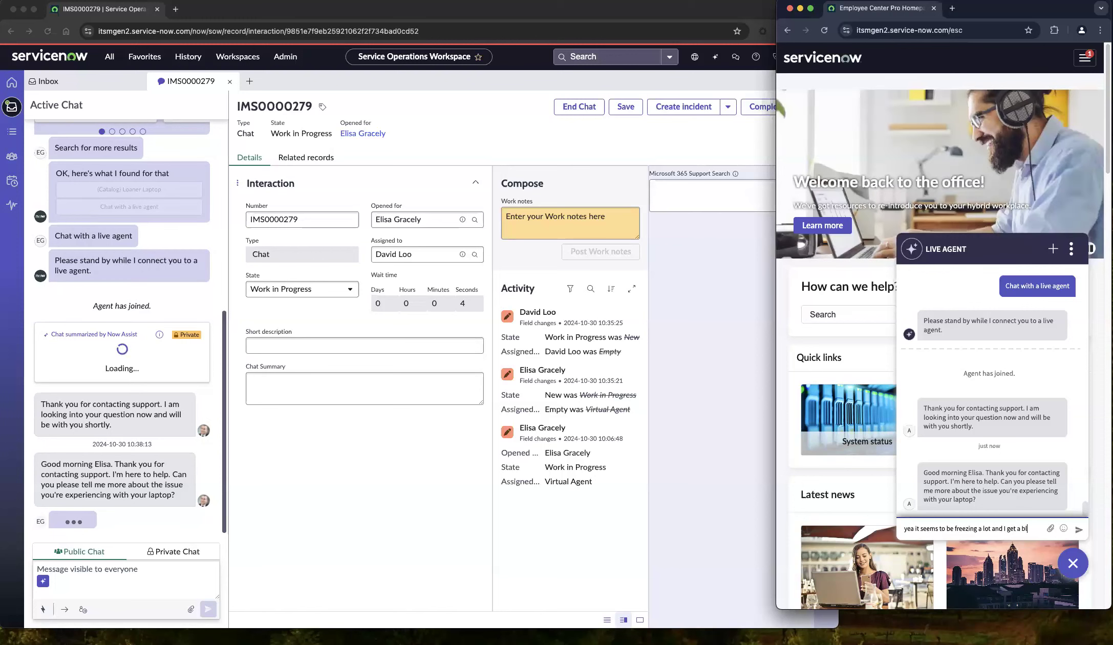
{"action": "type", "text": "ue screen often"}
{"action": "key", "text": "Return"}
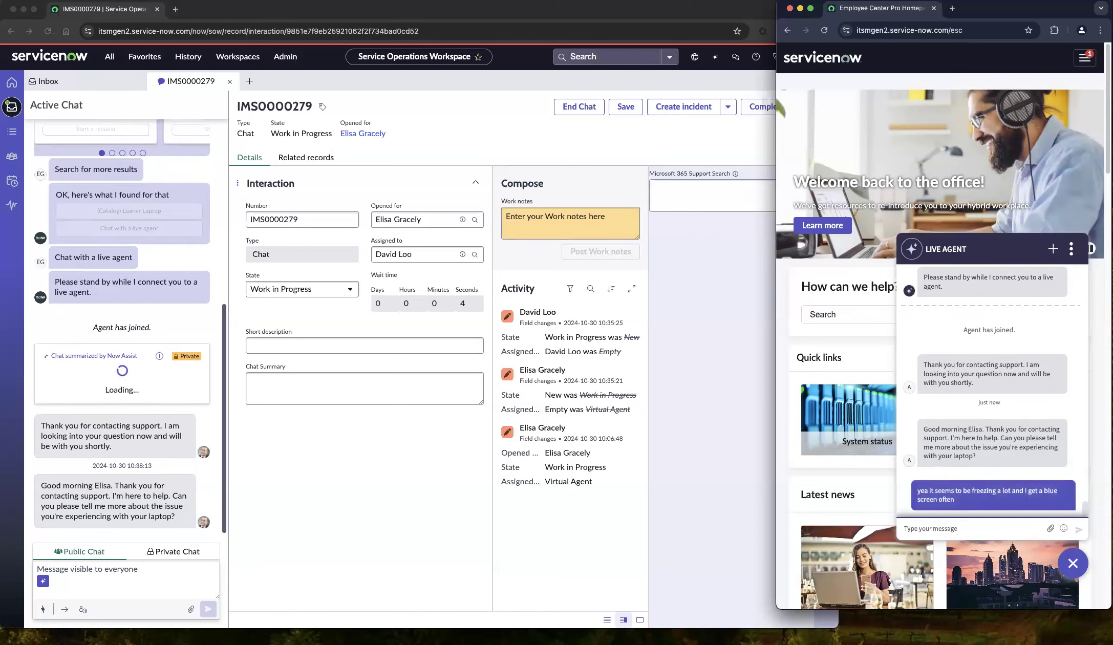
Step: Draft the agent's public reply "Ok, it looks like you might be eligible for a new laptop." and expand it with Now Assist's Elaborate option
{"action": "left_click", "coordinate": [102, 572]}
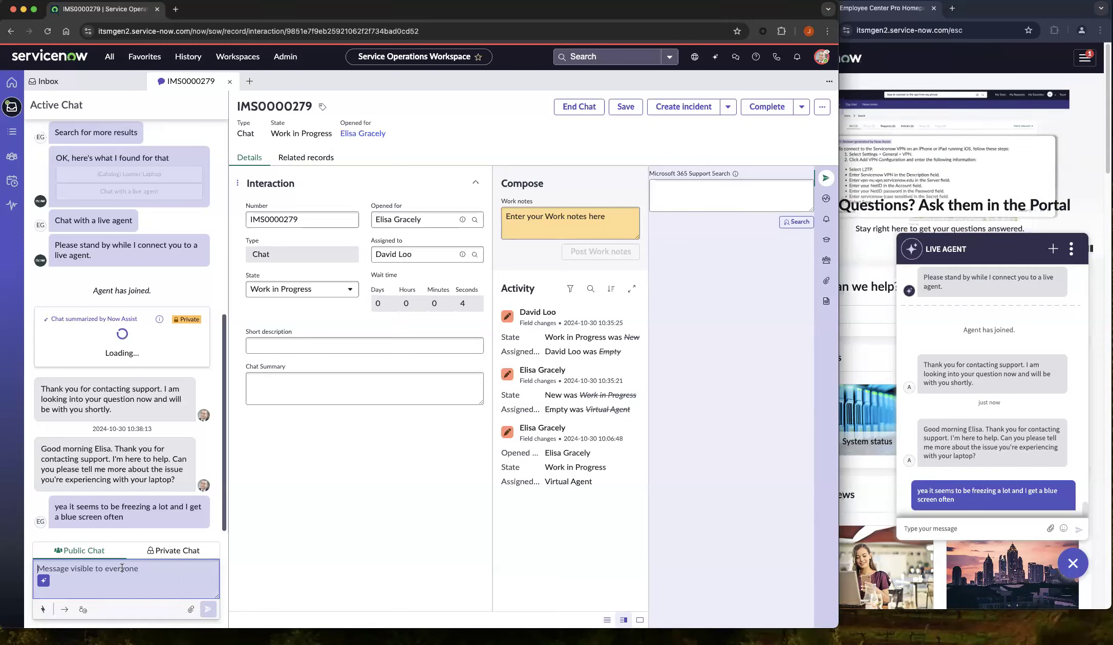
{"action": "type", "text": "Ok, "}
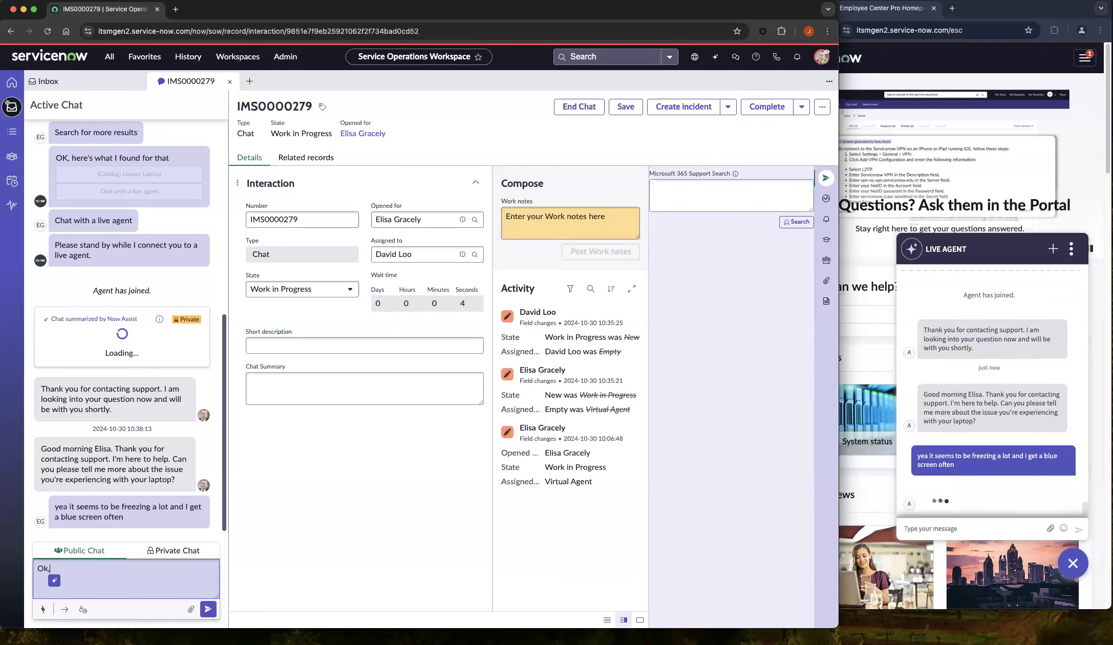
{"action": "type", "text": "it looks like "}
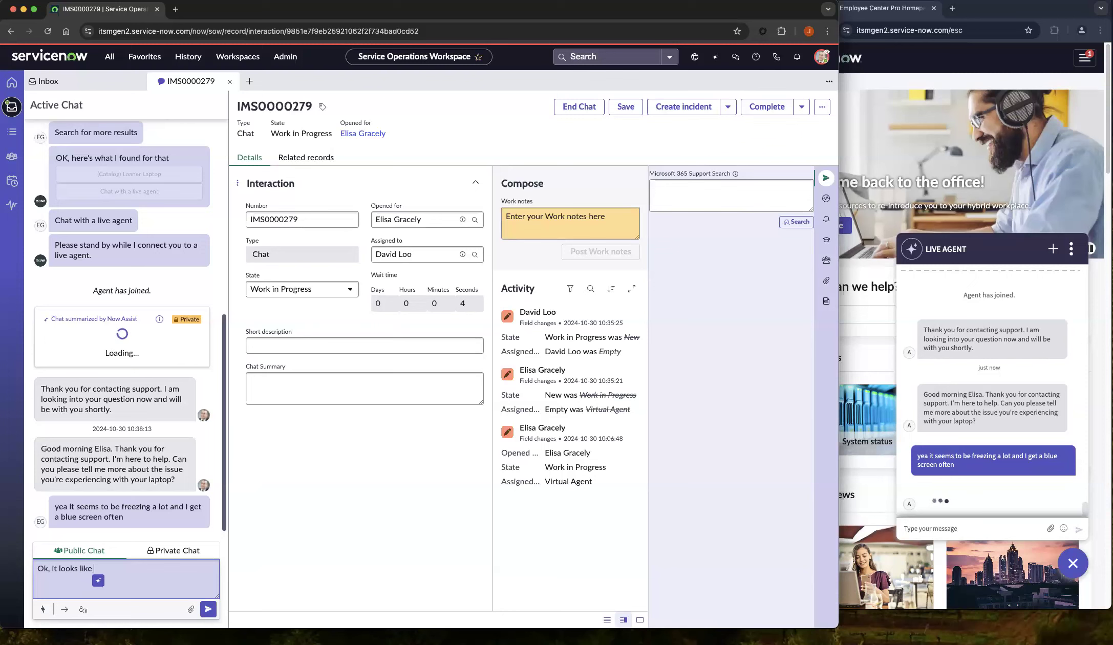
{"action": "type", "text": "you might be eligible for a new laptop"}
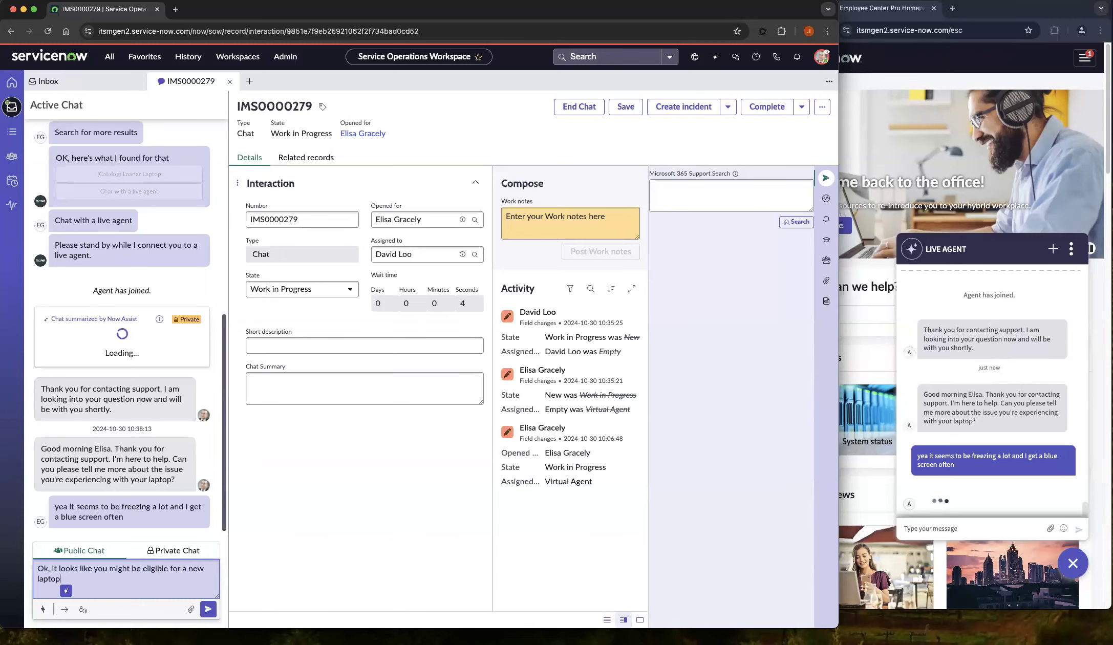
{"action": "left_click", "coordinate": [67, 592]}
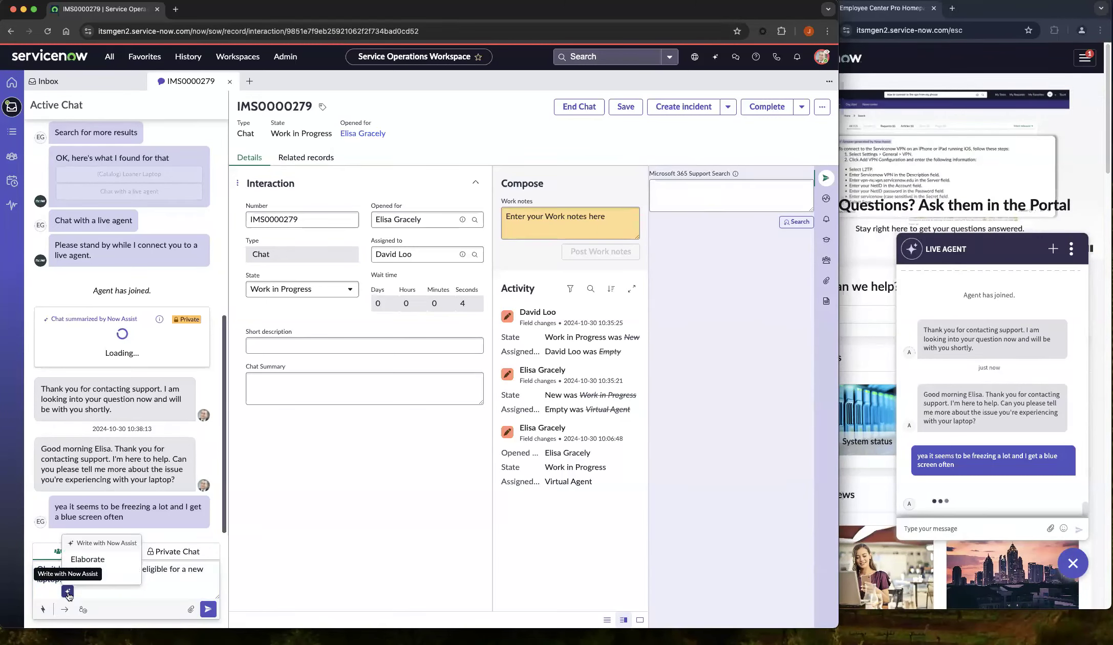
{"action": "left_click", "coordinate": [93, 560]}
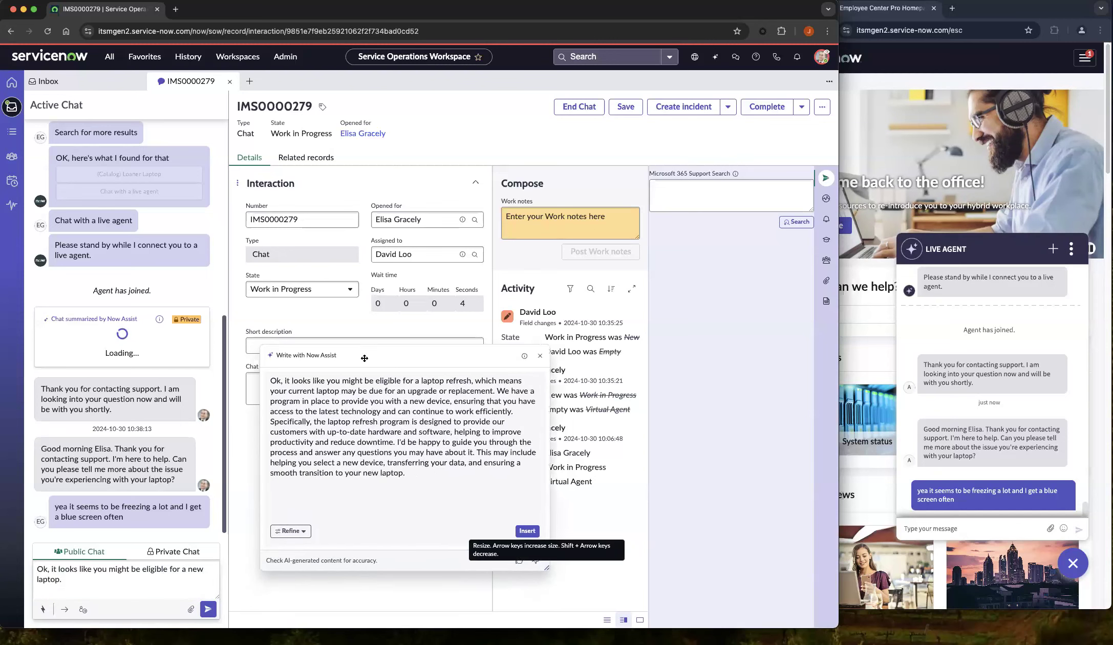
Step: Insert the elaborated laptop refresh reply into the public chat, read it through to the end, and send it
{"action": "left_click_drag", "start_coordinate": [364, 354], "coordinate": [318, 331]}
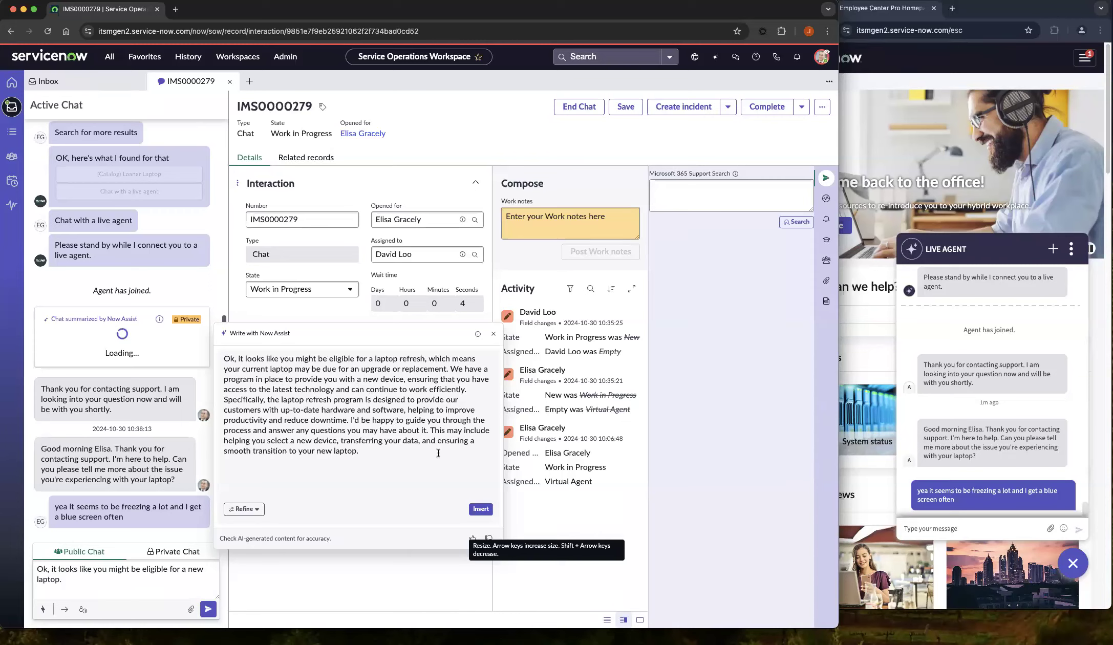
{"action": "left_click", "coordinate": [480, 509]}
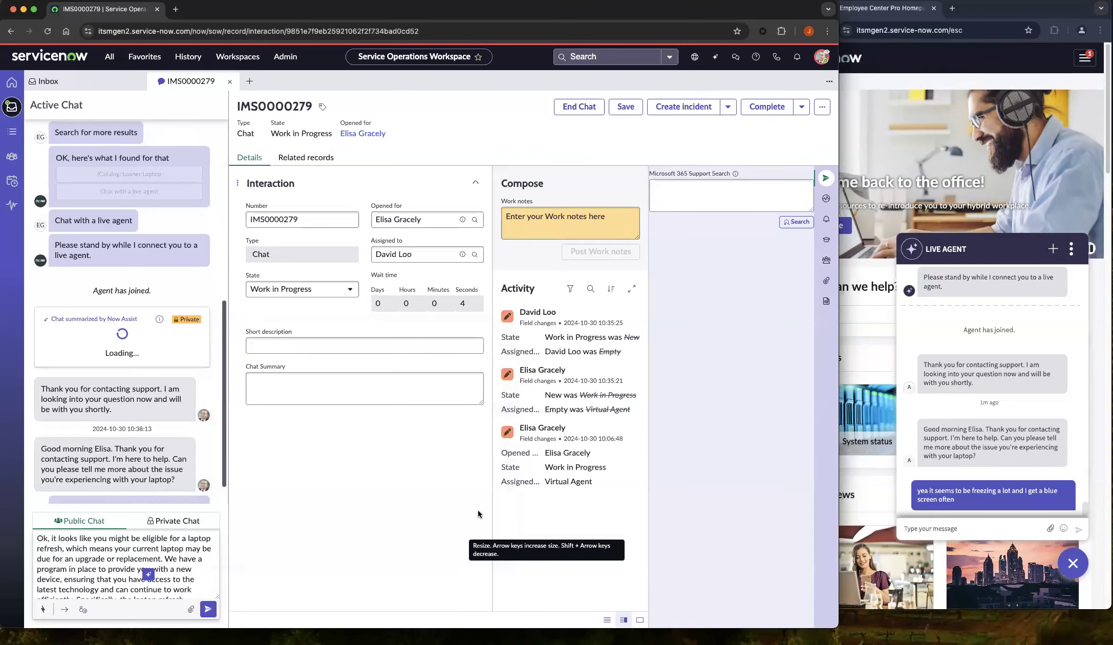
{"action": "scroll", "coordinate": [75, 562], "scroll_direction": "down", "scroll_amount": 1}
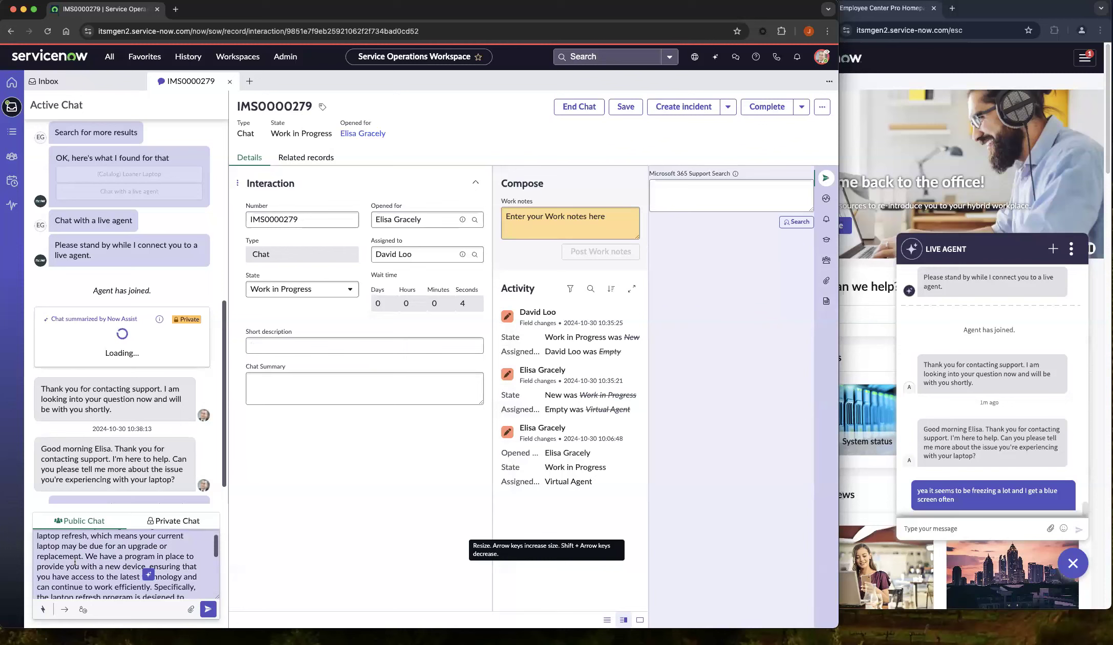
{"action": "scroll", "coordinate": [75, 561], "scroll_direction": "down", "scroll_amount": 3}
{"action": "scroll", "coordinate": [74, 561], "scroll_direction": "down", "scroll_amount": 2}
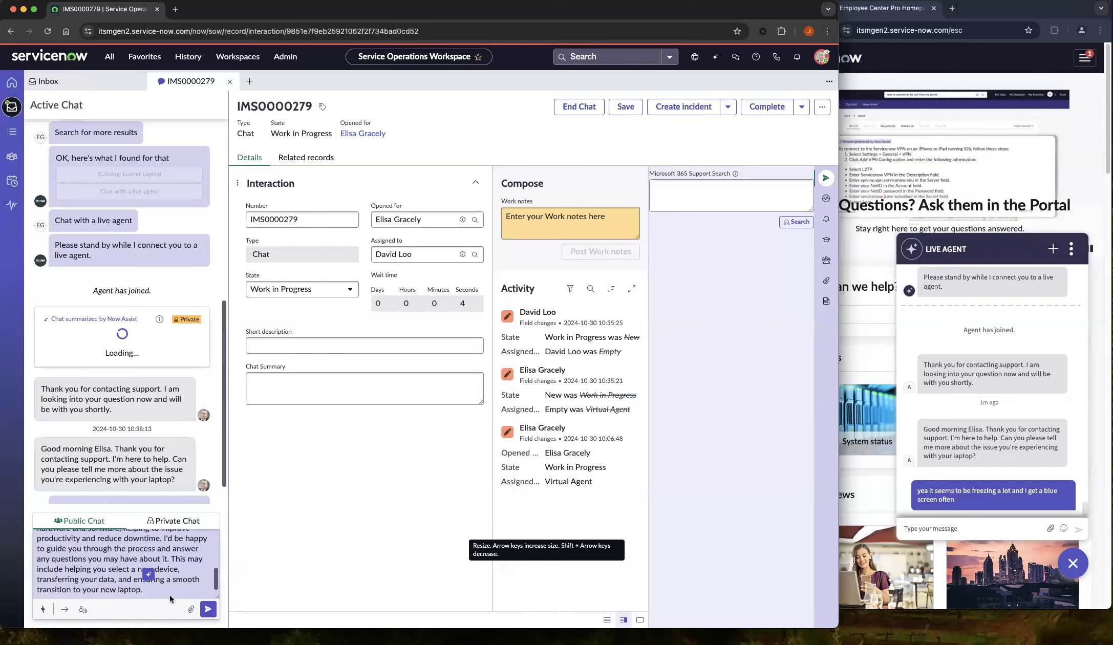
{"action": "left_click", "coordinate": [206, 610]}
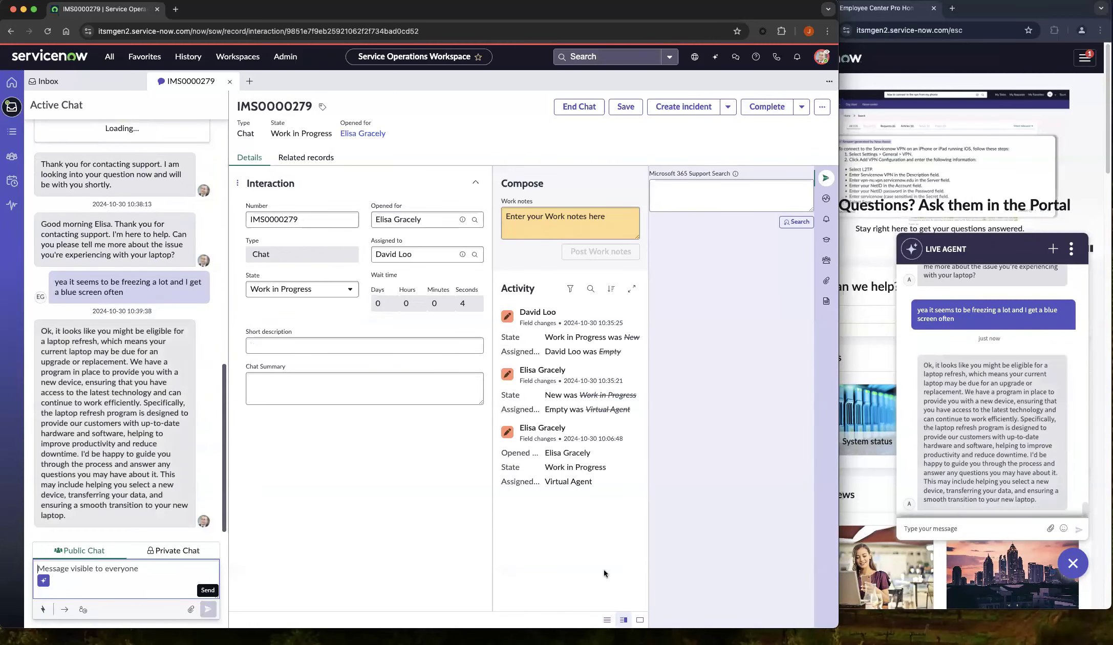
Step: Answer the laptop refresh message as the requester in the portal chat with "thats great."
{"action": "left_click", "coordinate": [961, 527]}
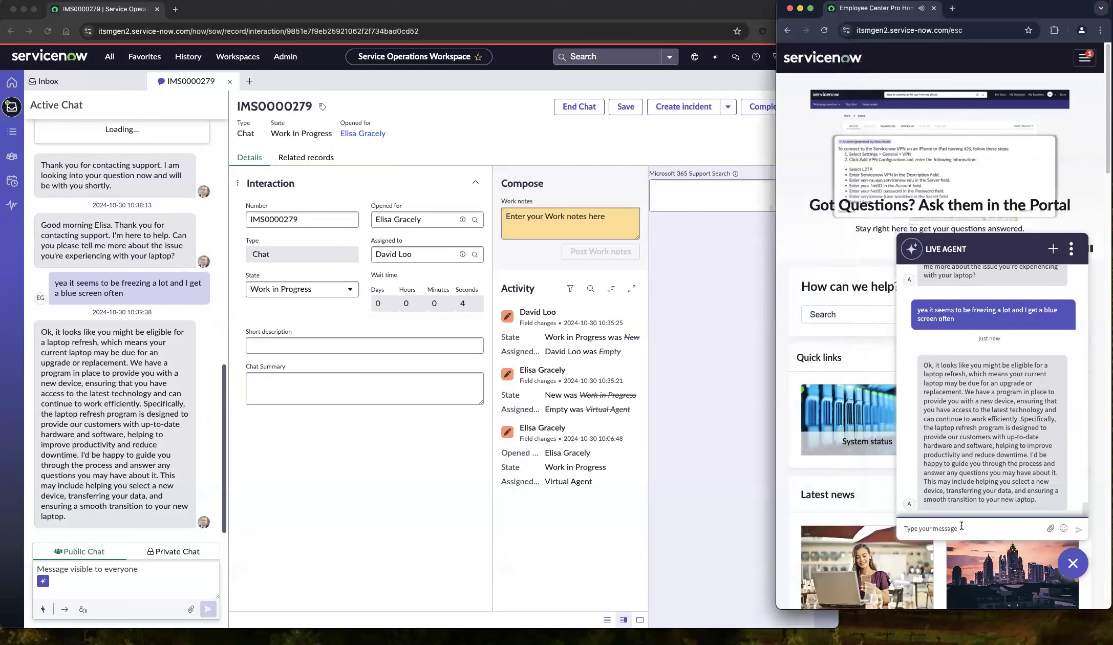
{"action": "type", "text": "tha"}
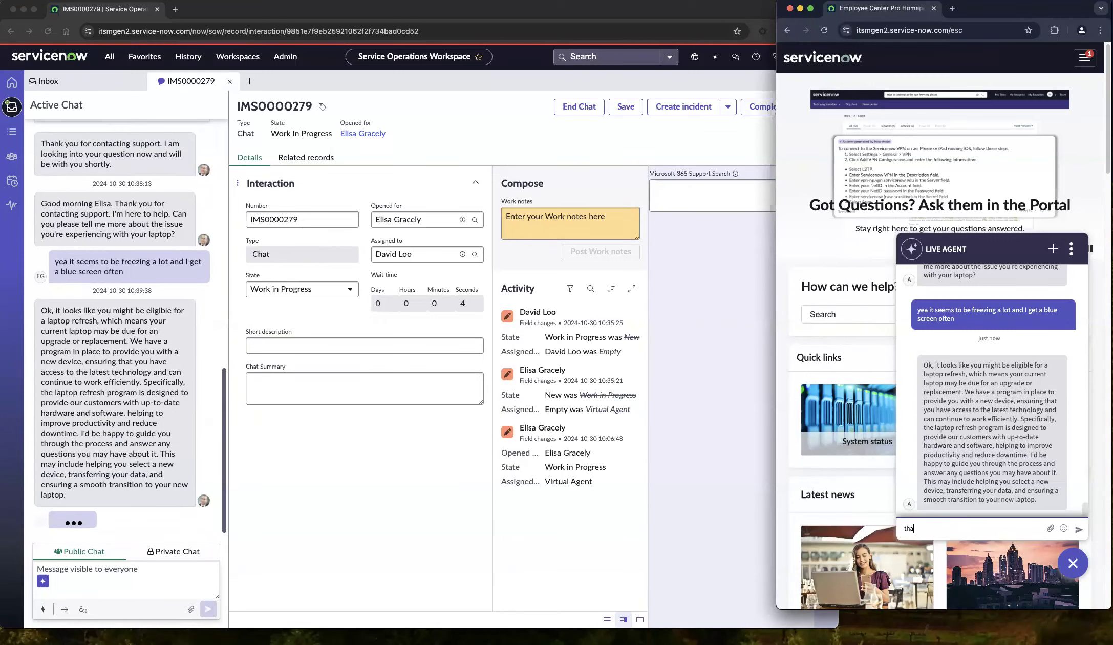
{"action": "type", "text": "ts great."}
{"action": "key", "text": "Return"}
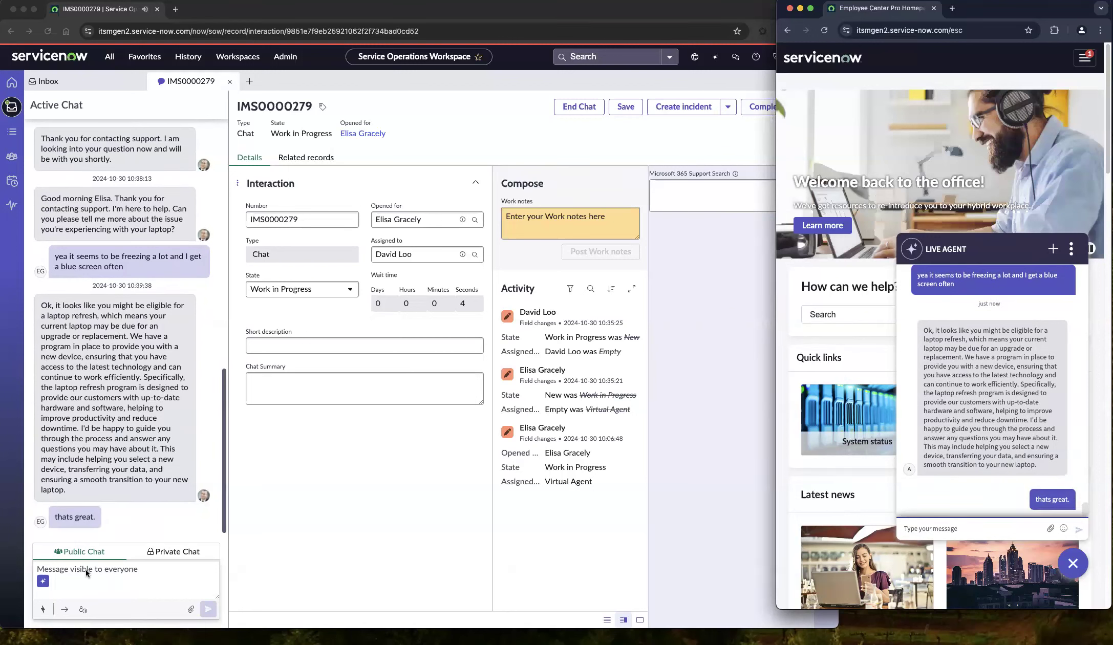
Step: Send the requester the public agent message "I've gone ahead and submitted this request for you."
{"action": "left_click", "coordinate": [87, 570]}
{"action": "type", "text": "I've gone ahead and "}
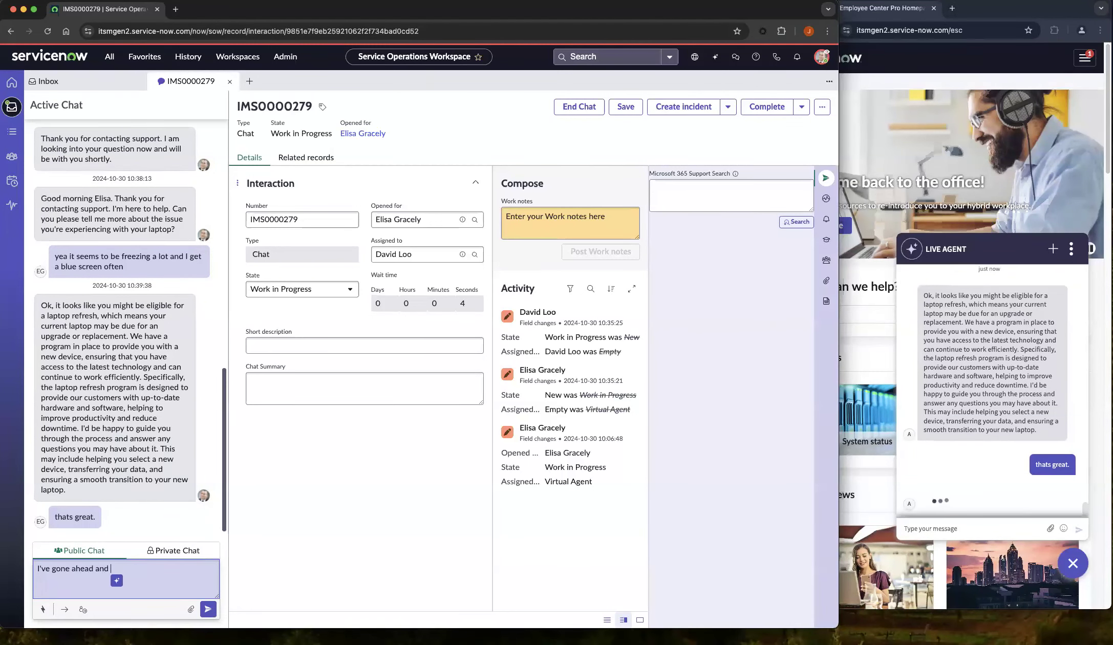
{"action": "type", "text": "submitted this "}
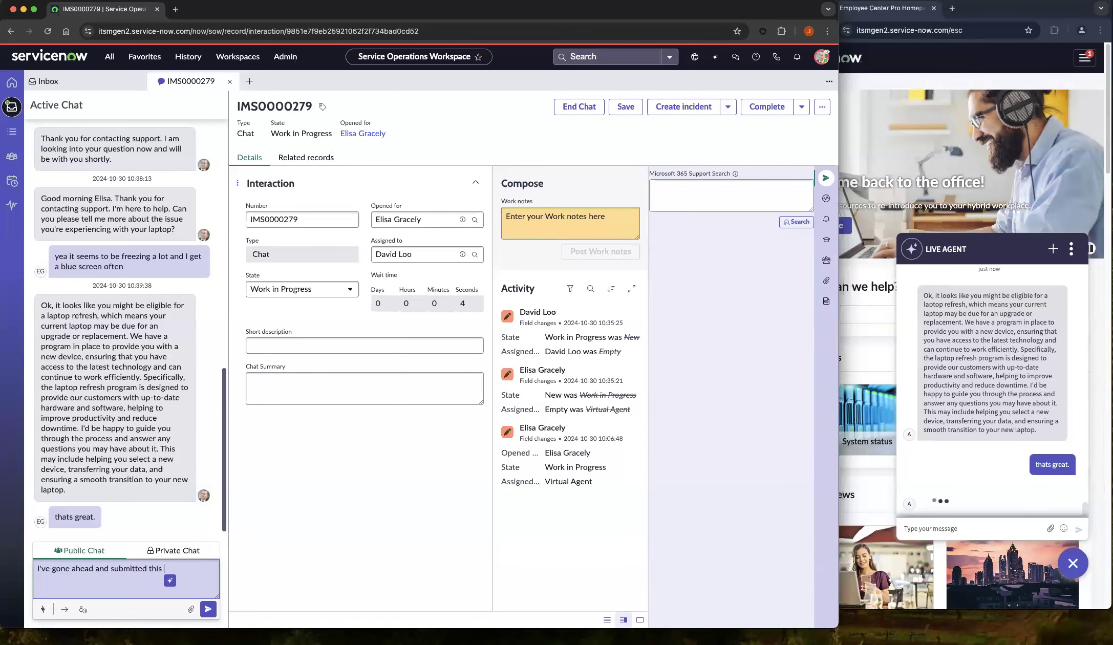
{"action": "type", "text": "request for you."}
{"action": "key", "text": "Return"}
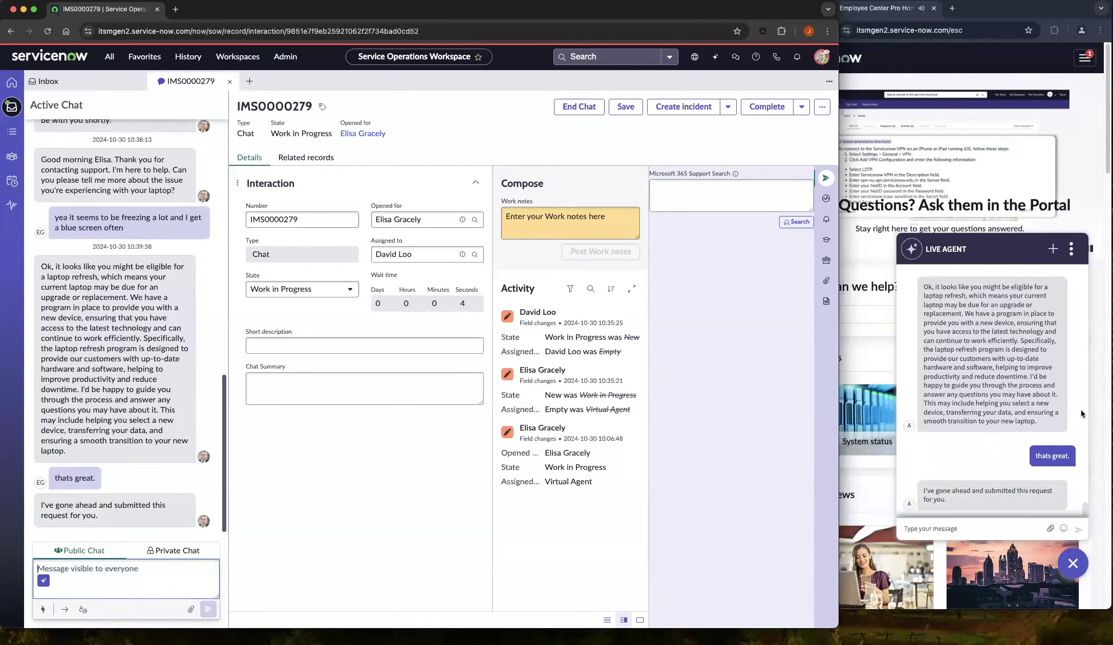
Step: Acknowledge the submitted request as the requester in the portal chat with "thanks so much"
{"action": "left_click", "coordinate": [970, 529]}
{"action": "type", "text": "thanks so much"}
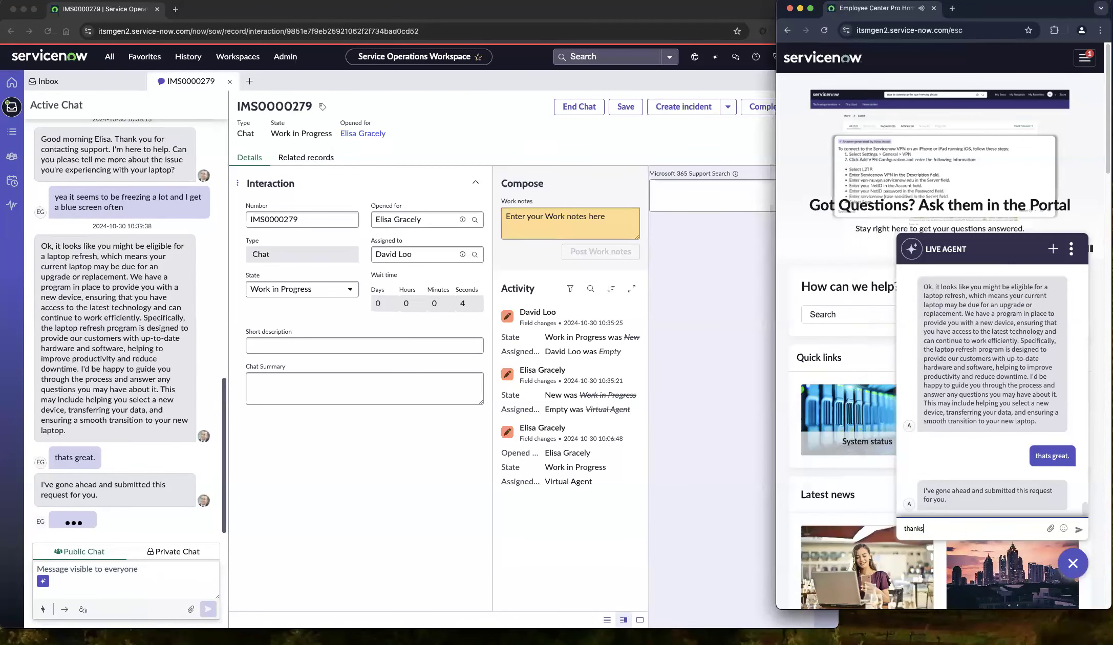
{"action": "key", "text": "Return"}
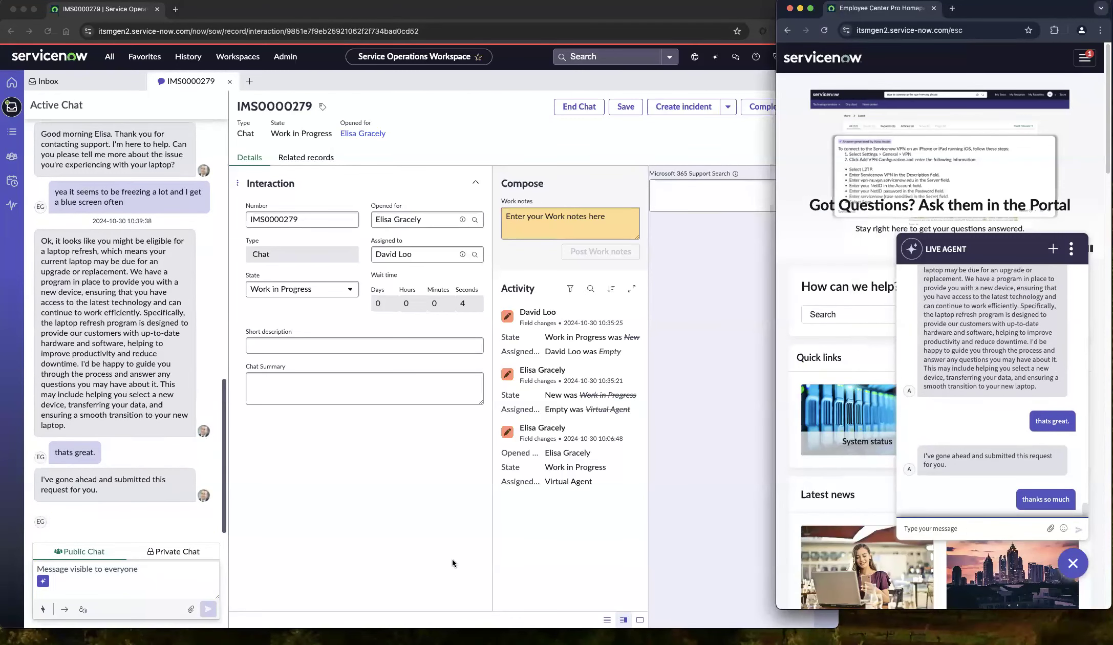
Step: Generate a Now Assist reply to the requester's thanks, enlarge its pop-up to read it, and send it in the public chat
{"action": "left_click", "coordinate": [44, 585]}
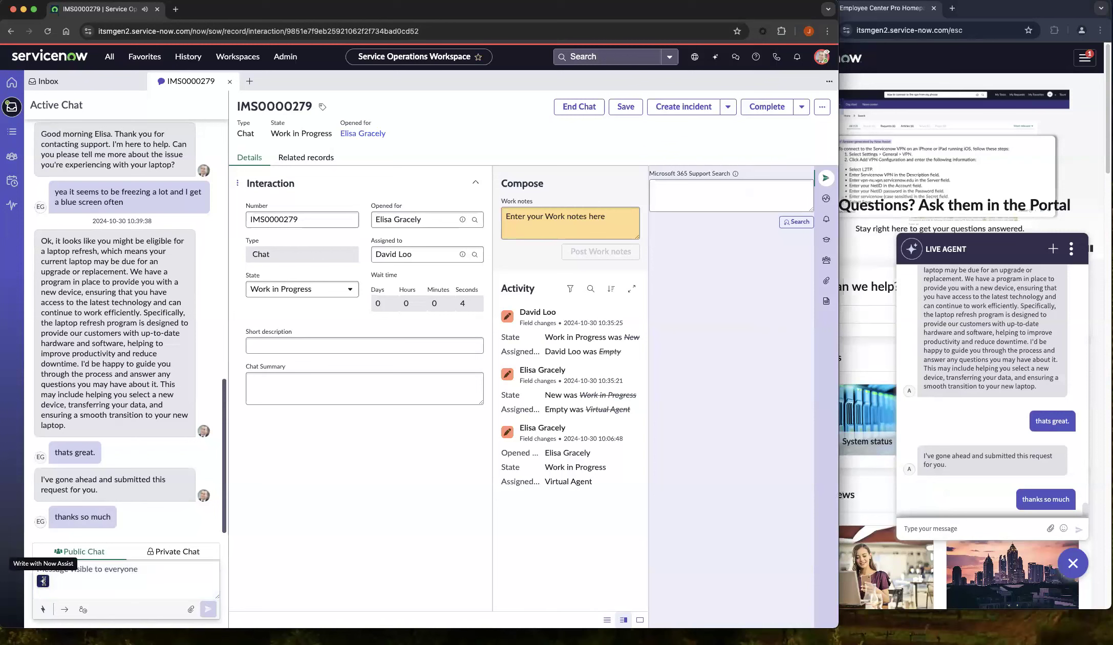
{"action": "left_click", "coordinate": [44, 584]}
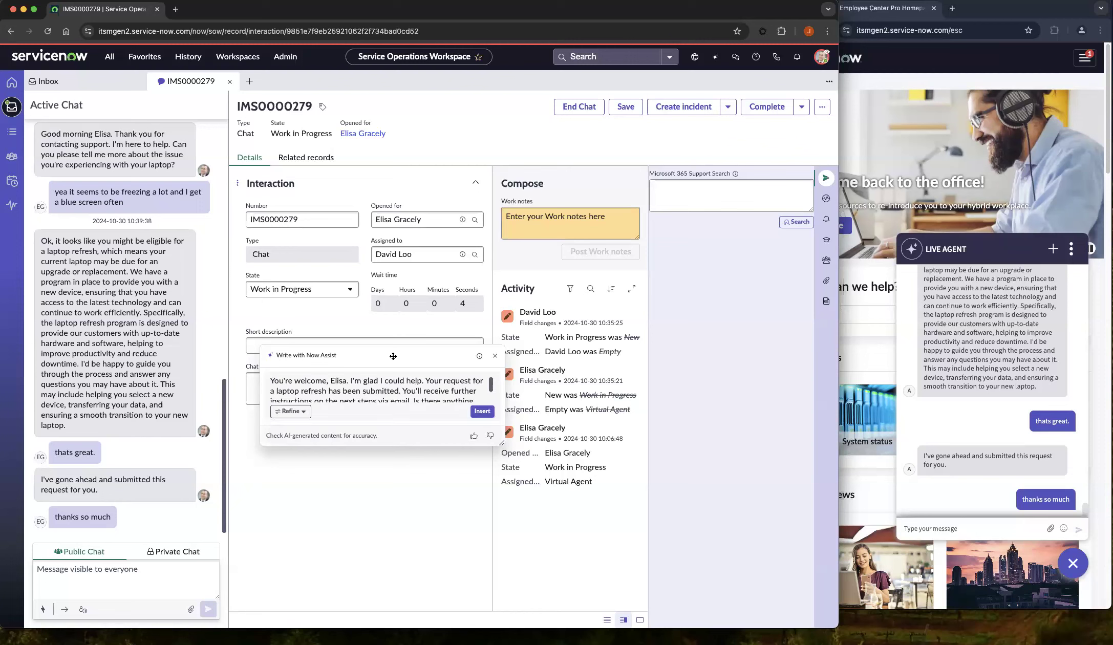
{"action": "left_click_drag", "start_coordinate": [393, 356], "coordinate": [359, 348]}
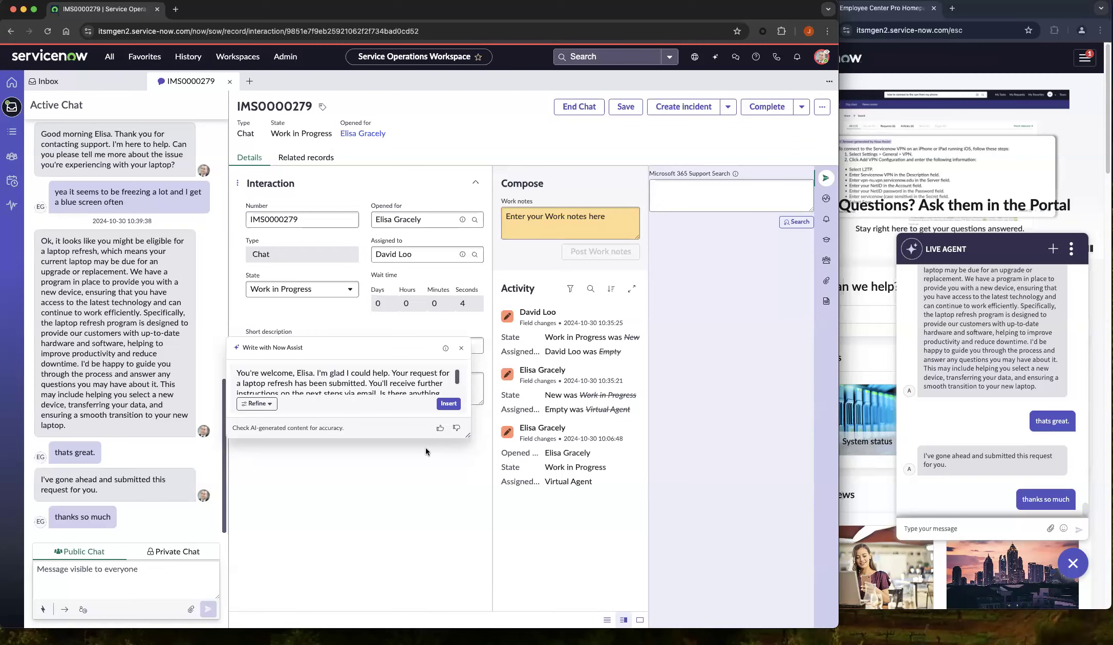
{"action": "left_click_drag", "start_coordinate": [467, 436], "coordinate": [493, 467]}
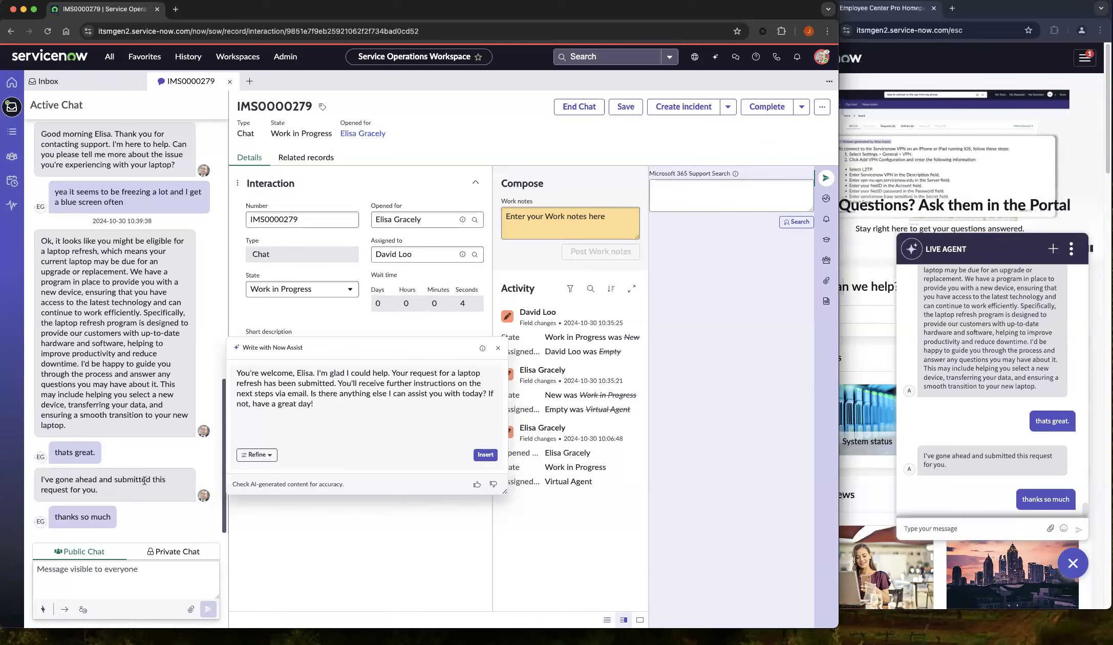
{"action": "left_click", "coordinate": [485, 454]}
{"action": "left_click", "coordinate": [208, 609]}
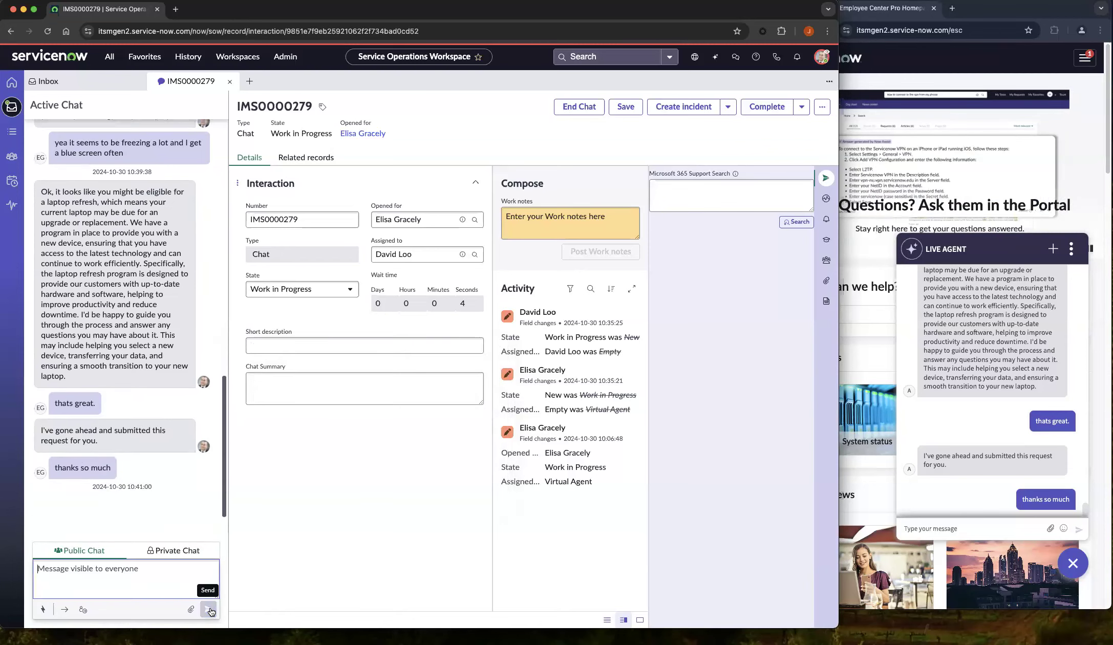
Step: Reply to the agent's closing message as the requester in the portal chat with "thanks! I'm all good"
{"action": "left_click", "coordinate": [983, 529]}
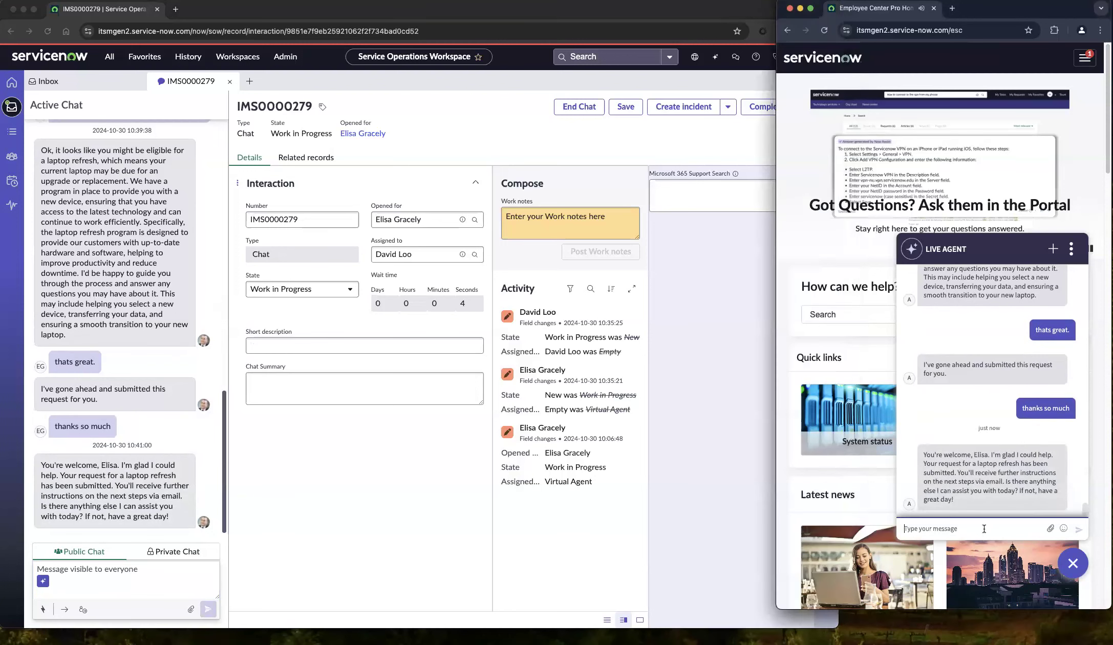
{"action": "type", "text": "thanks!"}
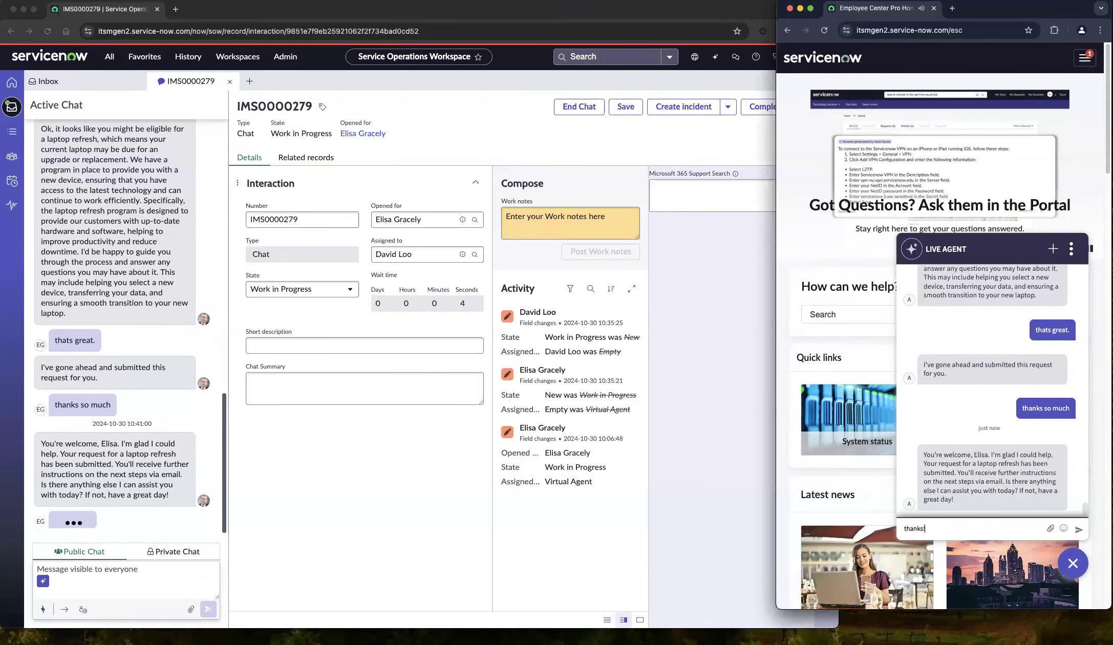
{"action": "type", "text": " I'm a ll goo"}
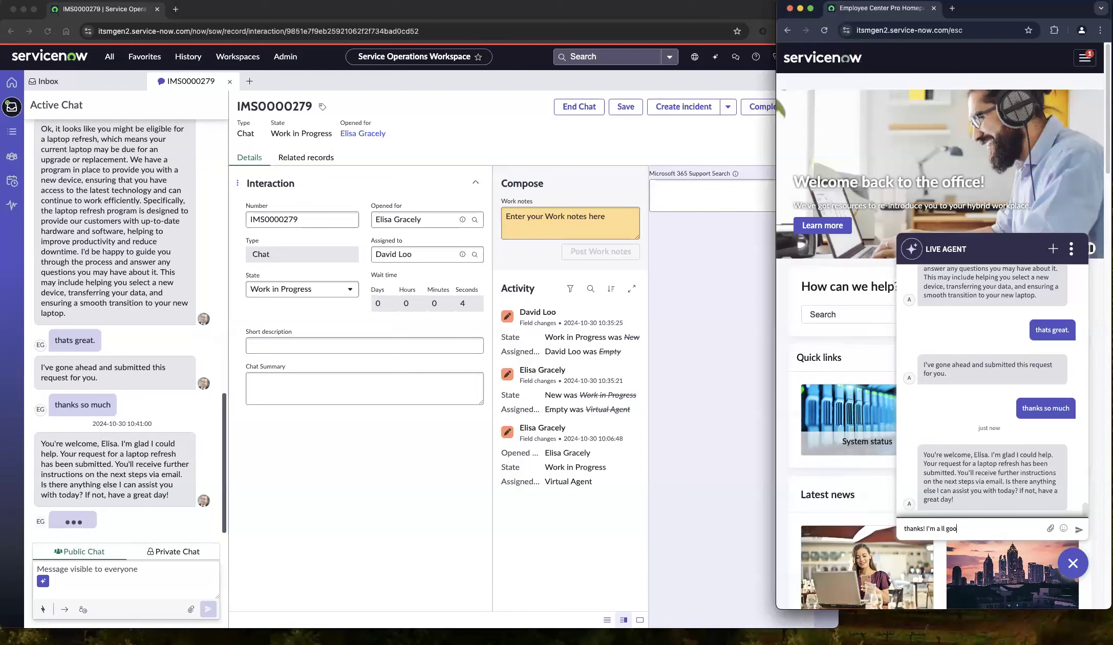
{"action": "type", "text": "d"}
{"action": "key", "text": "Return"}
Step: End the live chat from interaction IMS0000279 in the agent workspace and review its generated short description, chat summary and transcript
{"action": "left_click", "coordinate": [599, 129]}
{"action": "left_click", "coordinate": [577, 109]}
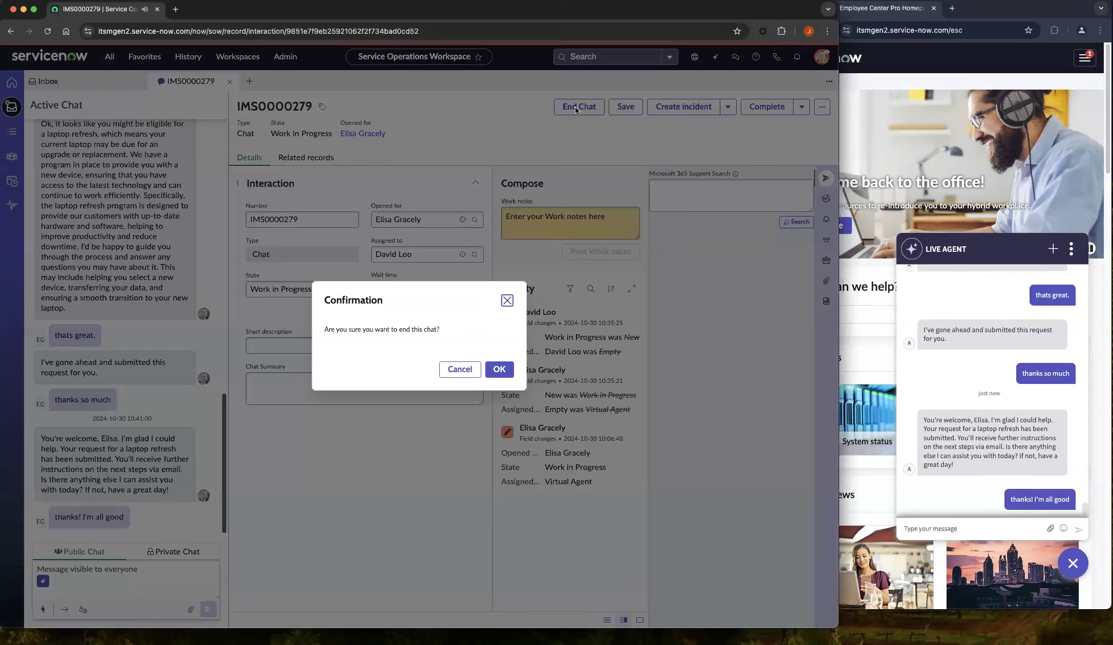
{"action": "left_click", "coordinate": [498, 369]}
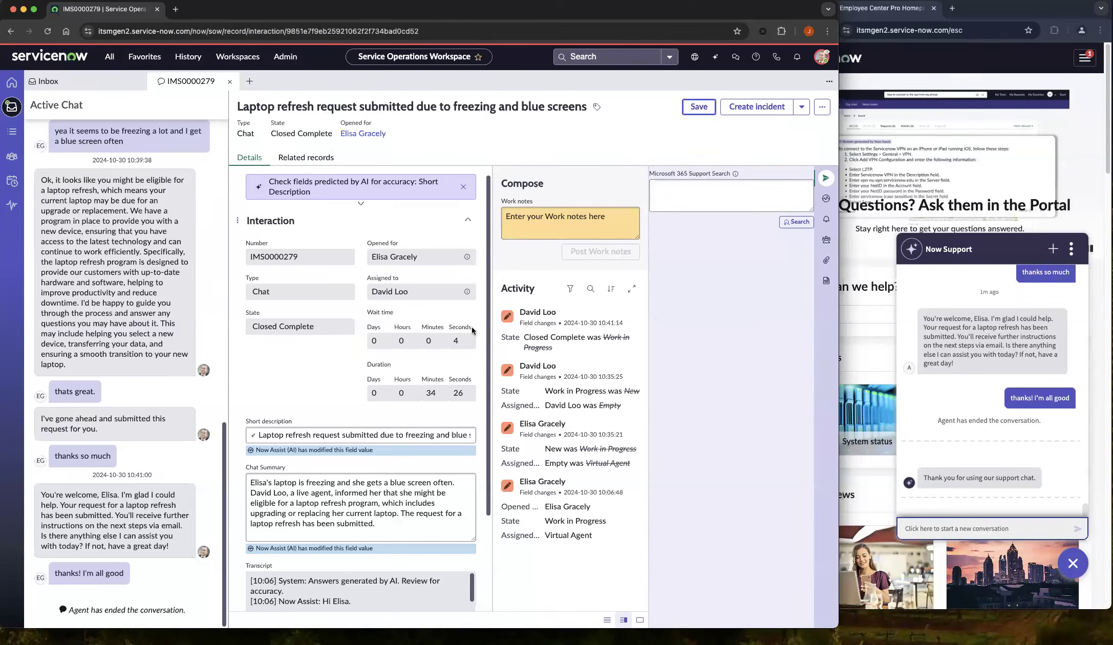
{"action": "scroll", "coordinate": [472, 330], "scroll_direction": "down", "scroll_amount": 4}
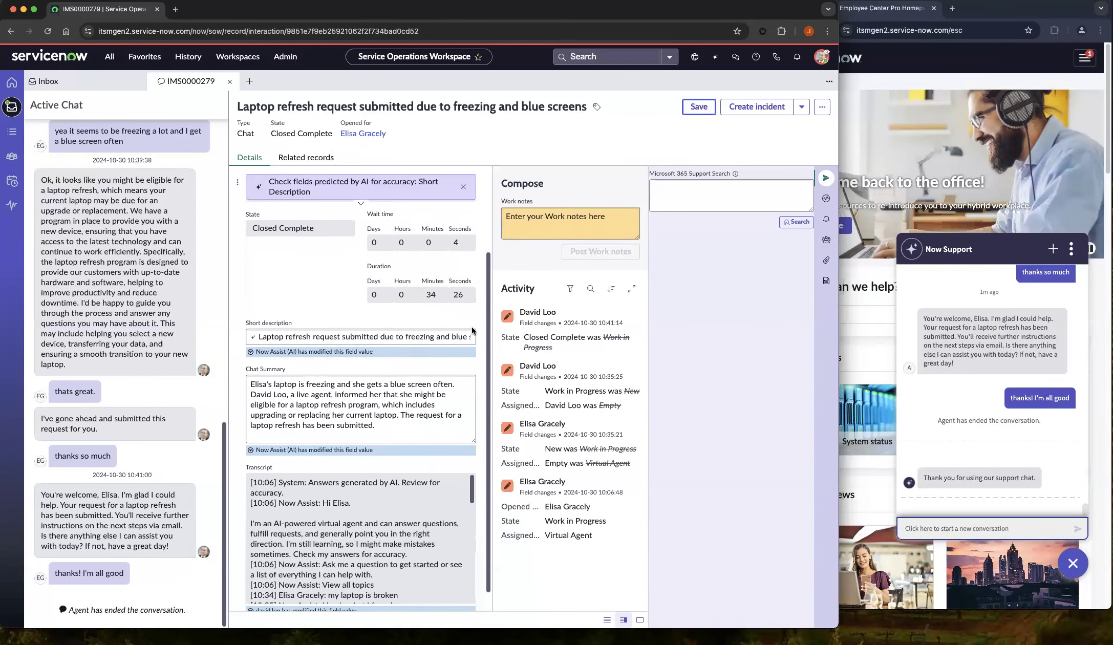
{"action": "scroll", "coordinate": [471, 330], "scroll_direction": "up", "scroll_amount": 4}
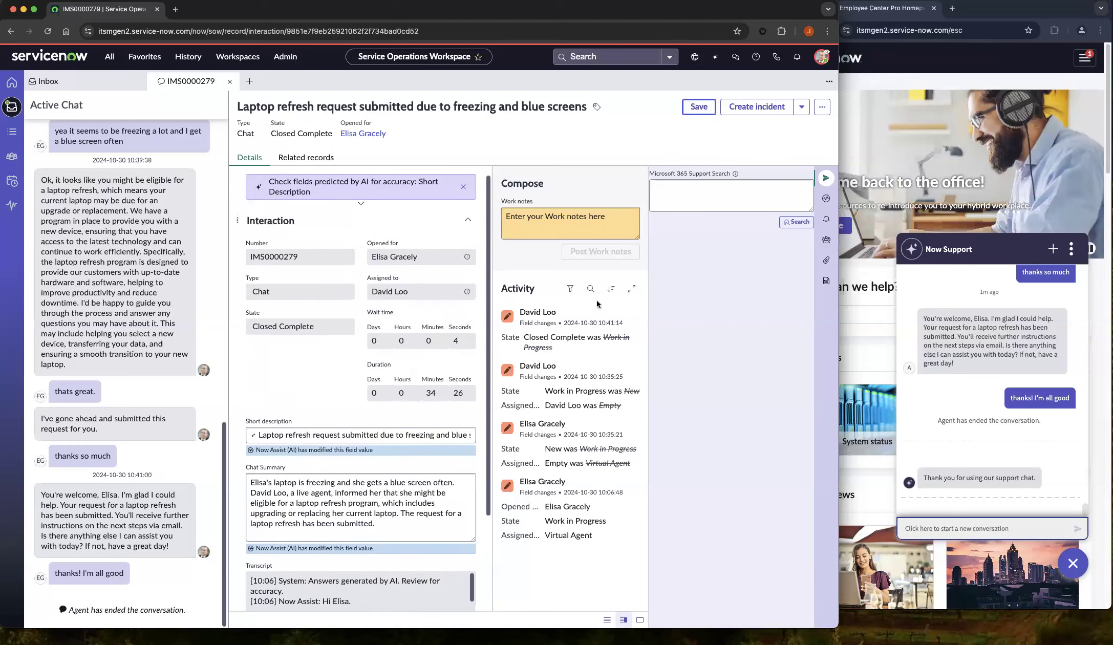